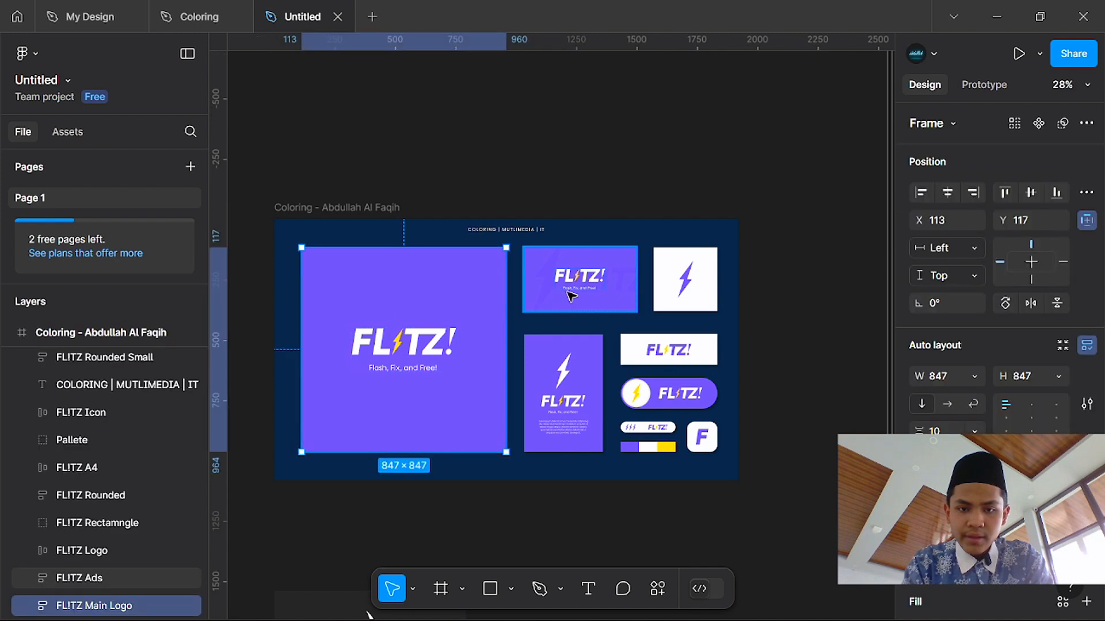
# Step: Examine the FL!TZ reference board, including its main logo, ads banner and smaller brand applications
pyautogui.click(570, 293)
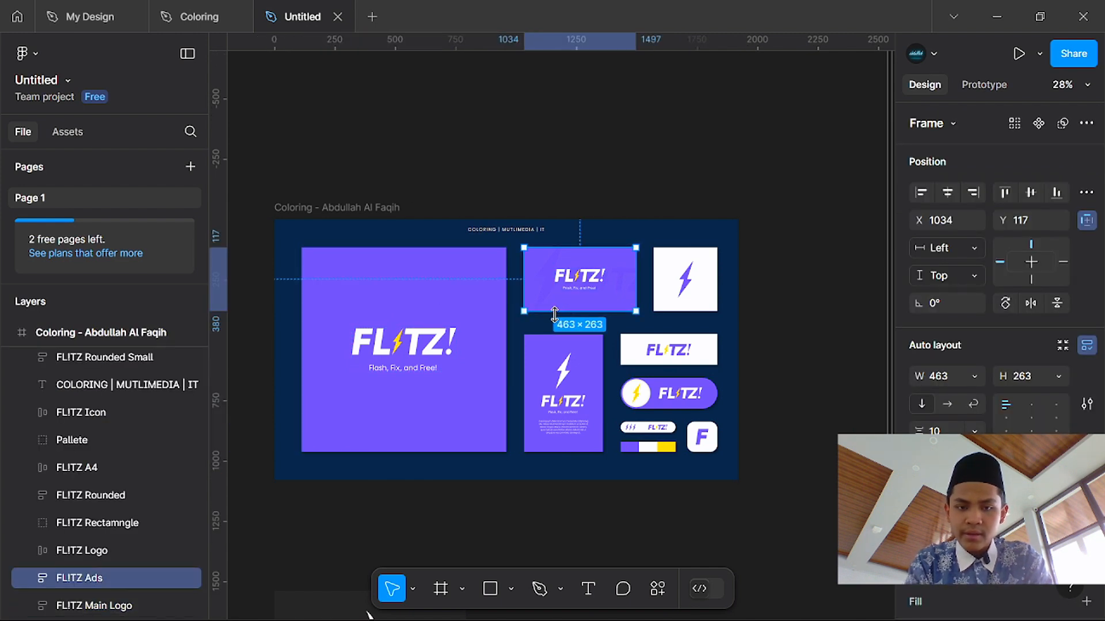
pyautogui.click(555, 162)
pyautogui.click(397, 323)
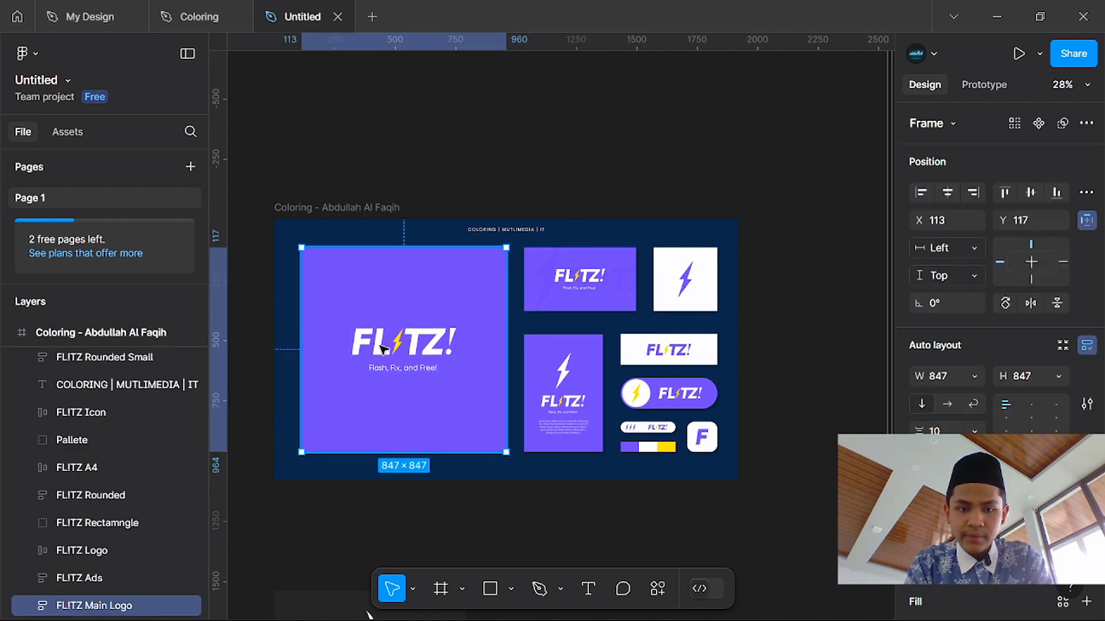
pyautogui.scroll(5, 483, 360)
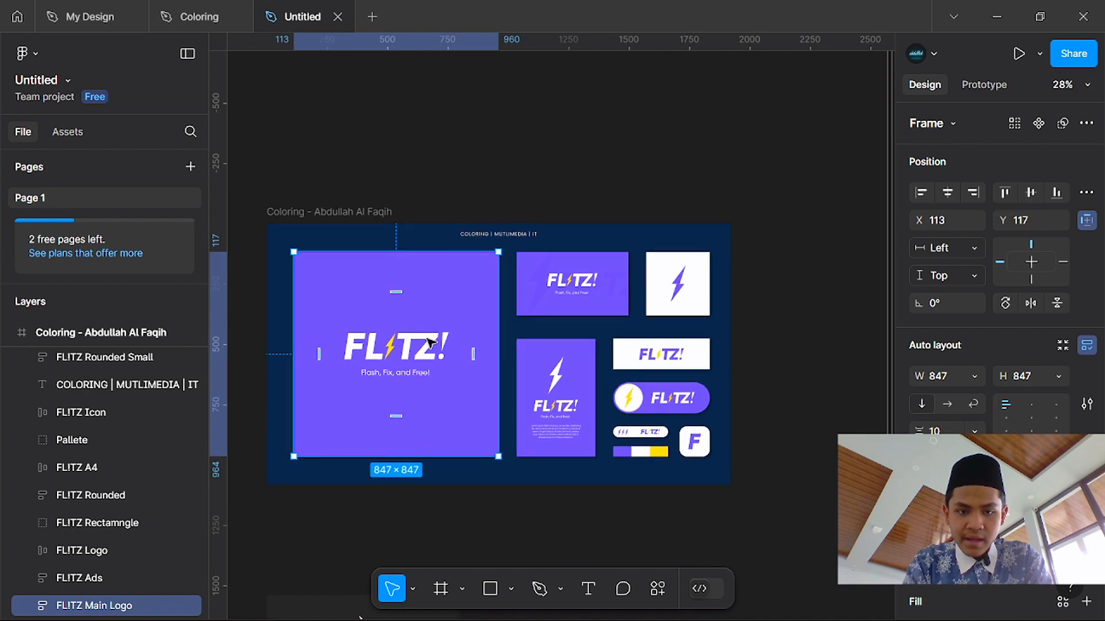
pyautogui.scroll(-3, 439, 365)
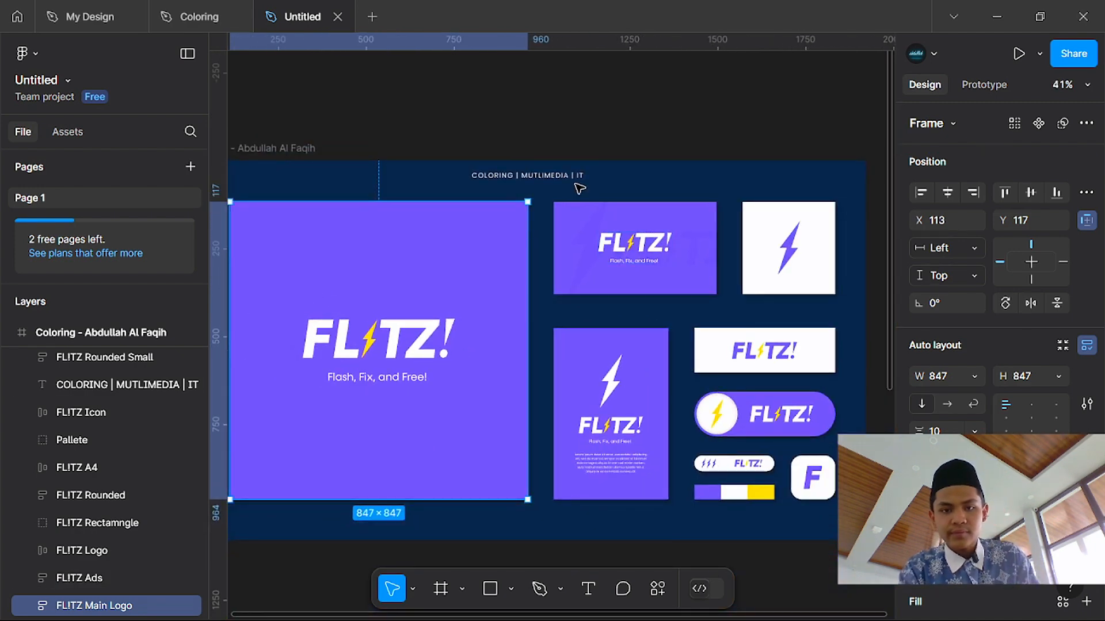
pyautogui.click(625, 214)
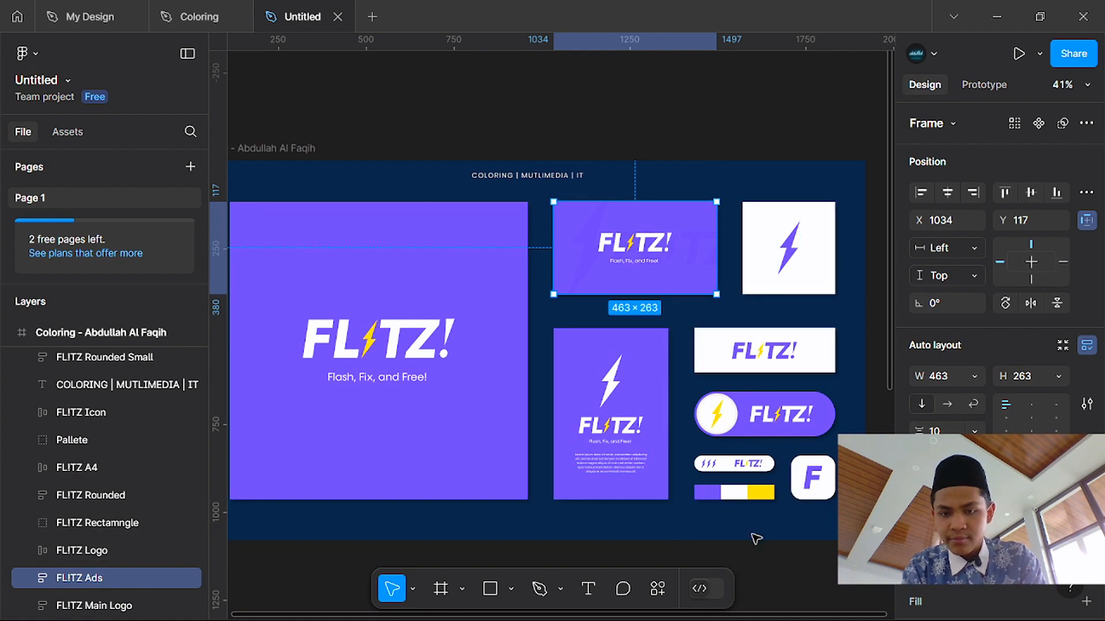
pyautogui.scroll(5, 759, 536)
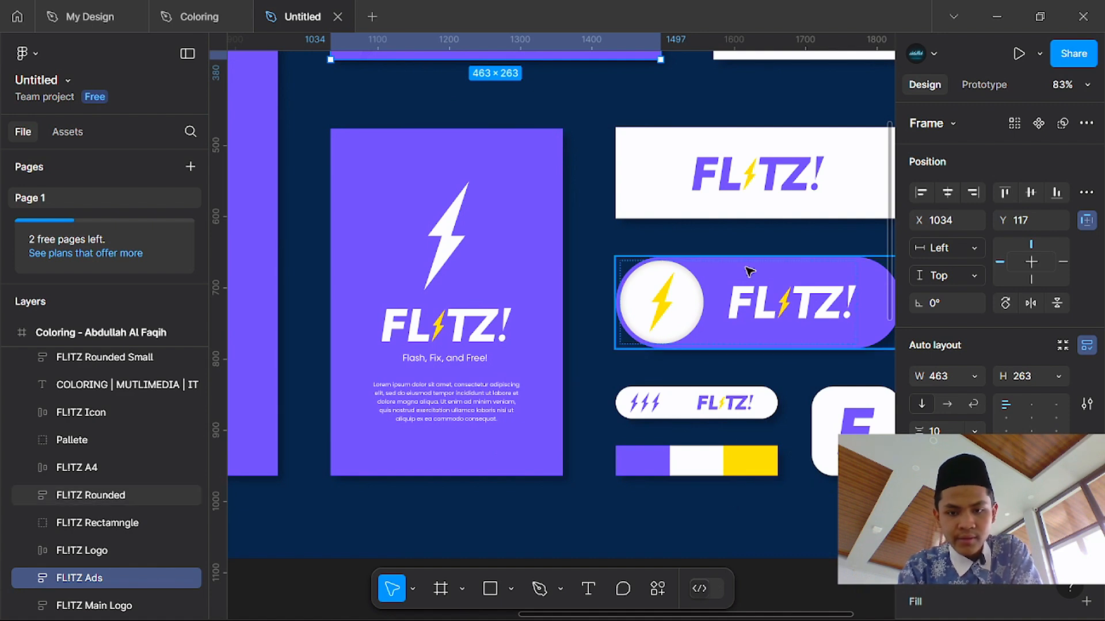
pyautogui.scroll(-3, 711, 509)
pyautogui.click(724, 540)
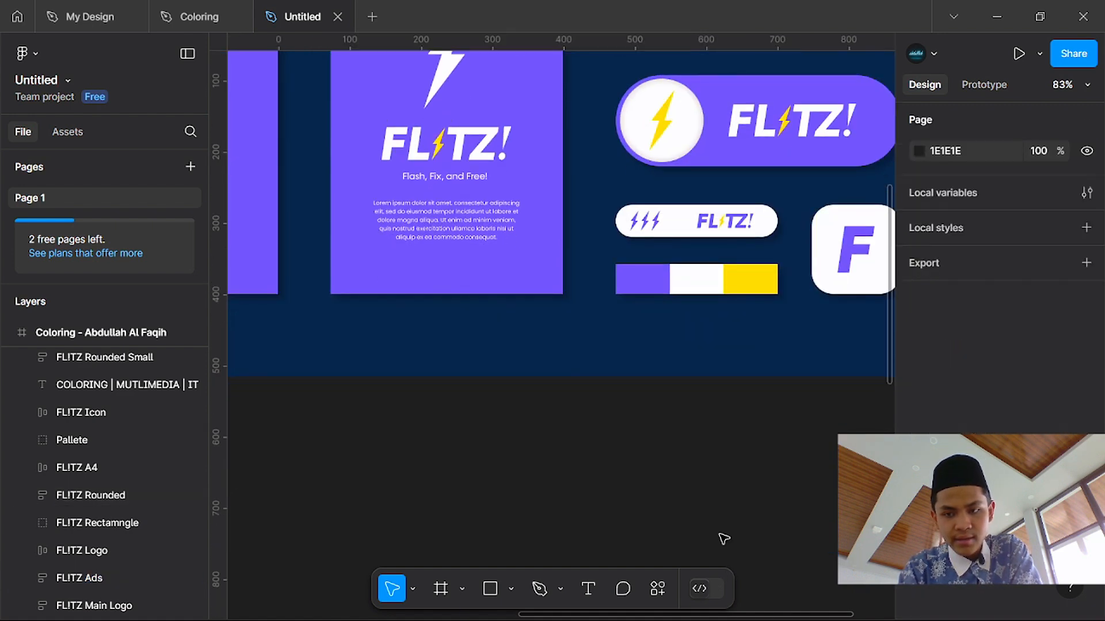
pyautogui.scroll(-5, 697, 458)
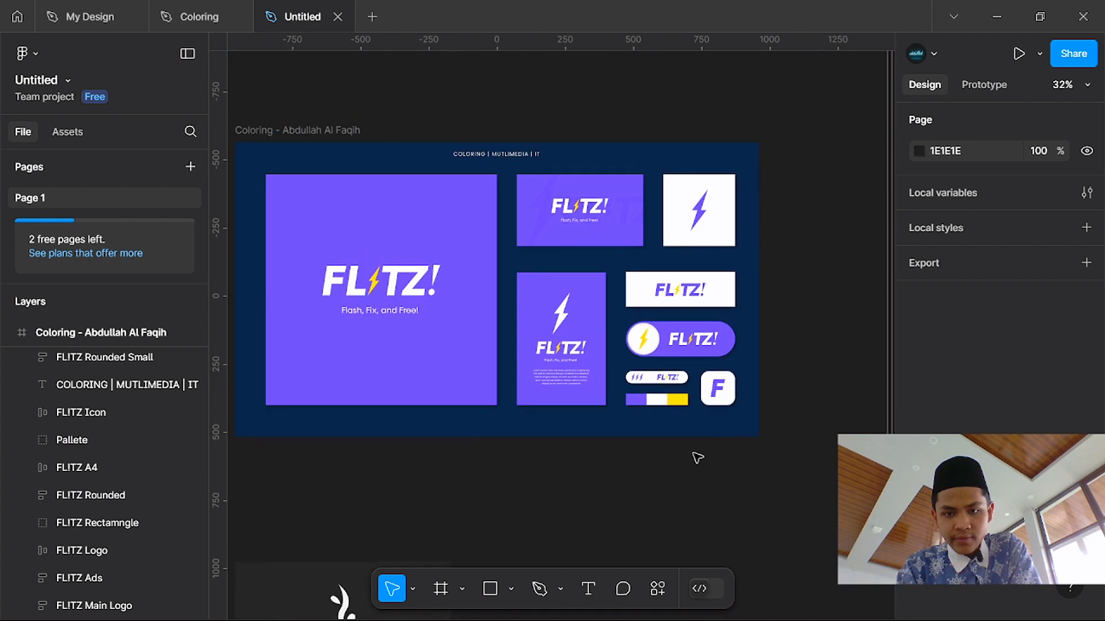
# Step: Move the white PLASUM logo off its dark background, then delete both background rectangles and the black logo
pyautogui.scroll(-6, 561, 432)
pyautogui.hscroll(-2, 457, 313)
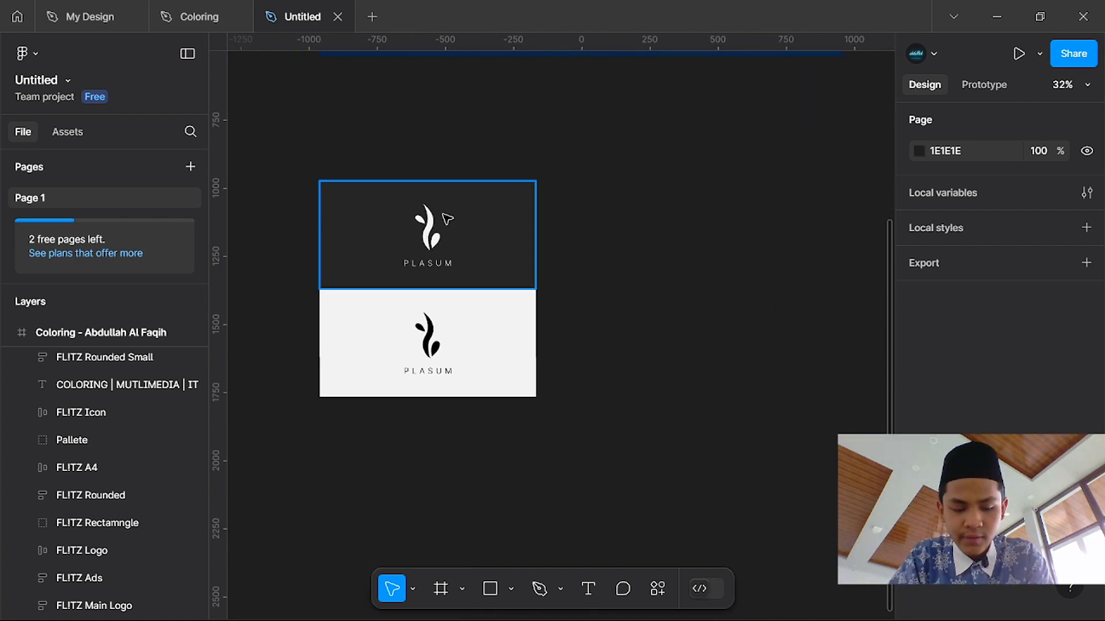
pyautogui.click(421, 207)
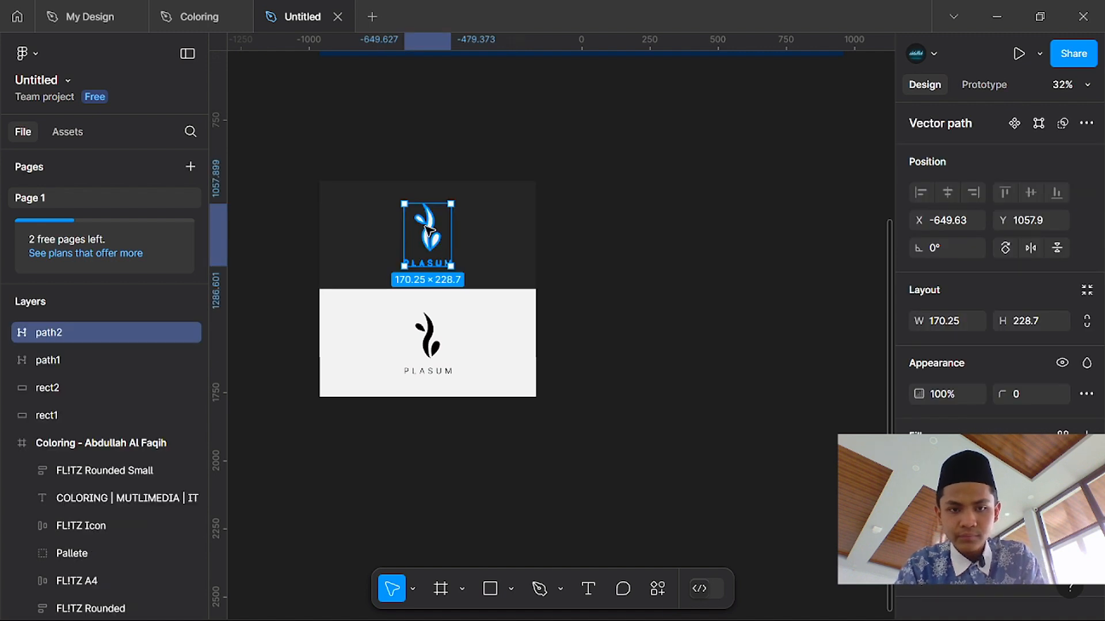
pyautogui.scroll(3, 428, 227)
pyautogui.moveTo(429, 232); pyautogui.dragTo(736, 276)
pyautogui.click(475, 253)
pyautogui.moveTo(667, 412); pyautogui.dragTo(416, 309)
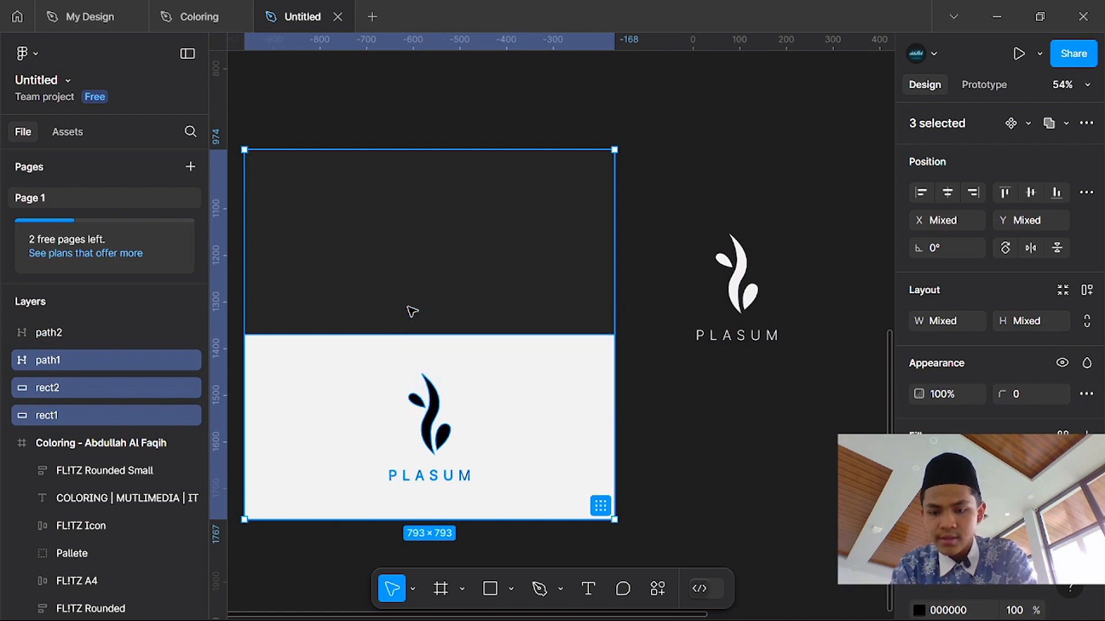
pyautogui.press('Delete')
# Step: Delete the PLASUM lettering from the white vector logo, keeping only the leaf symbol
pyautogui.doubleClick(739, 304)
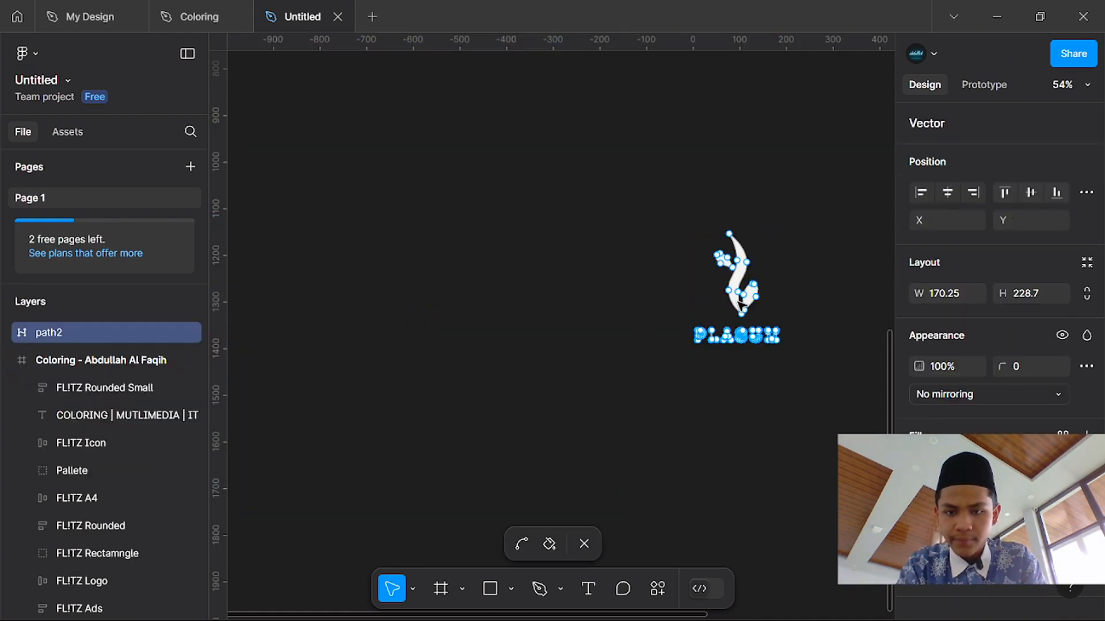
pyautogui.hscroll(3, 826, 357)
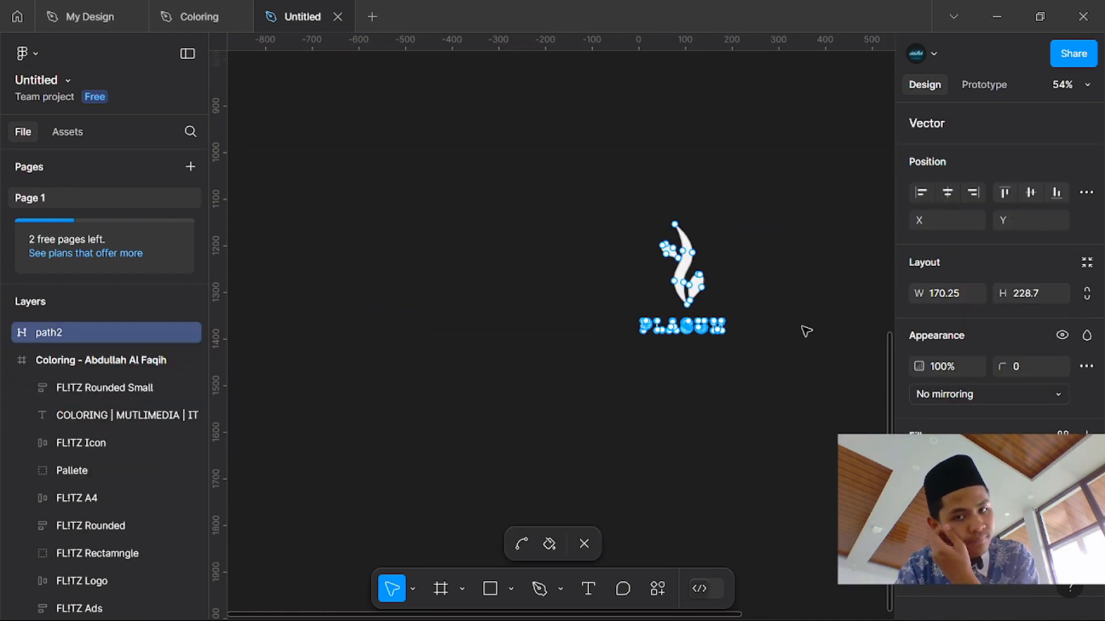
pyautogui.hscroll(1, 806, 332)
pyautogui.scroll(1, 806, 332)
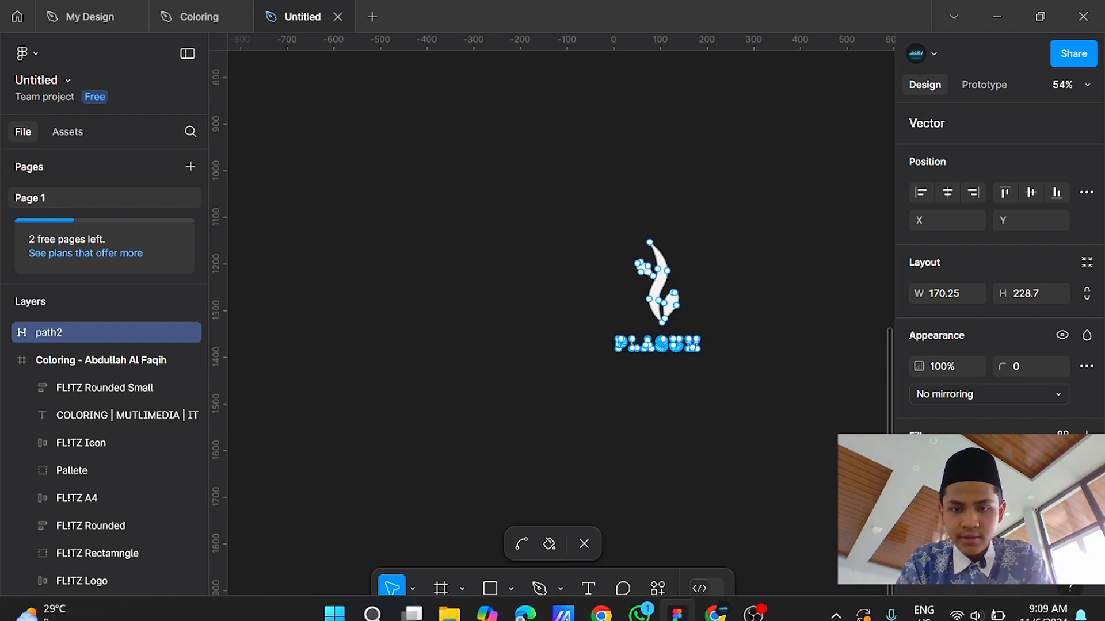
pyautogui.moveTo(599, 338); pyautogui.dragTo(773, 393)
pyautogui.press('Delete')
pyautogui.press('Escape')
# Step: Enlarge the leaf symbol to 145 × 276 and place it on the empty canvas beside the Coloring board's lower left corner
pyautogui.scroll(-3, 648, 419)
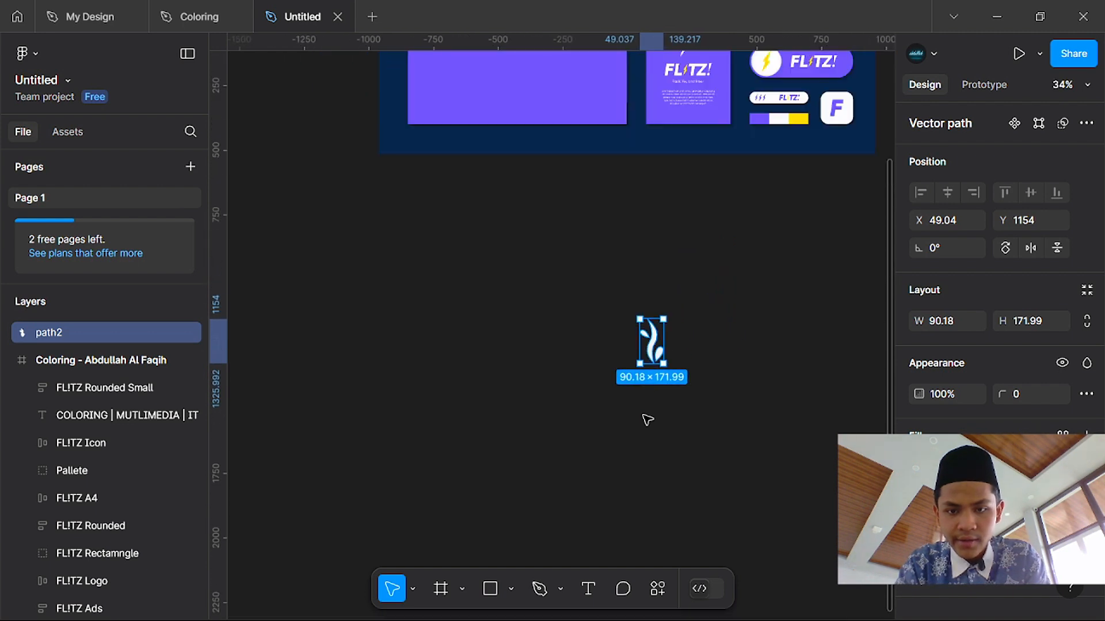
pyautogui.moveTo(663, 363); pyautogui.dragTo(490, 326)
pyautogui.scroll(3, 490, 326)
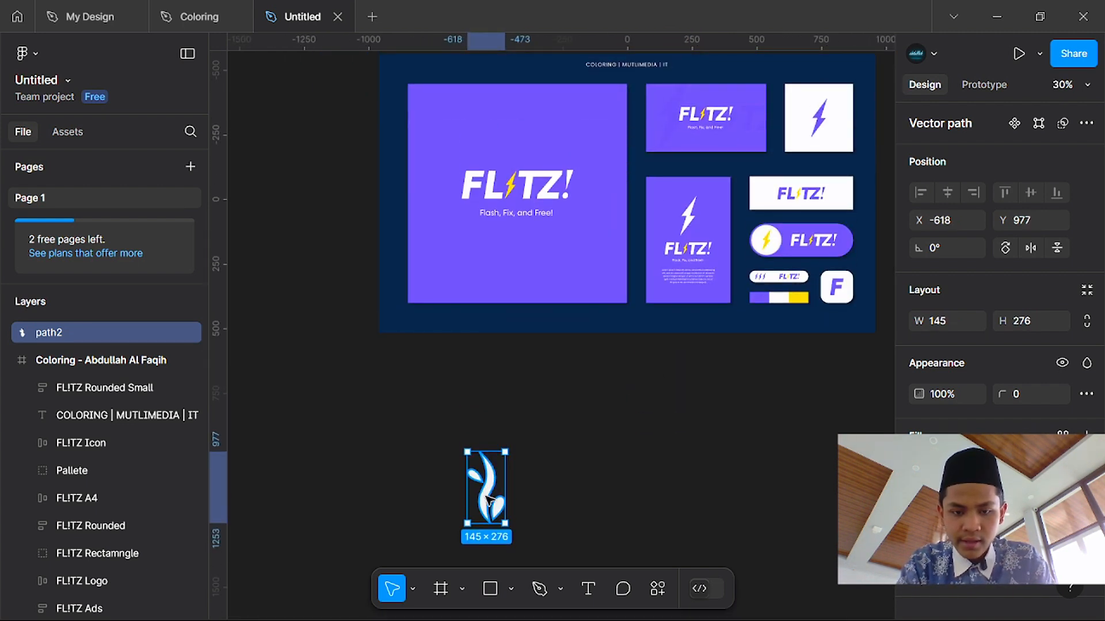
pyautogui.moveTo(489, 500); pyautogui.dragTo(261, 364)
pyautogui.click(405, 412)
pyautogui.click(330, 424)
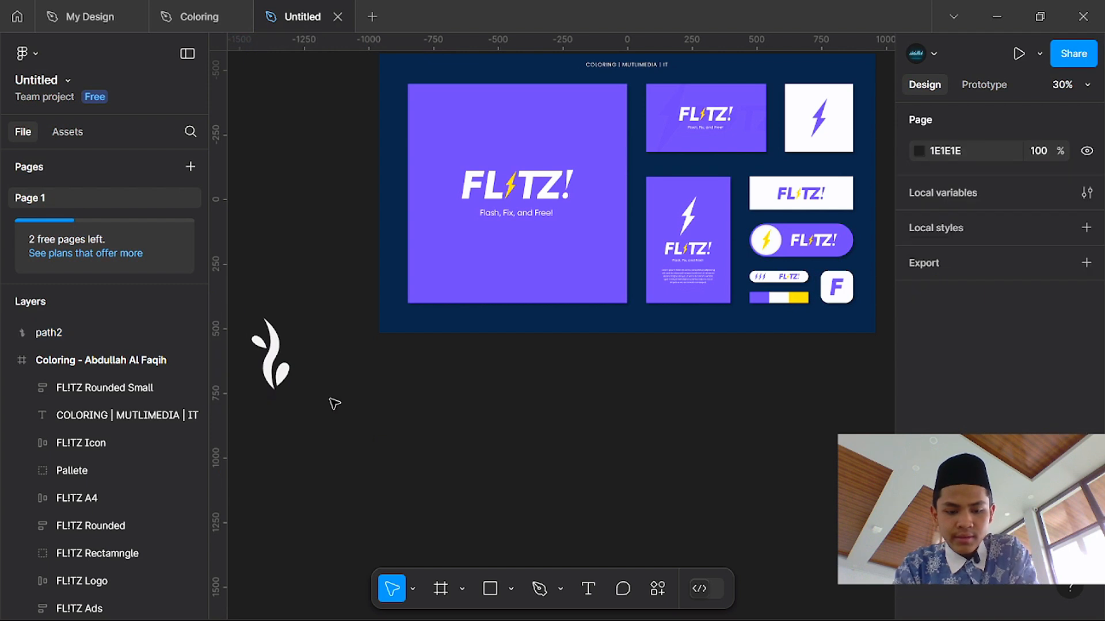
# Step: Create a Slide 16:9 presentation frame of 1920 × 1080 and place it below the Coloring board
pyautogui.press('f')
pyautogui.click(966, 295)
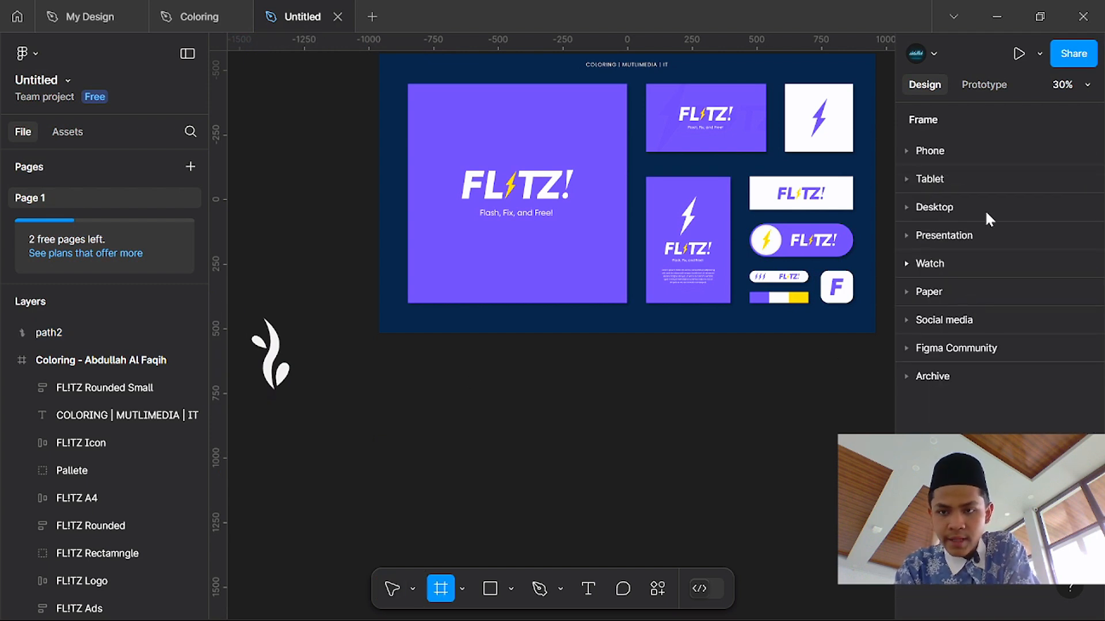
pyautogui.click(953, 236)
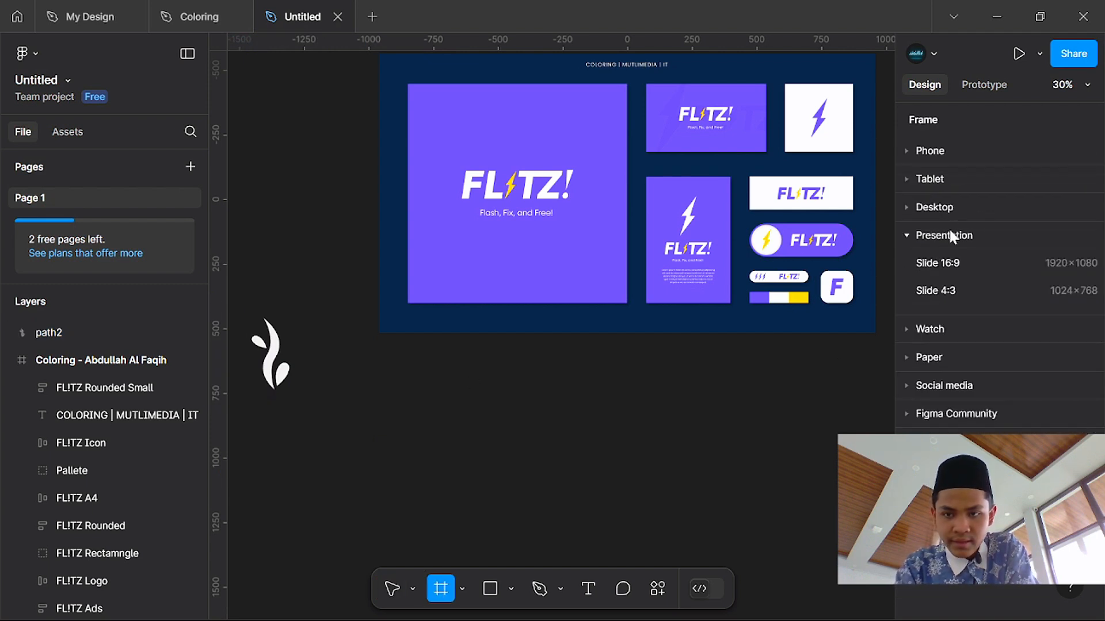
pyautogui.scroll(-3, 639, 414)
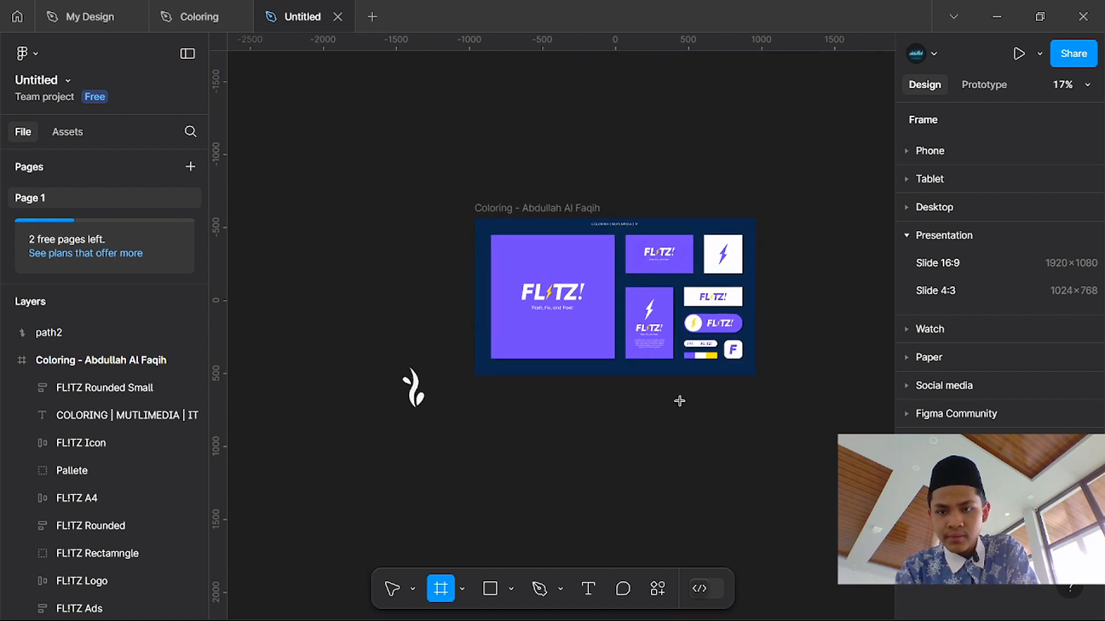
pyautogui.scroll(3, 680, 401)
pyautogui.click(935, 272)
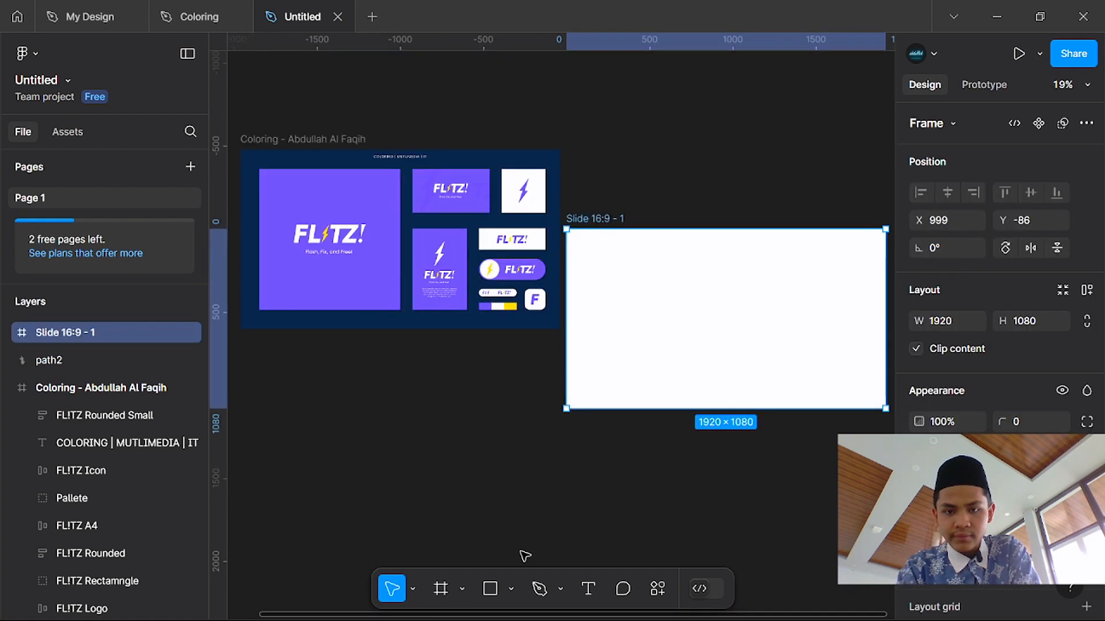
pyautogui.moveTo(691, 308); pyautogui.dragTo(357, 436)
pyautogui.hscroll(-3, 368, 437)
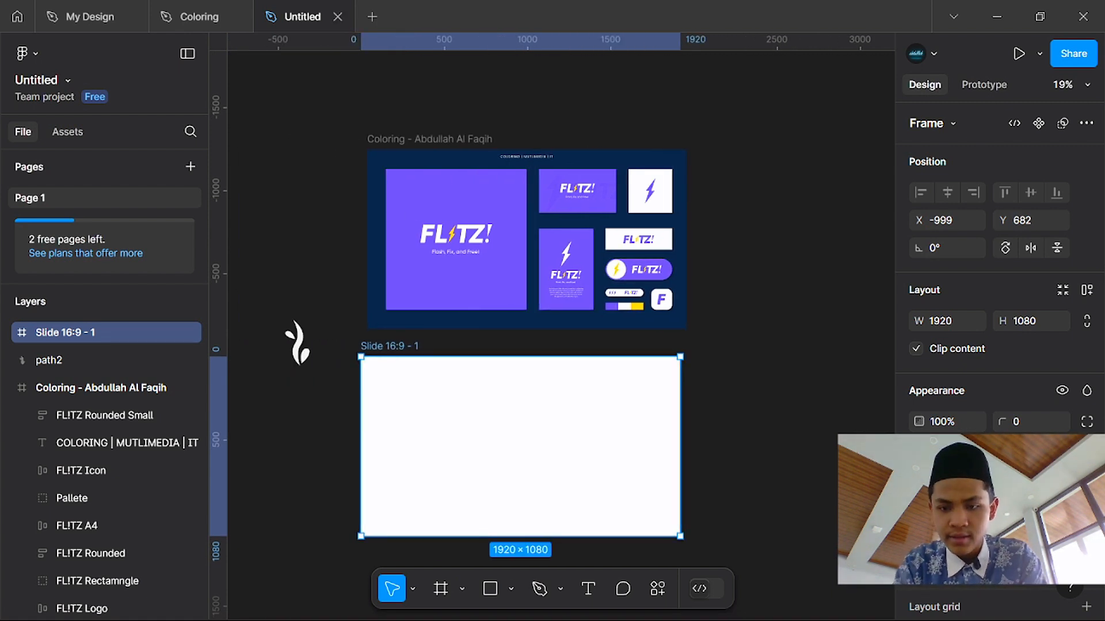
# Step: Change the new slide frame's fill to the near-black colour 171717
pyautogui.click(922, 496)
pyautogui.moveTo(767, 348); pyautogui.dragTo(556, 380)
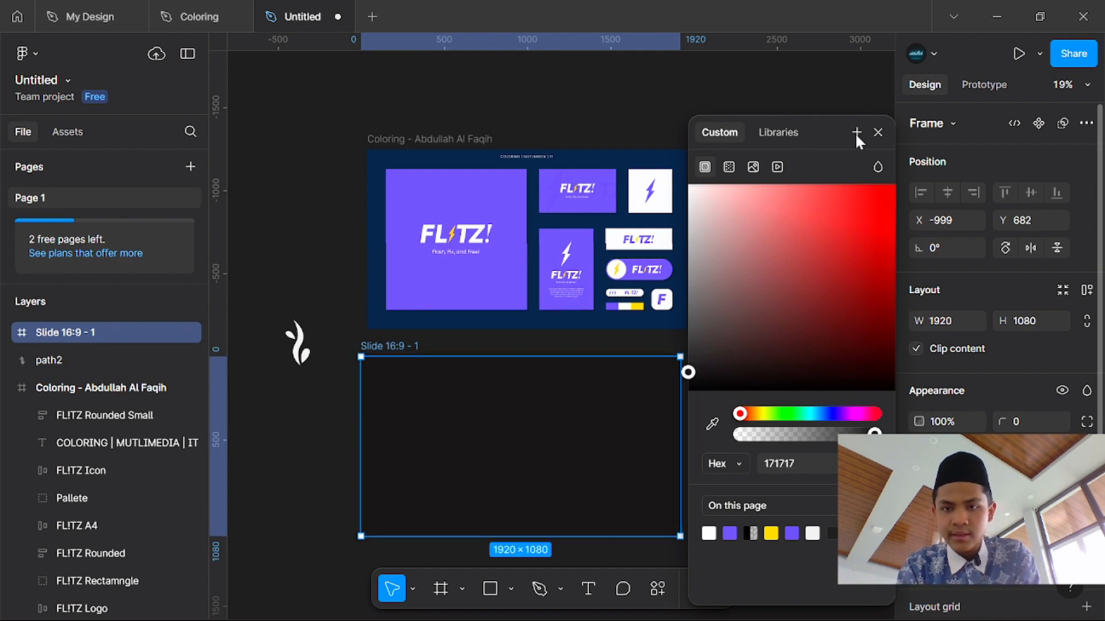
pyautogui.click(879, 133)
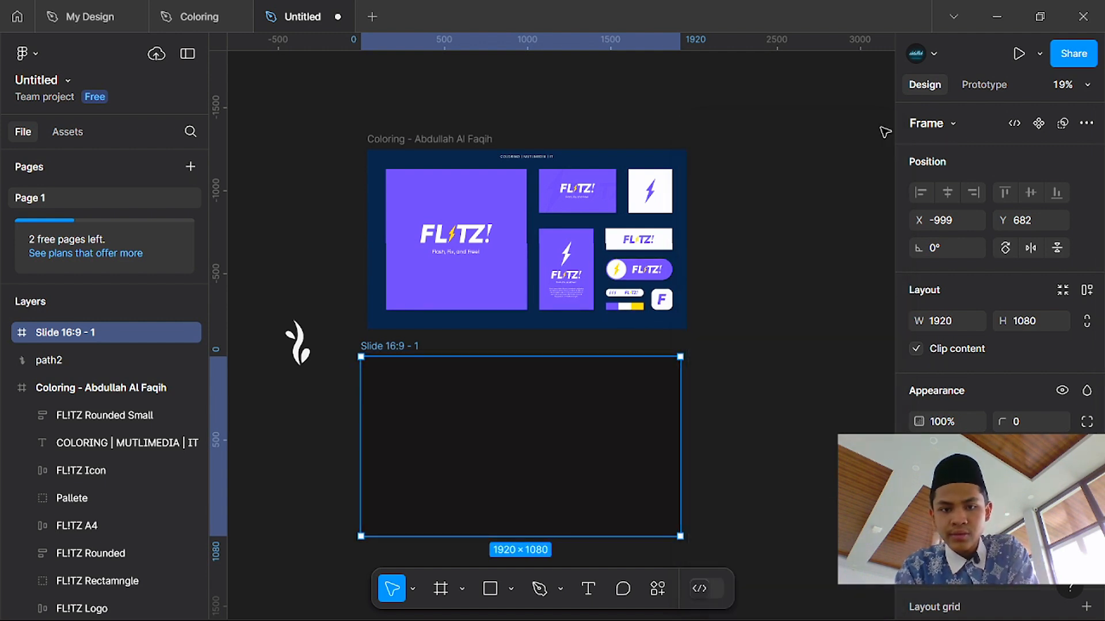
pyautogui.click(297, 345)
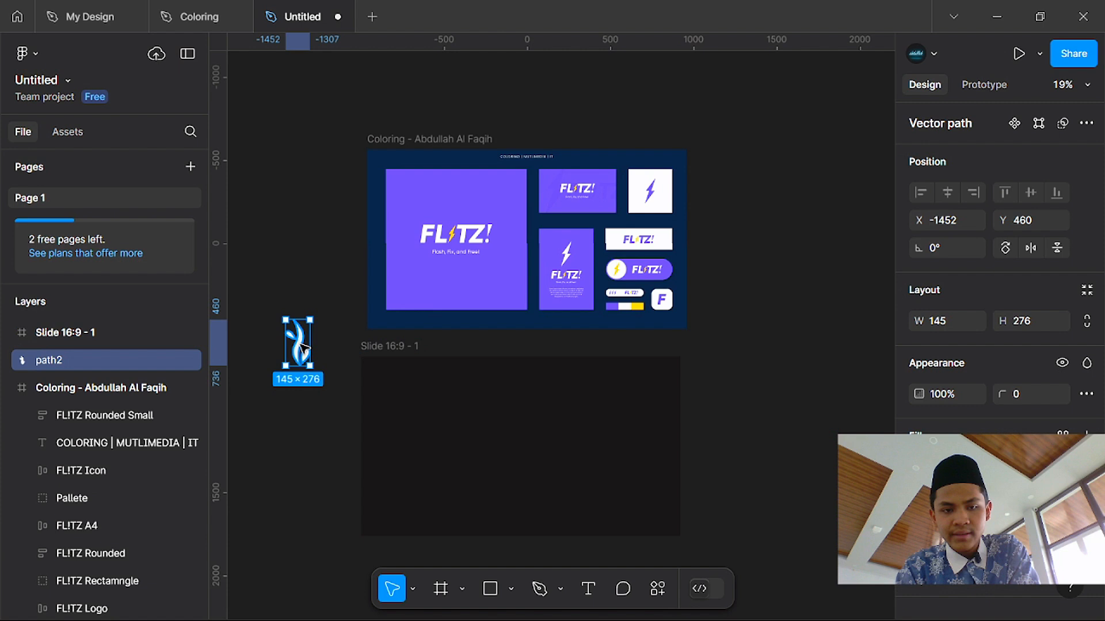
pyautogui.click(321, 426)
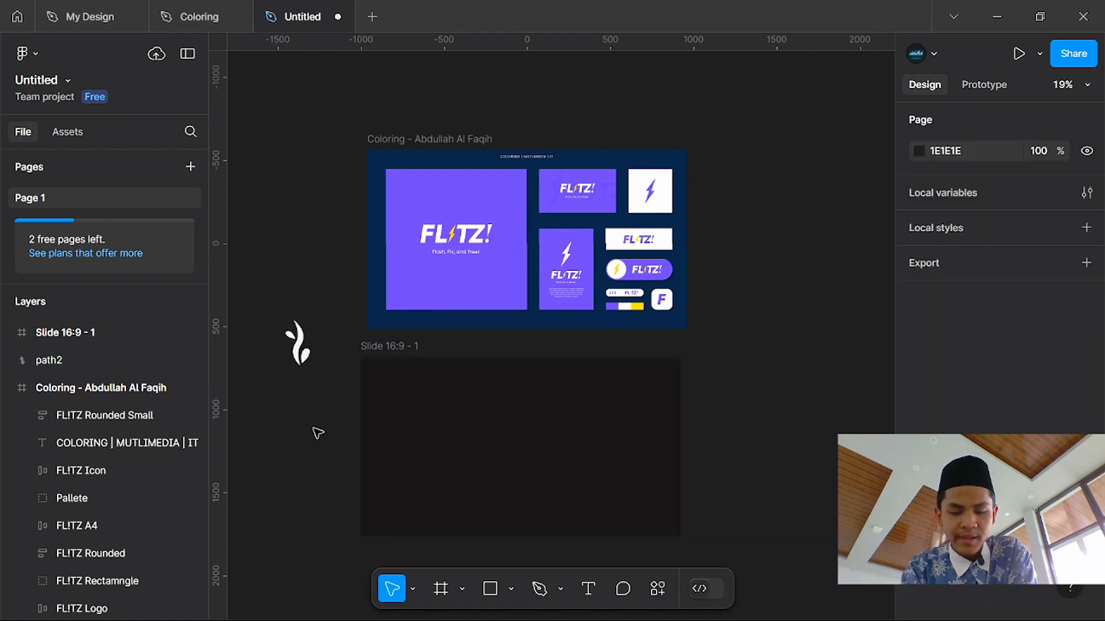
pyautogui.click(485, 238)
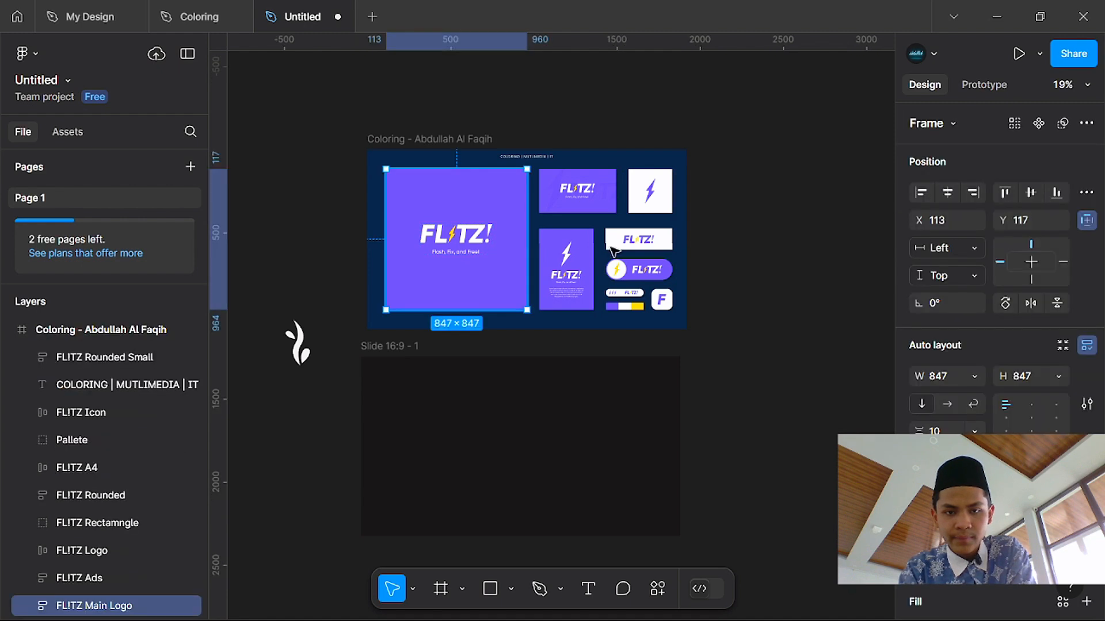
pyautogui.click(799, 314)
# Step: Draw an 812 × 812 square frame at X 148, Y 134 inside the dark slide and give it a white FFFFFF fill
pyautogui.press('f')
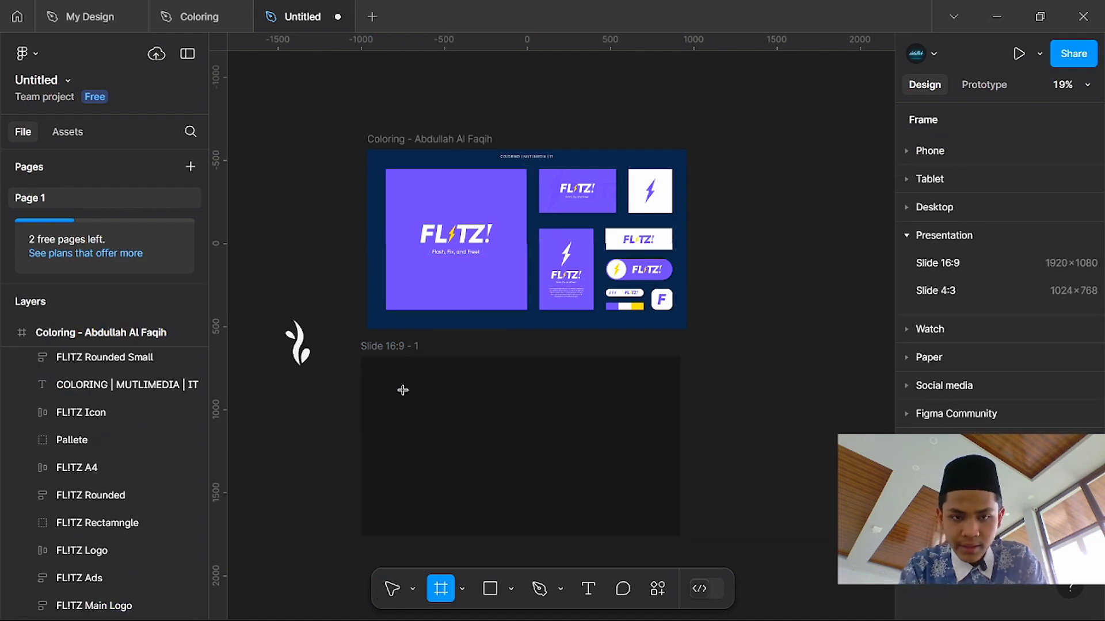
pyautogui.moveTo(386, 378); pyautogui.dragTo(489, 447)
pyautogui.scroll(-3, 998, 288)
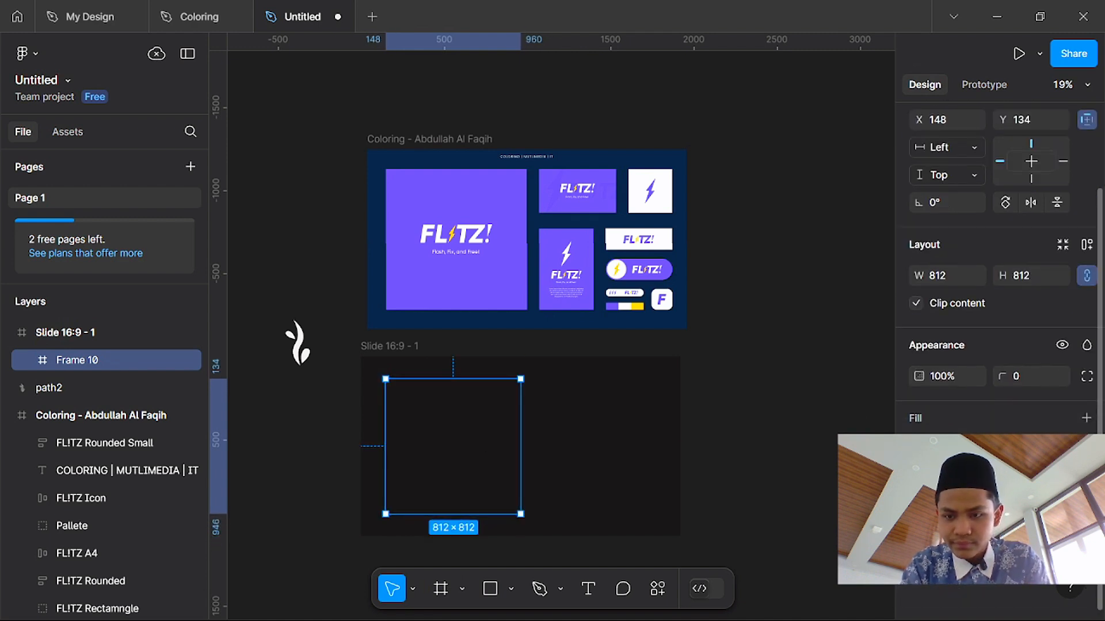
pyautogui.click(1087, 419)
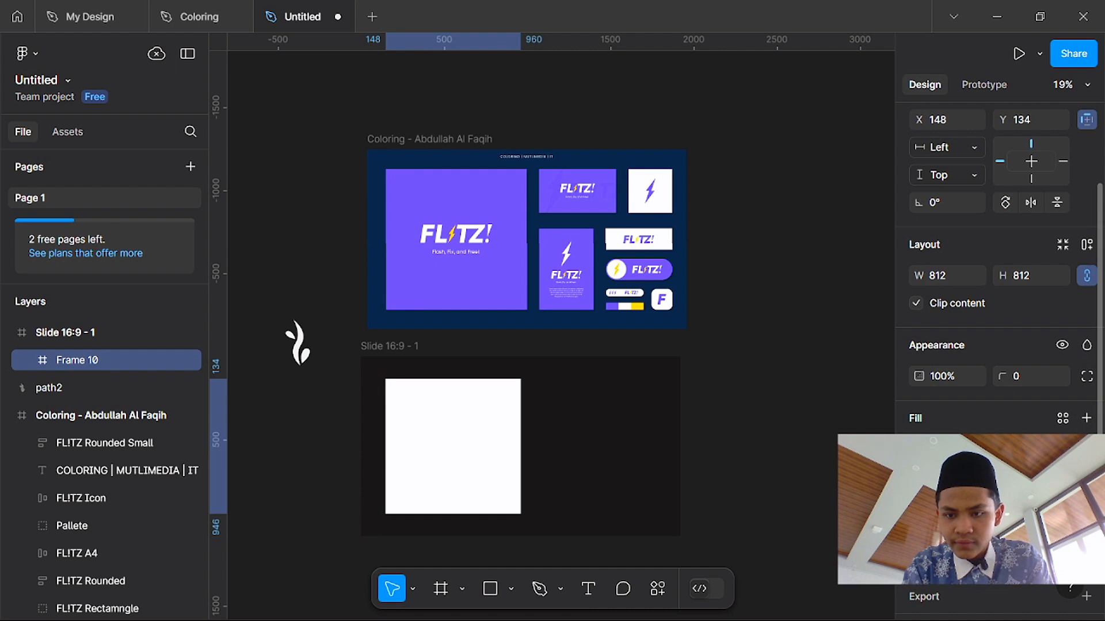
pyautogui.click(924, 446)
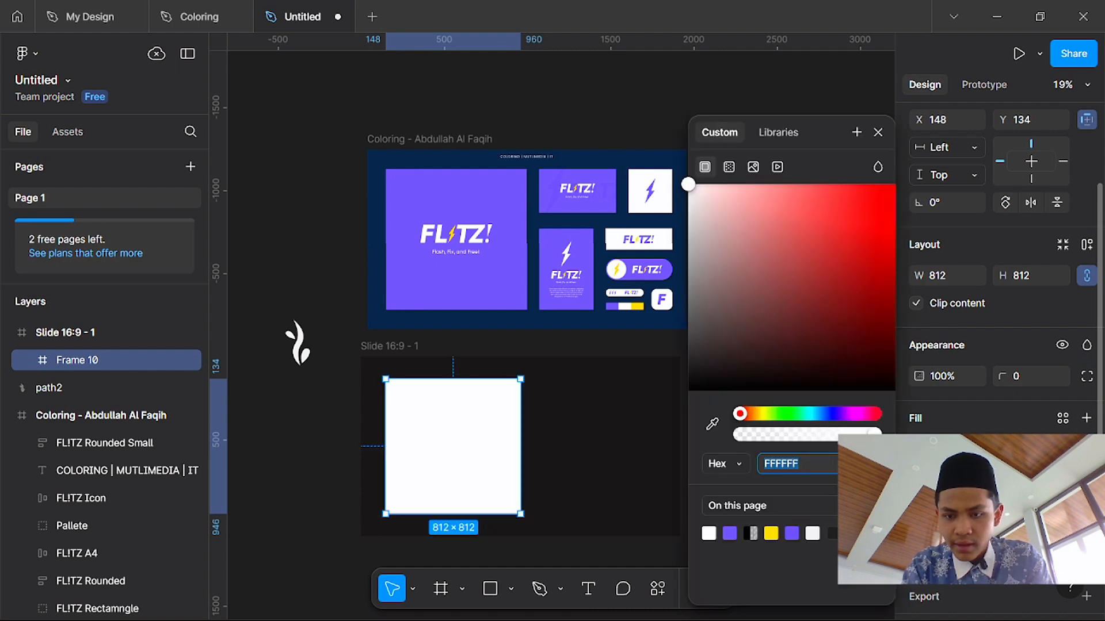
pyautogui.click(878, 133)
# Step: Move the leaf symbol into the white square frame, at about X 261, Y 199
pyautogui.scroll(3, 526, 503)
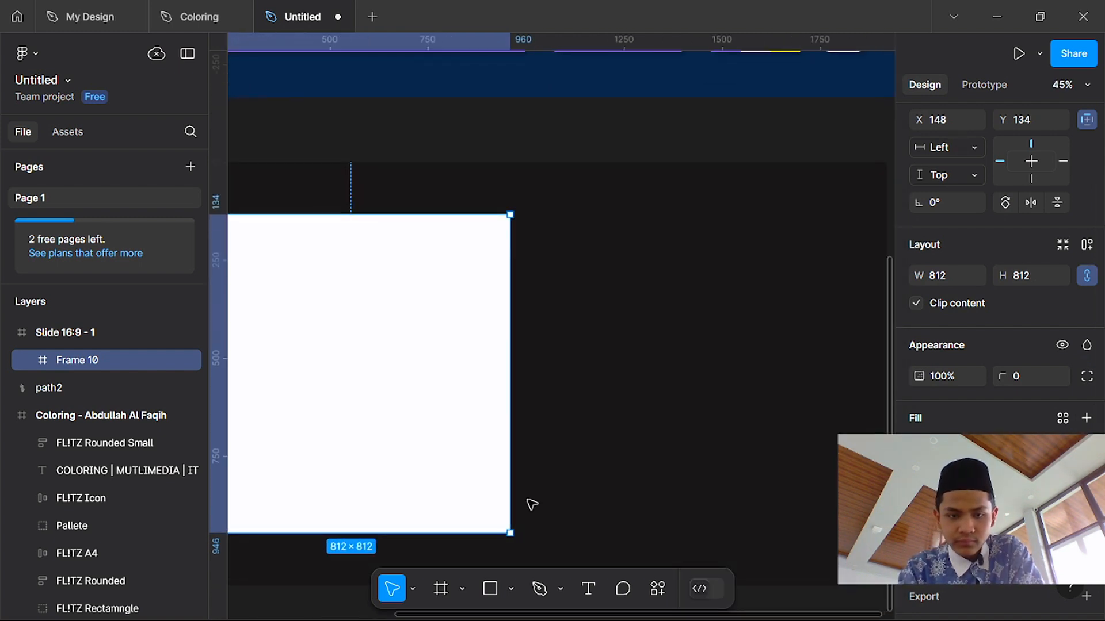
pyautogui.scroll(-1, 563, 496)
pyautogui.scroll(-1, 564, 496)
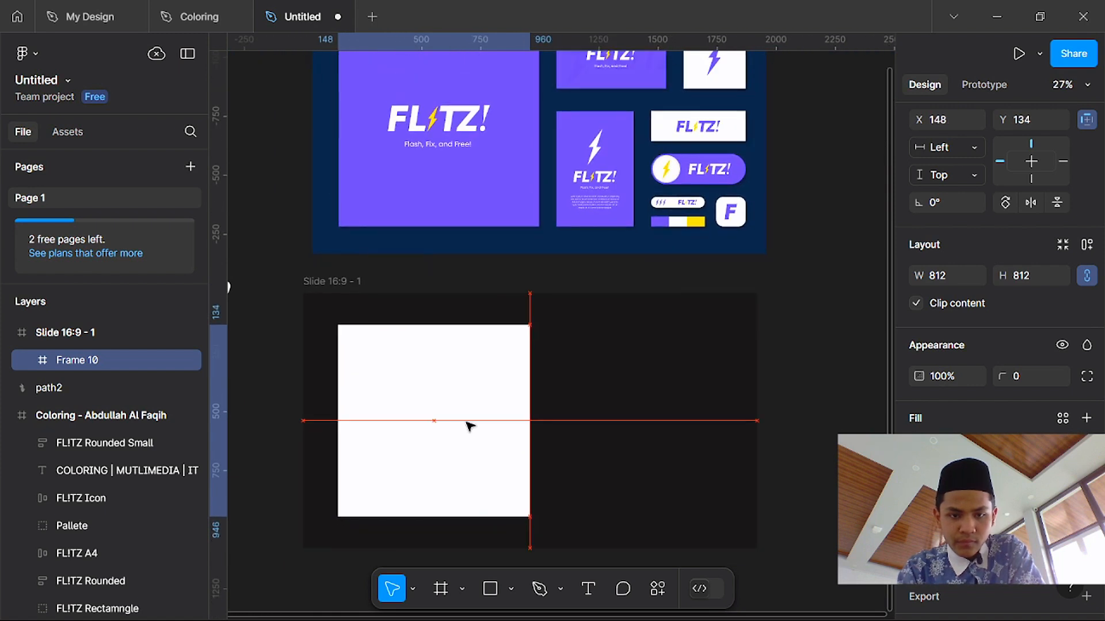
pyautogui.hscroll(-1, 469, 424)
pyautogui.moveTo(240, 282); pyautogui.dragTo(430, 403)
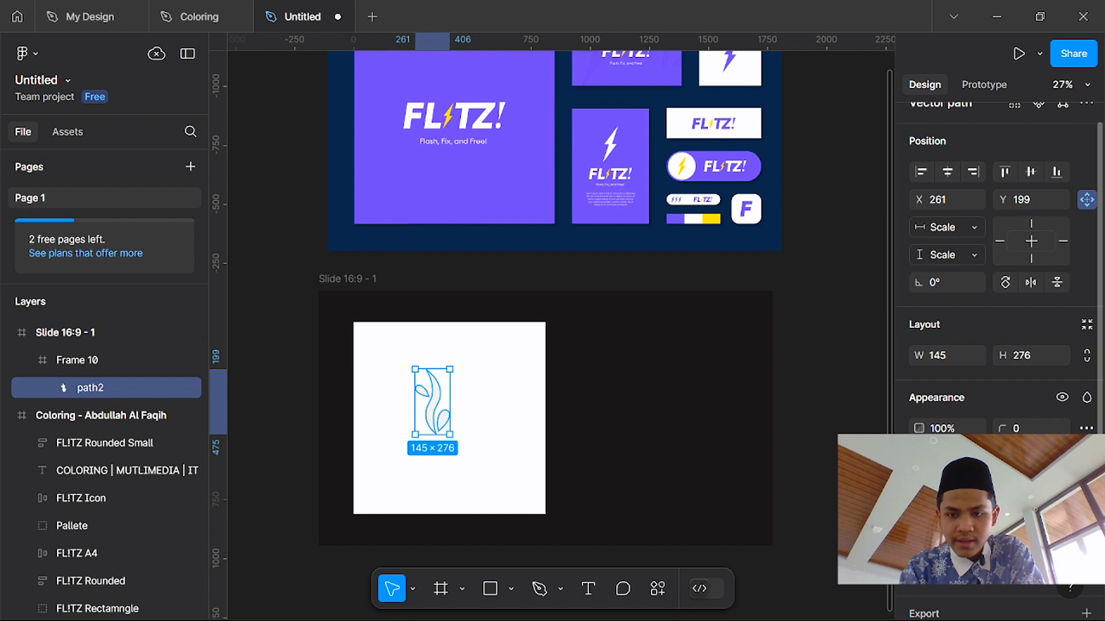
# Step: Change the leaf symbol's fill to the dark colour 1E1E1E
pyautogui.click(923, 498)
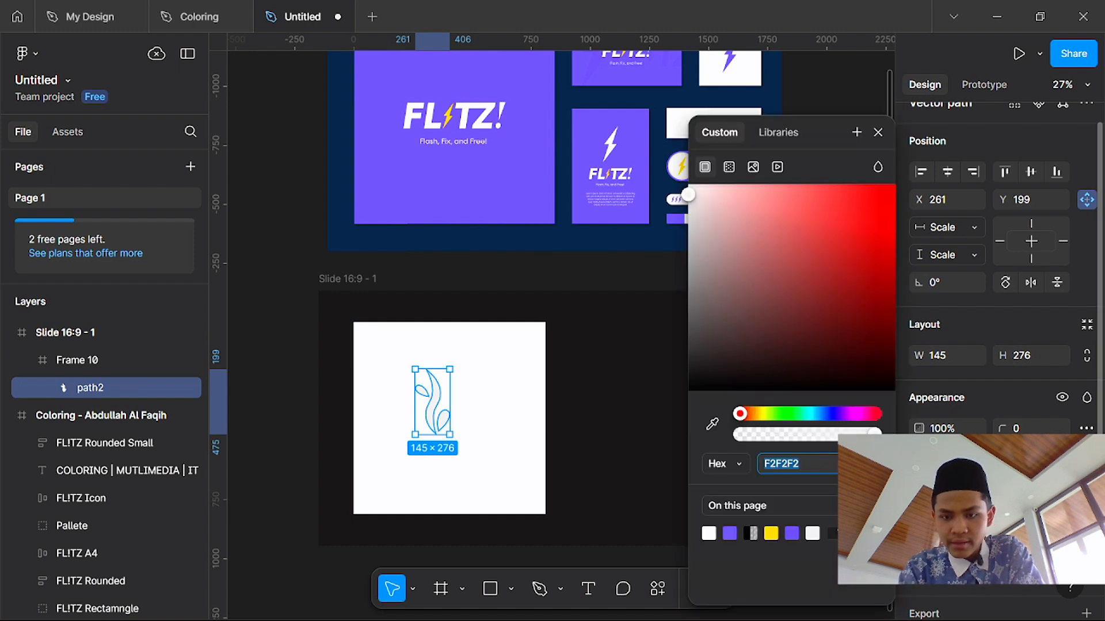
pyautogui.moveTo(688, 194); pyautogui.dragTo(689, 367)
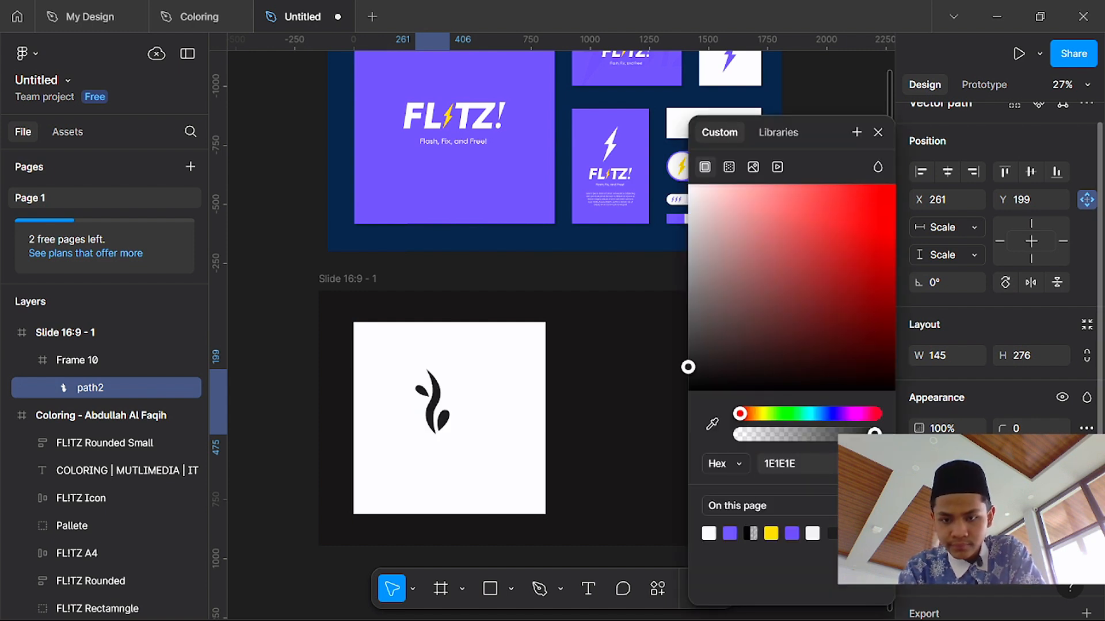
pyautogui.click(649, 397)
pyautogui.click(443, 413)
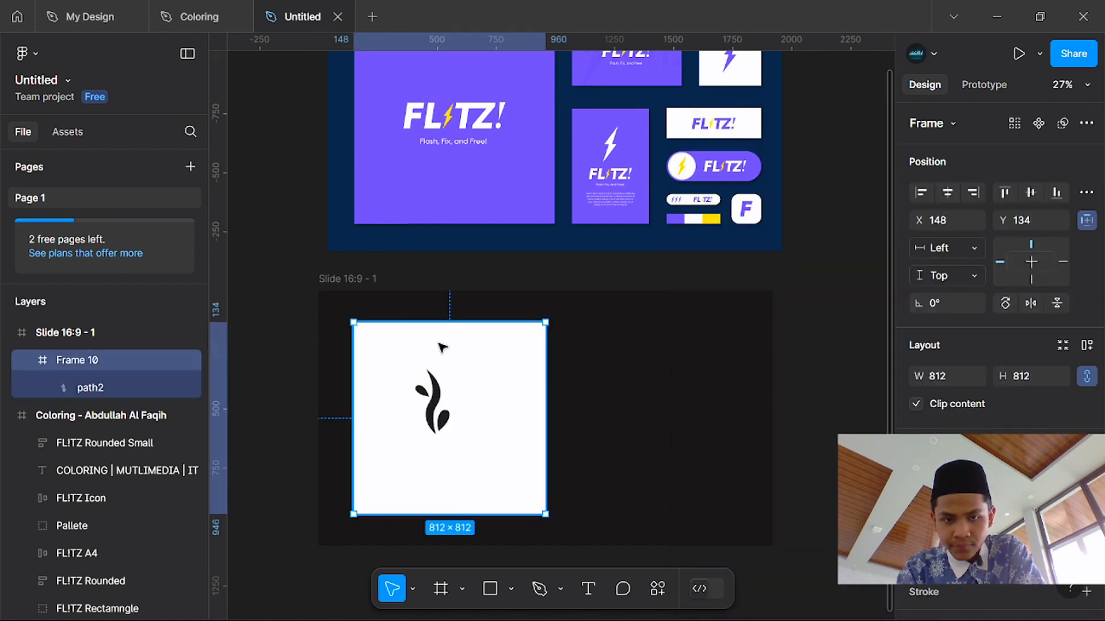
pyautogui.click(512, 241)
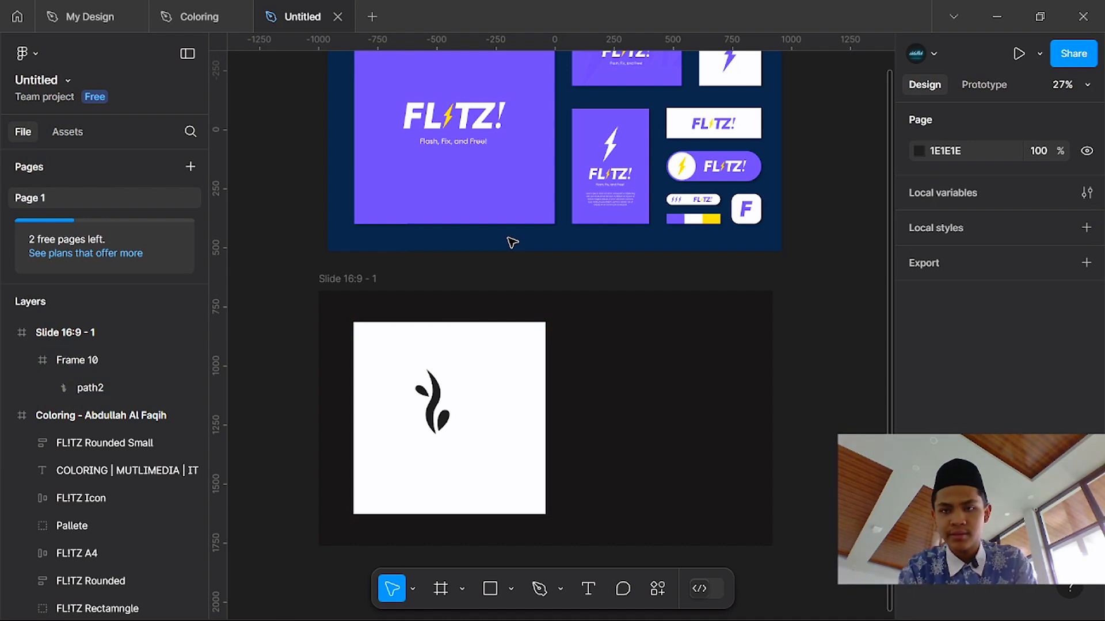
# Step: Enlarge the leaf symbol in the white square to about 184 × 350, keeping its upper corner in place
pyautogui.scroll(3, 424, 464)
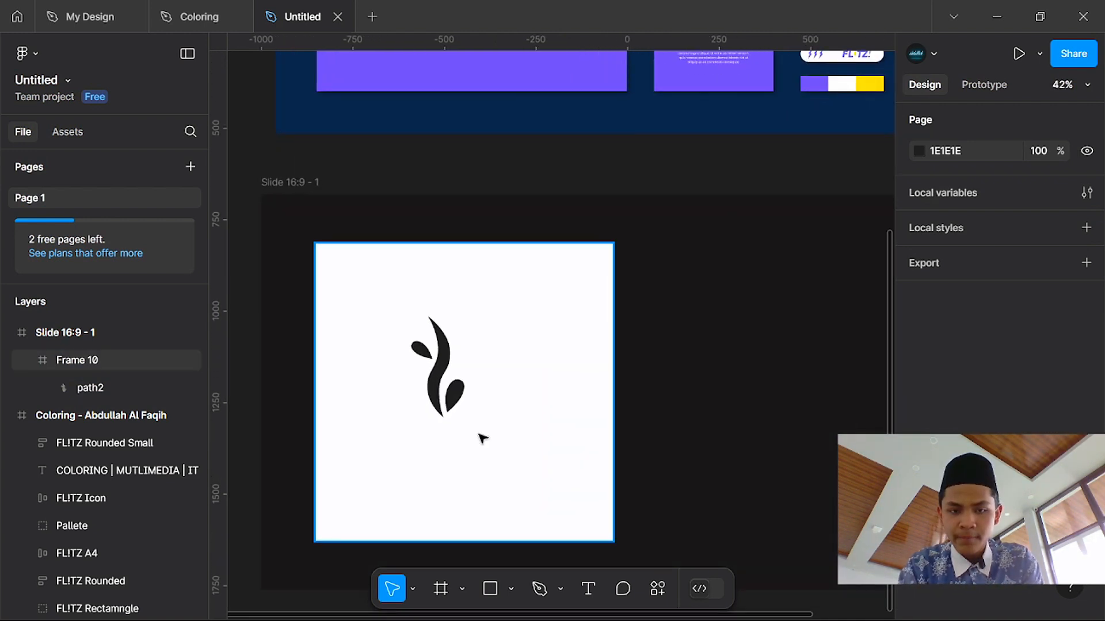
pyautogui.scroll(3, 482, 439)
pyautogui.click(427, 362)
pyautogui.hotkey('shift', '2')
pyautogui.doubleClick(428, 357)
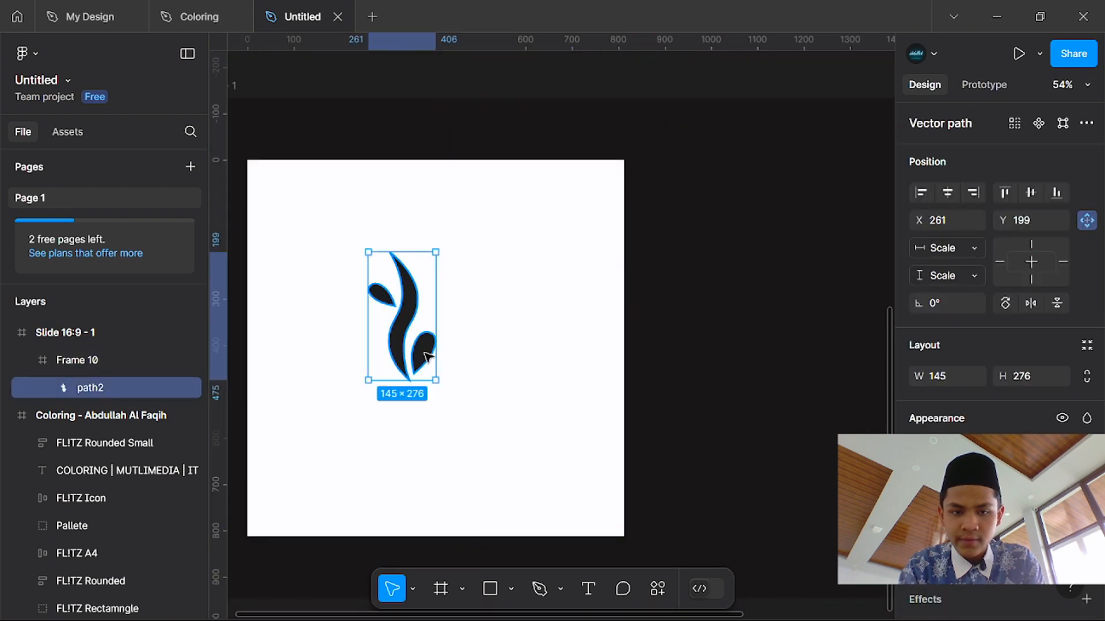
pyautogui.moveTo(436, 380); pyautogui.dragTo(454, 420)
pyautogui.click(678, 351)
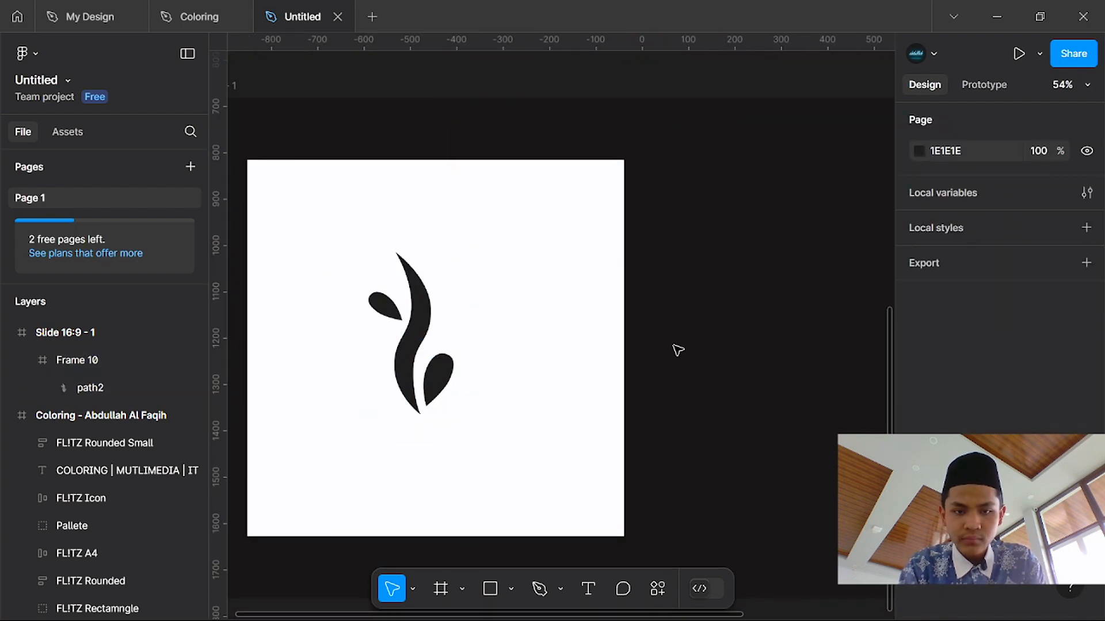
# Step: Add the text LOGOS beneath the leaf symbol in the white square
pyautogui.click(426, 370)
pyautogui.press('t')
pyautogui.click(427, 471)
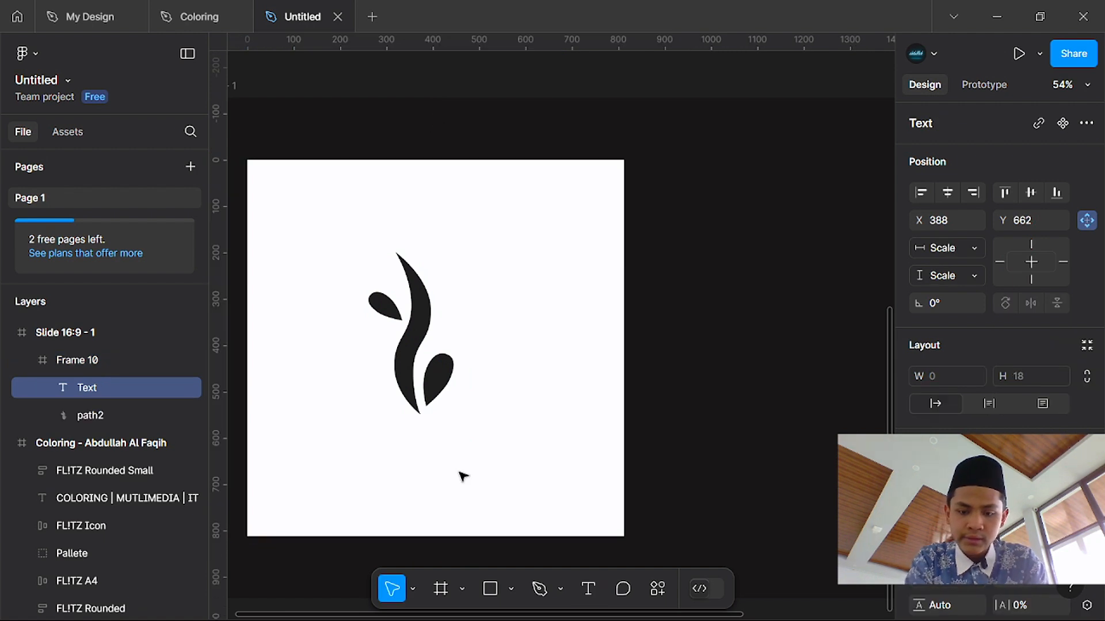
pyautogui.write('LOGOD')
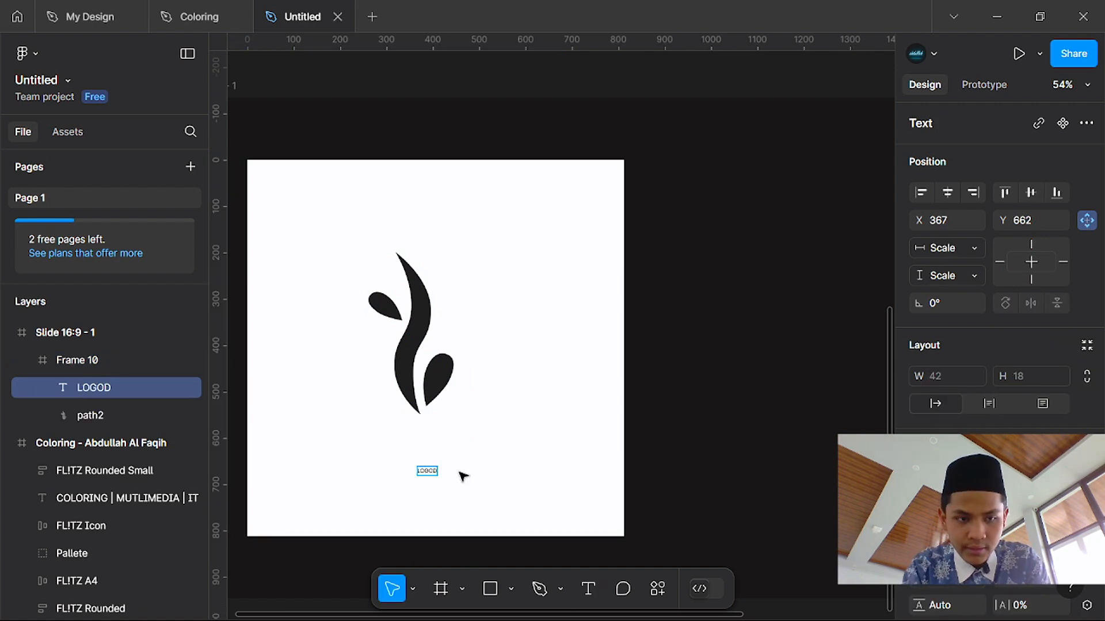
pyautogui.press('BackSpace')
pyautogui.write('S')
pyautogui.press('Escape')
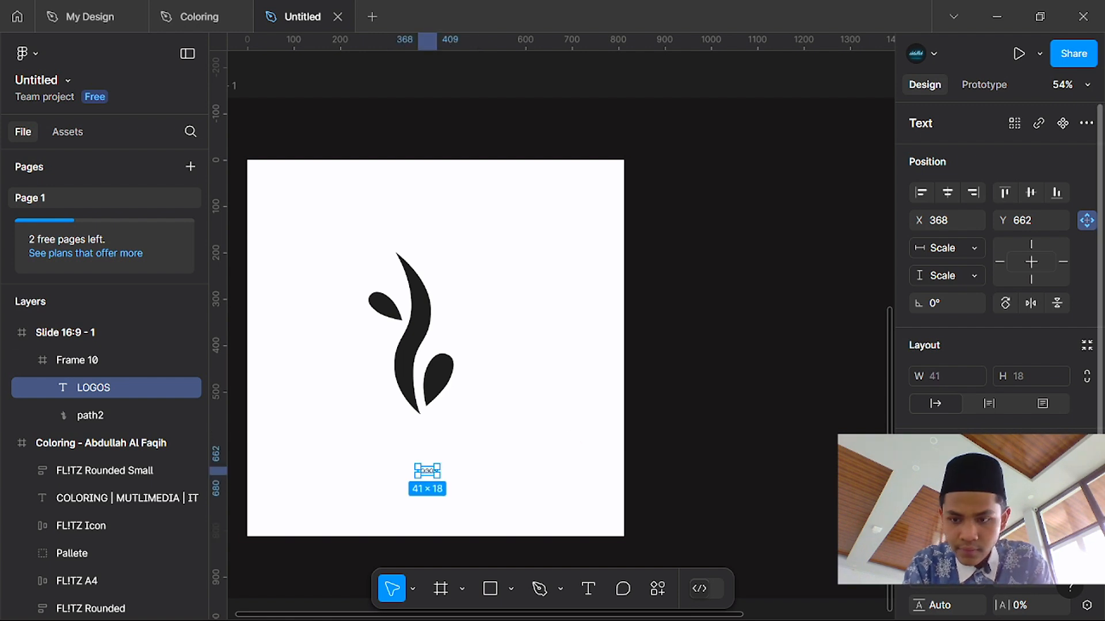
# Step: Set the font size of the LOGOS text to 64
pyautogui.click(1059, 577)
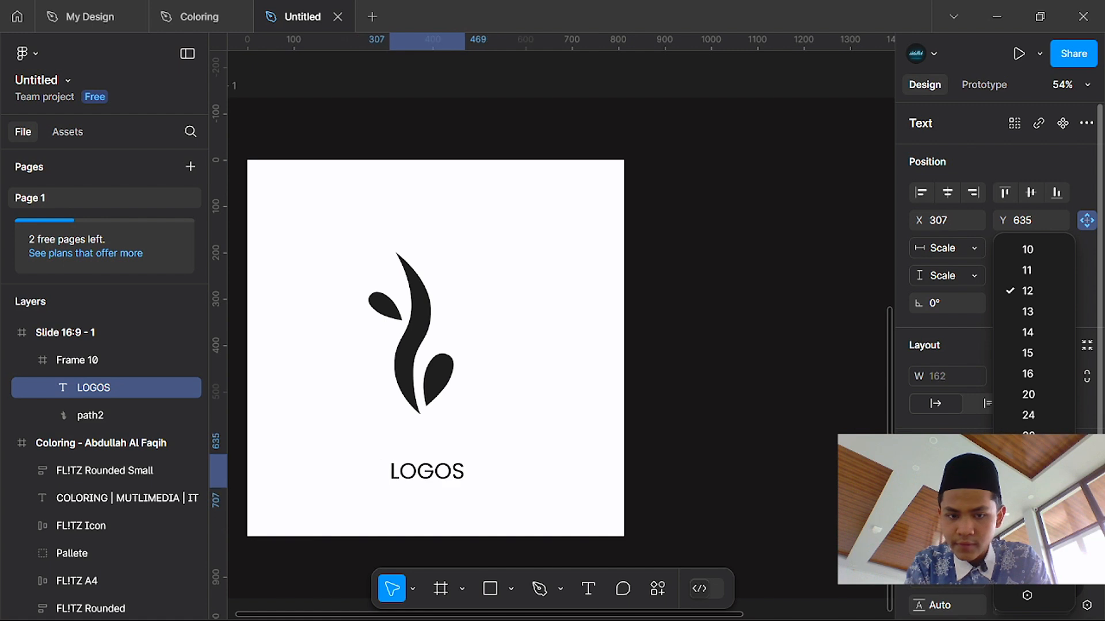
pyautogui.click(1027, 519)
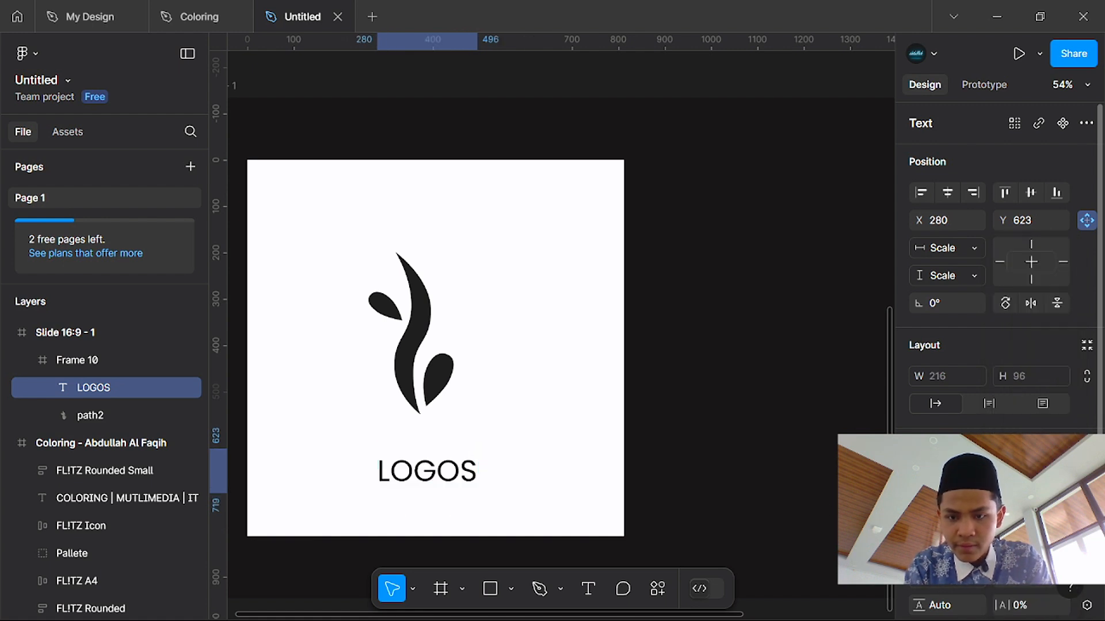
pyautogui.scroll(-3, 794, 503)
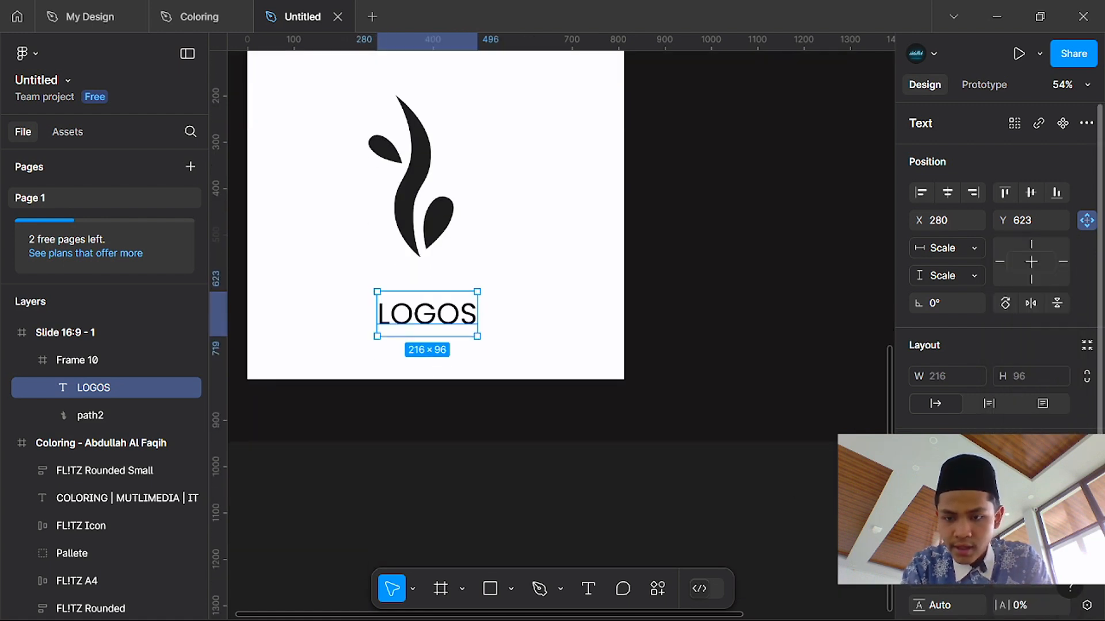
pyautogui.scroll(-3, 978, 316)
pyautogui.scroll(3, 759, 439)
pyautogui.hscroll(-3, 595, 437)
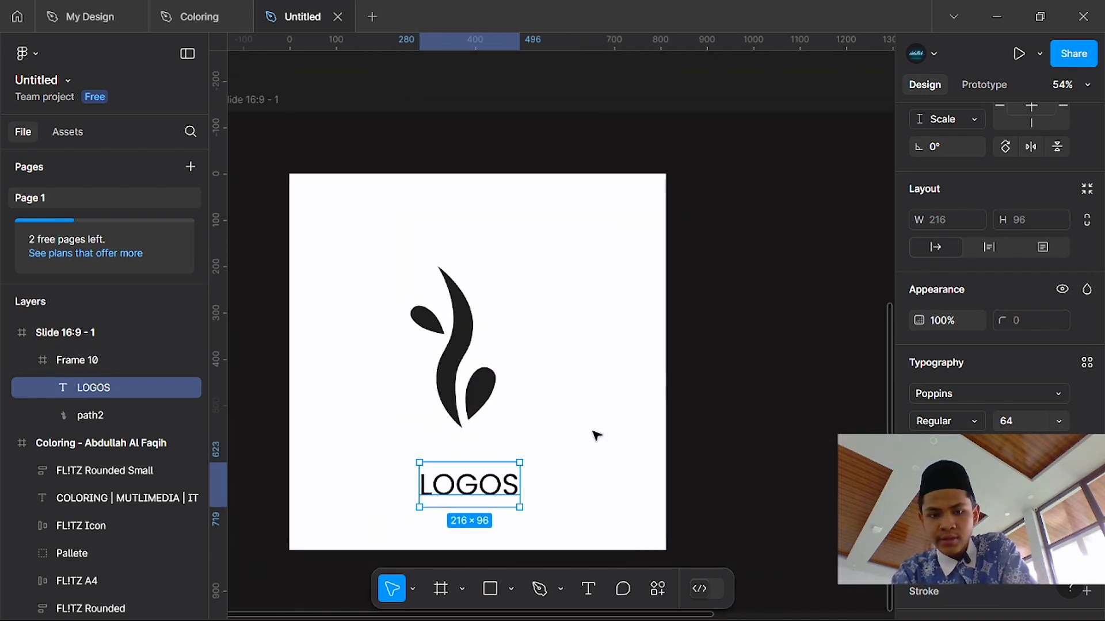
# Step: Move the LOGOS text closer beneath the leaf symbol, at about X 261, Y 604, and widen its letter spacing
pyautogui.moveTo(500, 485)
pyautogui.mouseDown()
pyautogui.moveTo(477, 484)
pyautogui.moveTo(492, 483)
pyautogui.mouseUp()
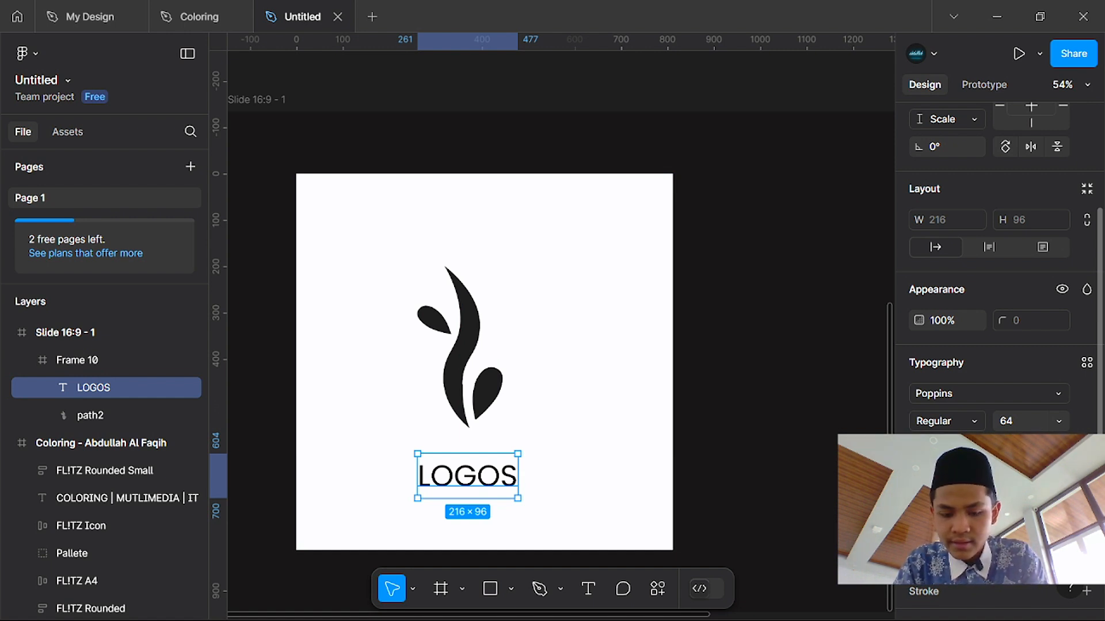
pyautogui.press('Return')
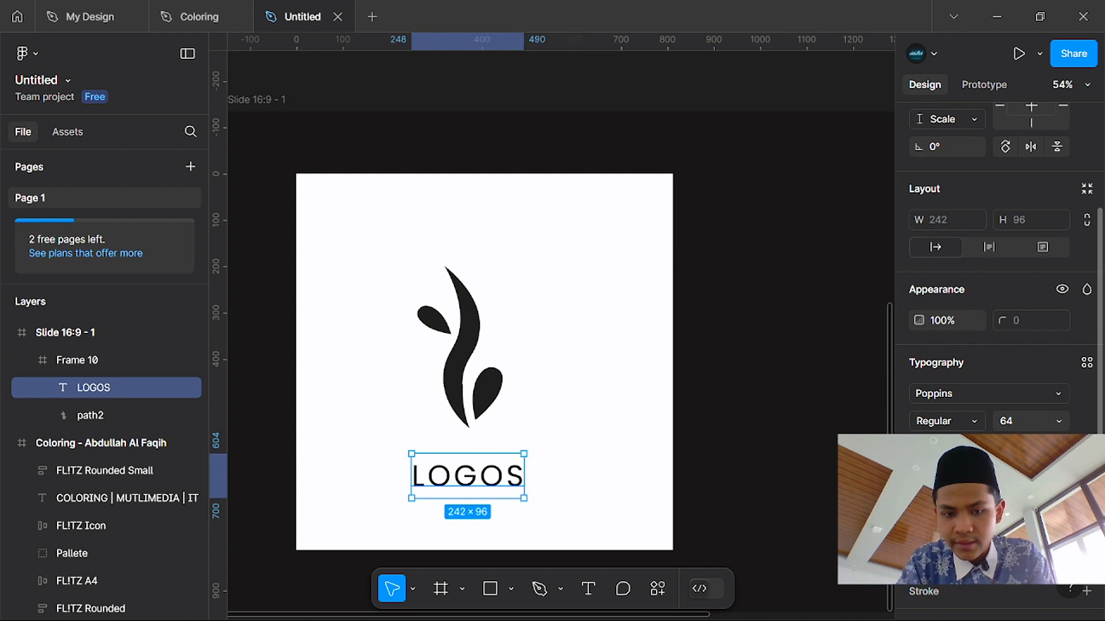
# Step: Adjust the positions of the LOGOS text and the leaf symbol in the white square, placing the symbol at about X 290, Y 211
pyautogui.scroll(-3, 744, 314)
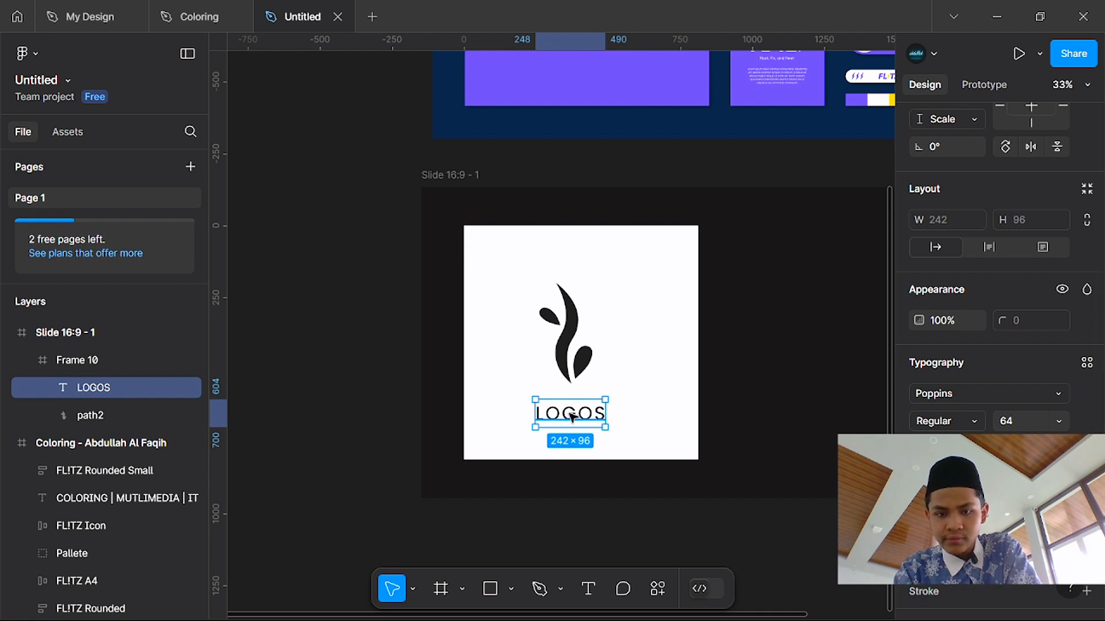
pyautogui.moveTo(571, 417); pyautogui.dragTo(574, 410)
pyautogui.moveTo(573, 352)
pyautogui.mouseDown()
pyautogui.moveTo(585, 357)
pyautogui.moveTo(577, 350)
pyautogui.moveTo(578, 364)
pyautogui.mouseUp()
pyautogui.click(665, 340)
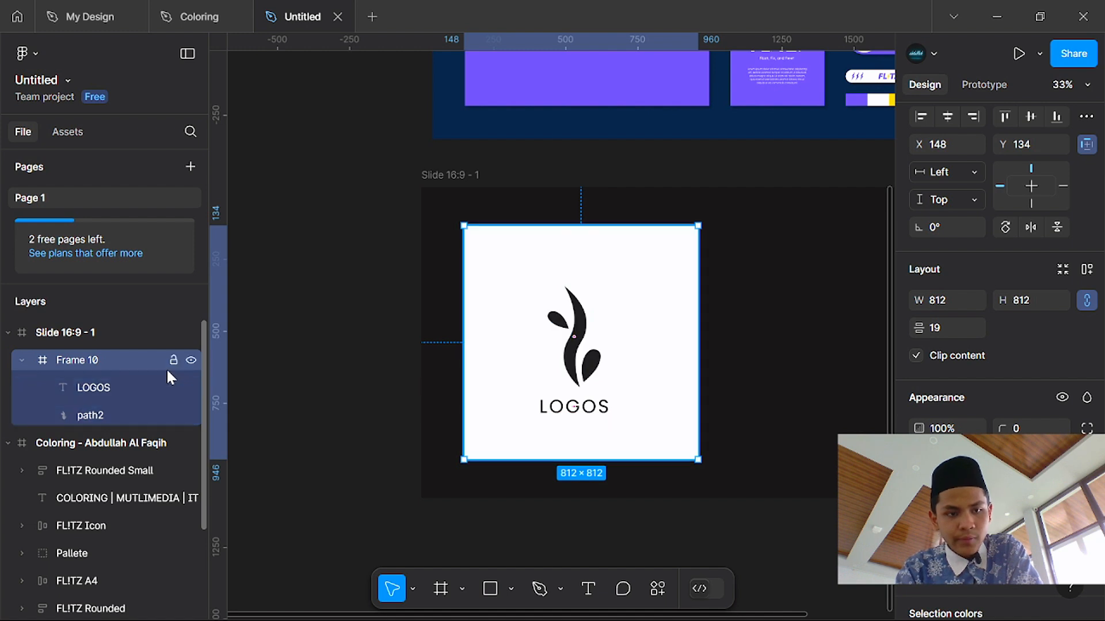
pyautogui.click(109, 415)
pyautogui.click(85, 362)
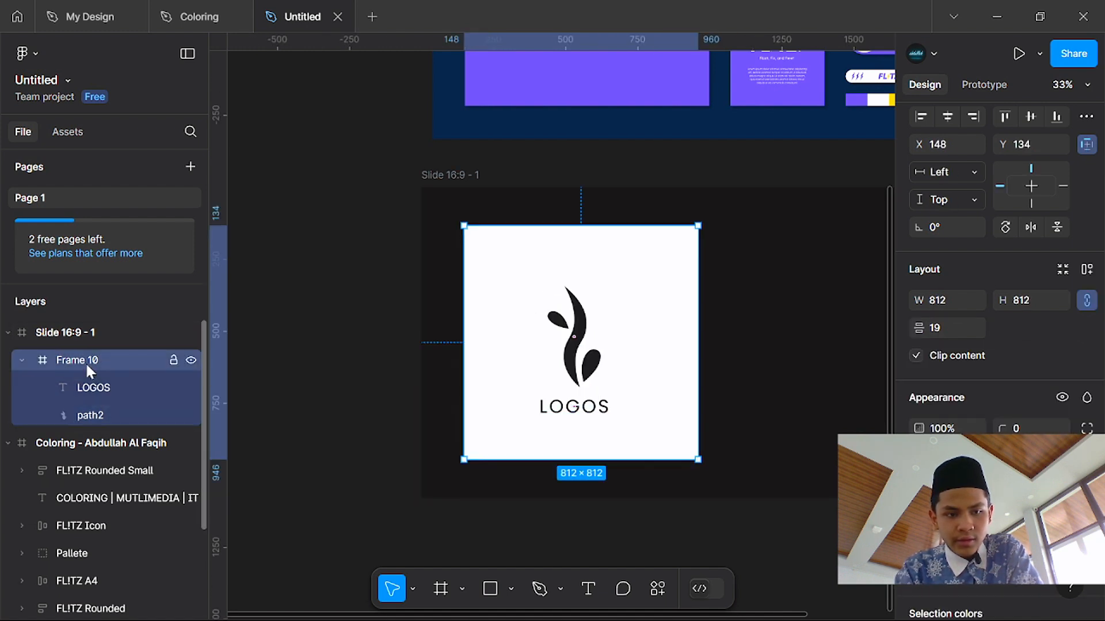
pyautogui.click(343, 239)
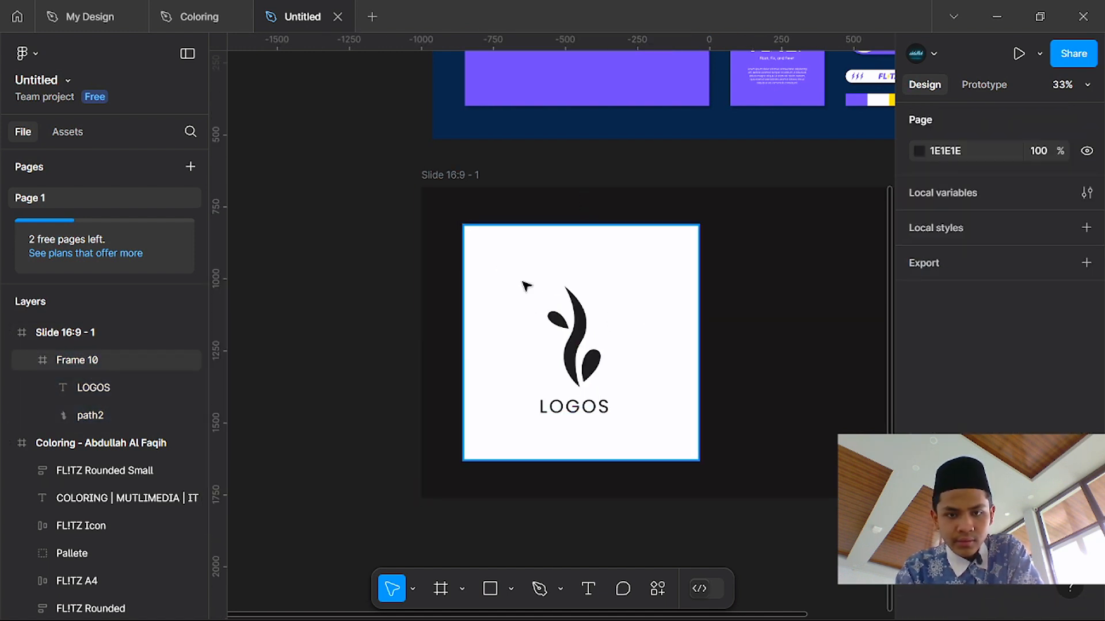
# Step: Examine the FL!TZ reference board's smaller cards and their layout against the new dark slide
pyautogui.click(579, 309)
pyautogui.scroll(-3, 593, 313)
pyautogui.hscroll(2, 678, 318)
pyautogui.scroll(5, 678, 318)
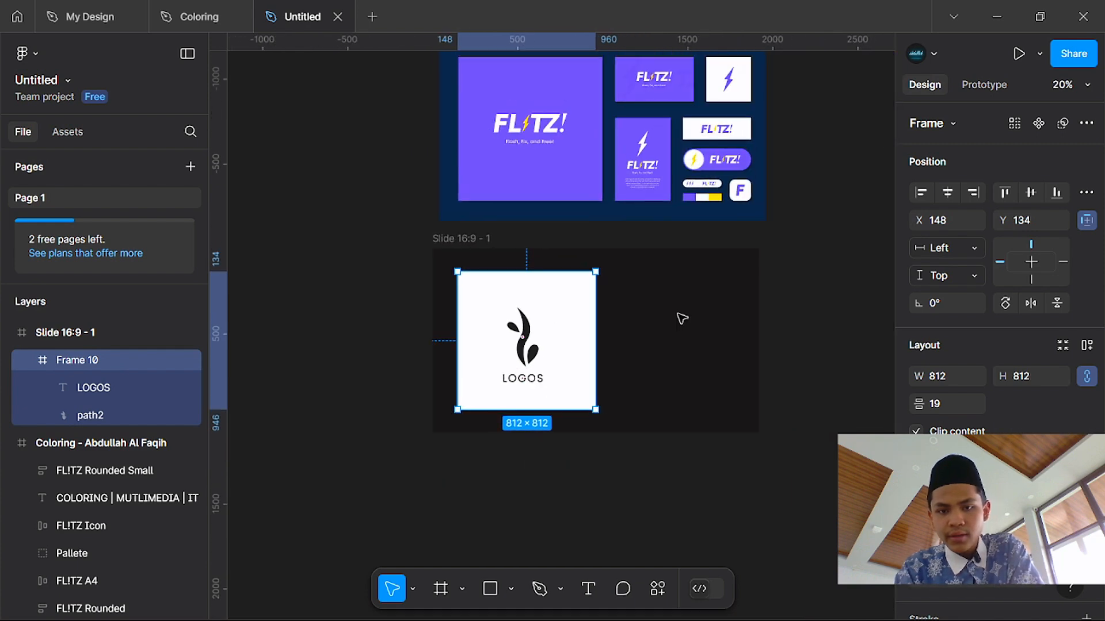
pyautogui.scroll(-3, 732, 280)
pyautogui.click(803, 295)
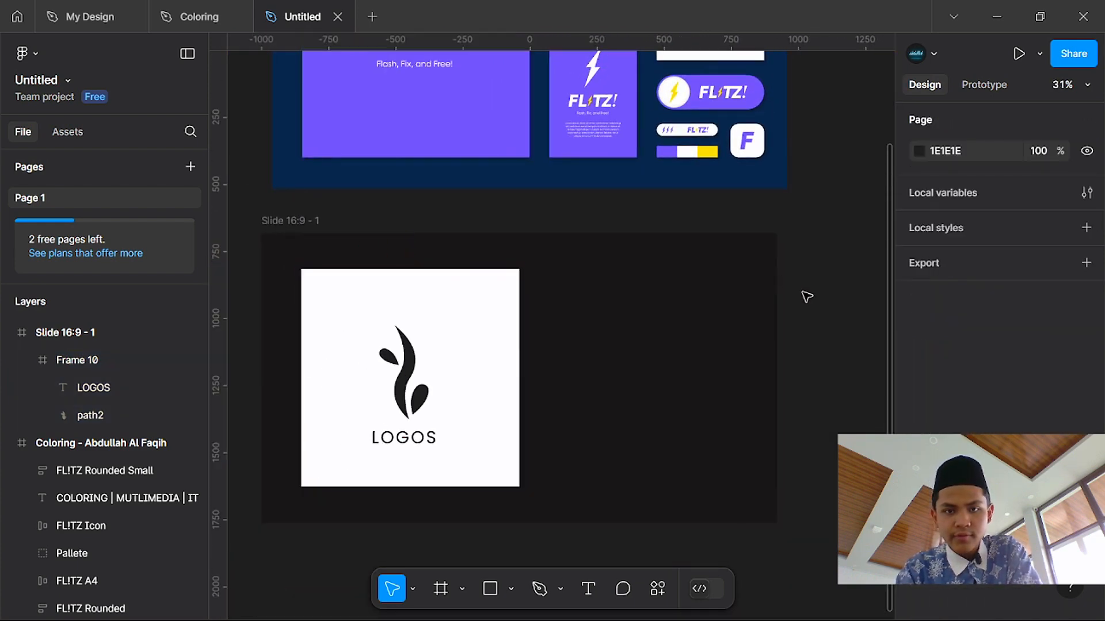
pyautogui.scroll(5, 801, 298)
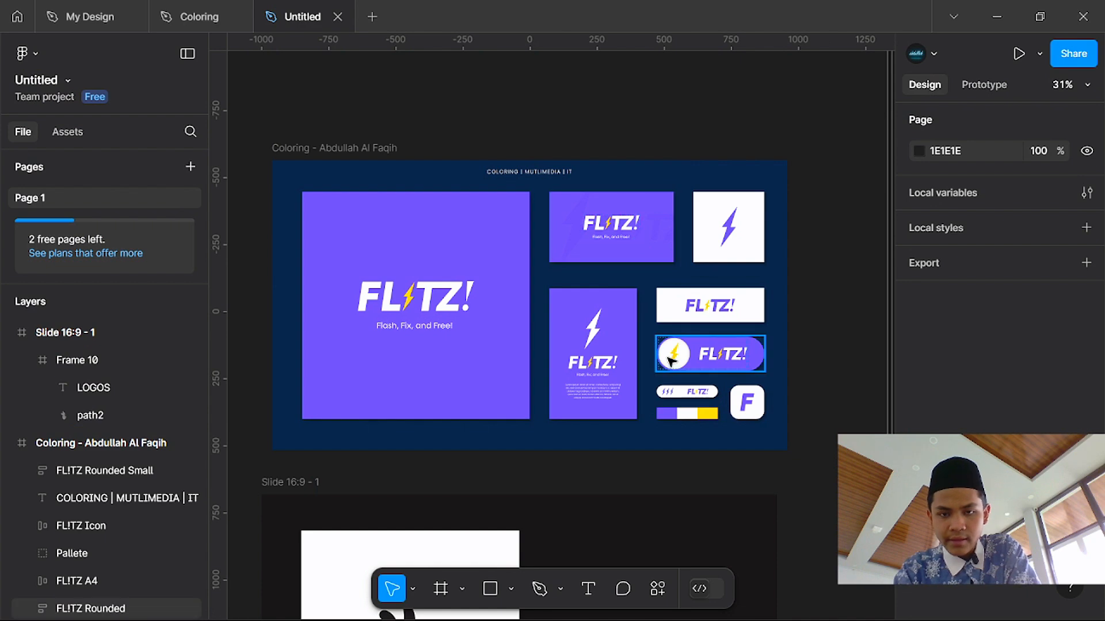
pyautogui.scroll(-3, 599, 364)
pyautogui.scroll(2, 598, 365)
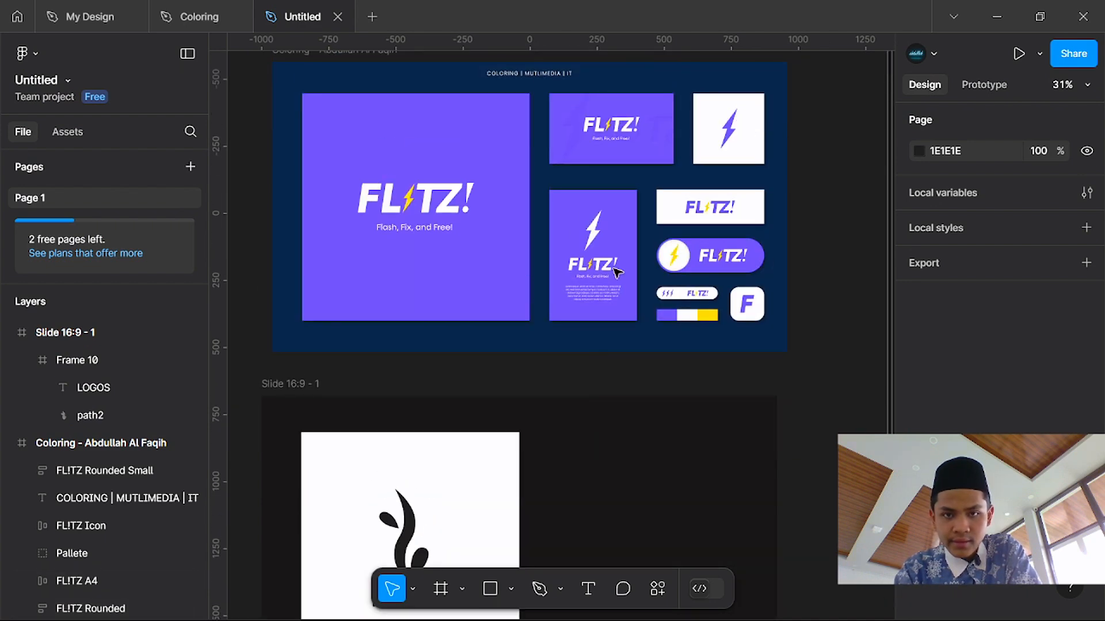
pyautogui.hscroll(1, 609, 212)
pyautogui.scroll(5, 606, 189)
pyautogui.scroll(2, 649, 328)
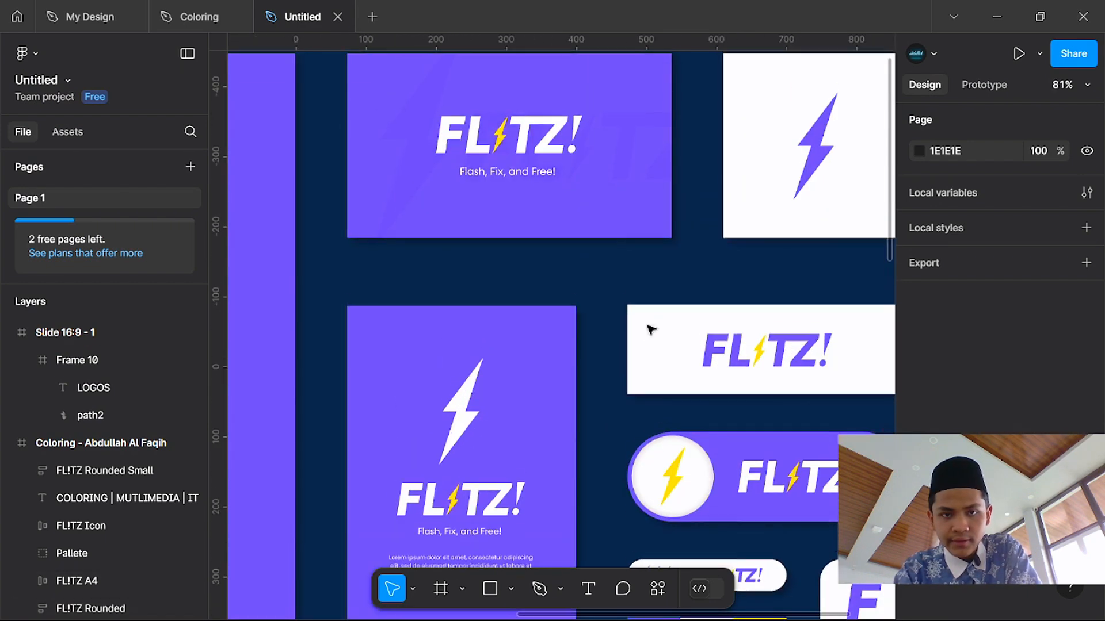
pyautogui.scroll(-5, 531, 174)
pyautogui.scroll(-1, 584, 352)
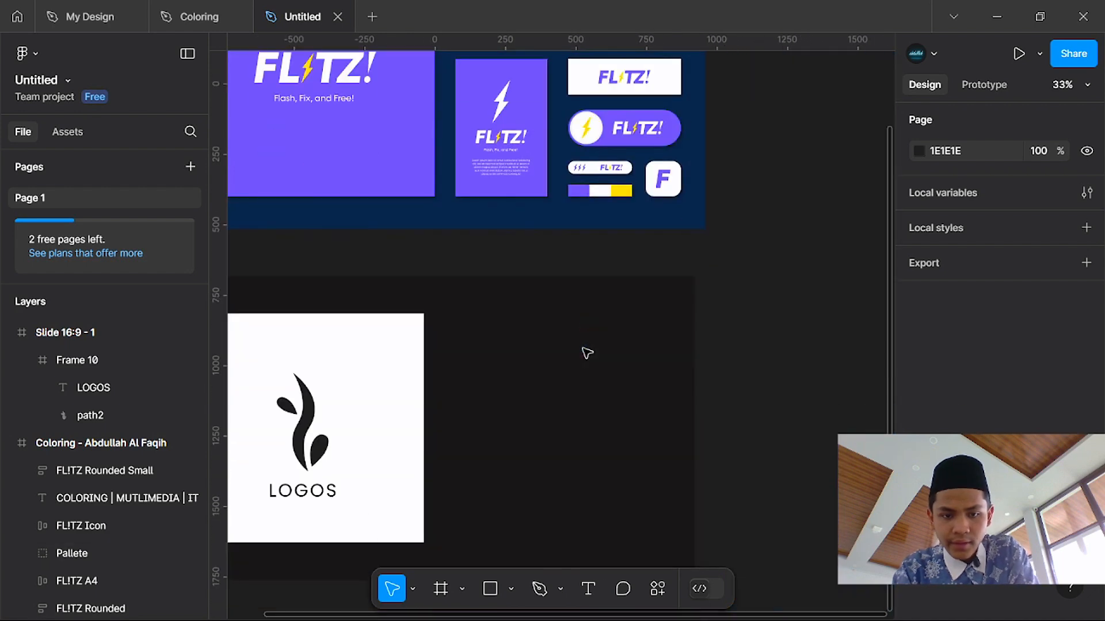
# Step: Draw a frame about 500 × 251 on the dark slide, beside the white logo square's upper part
pyautogui.press('f')
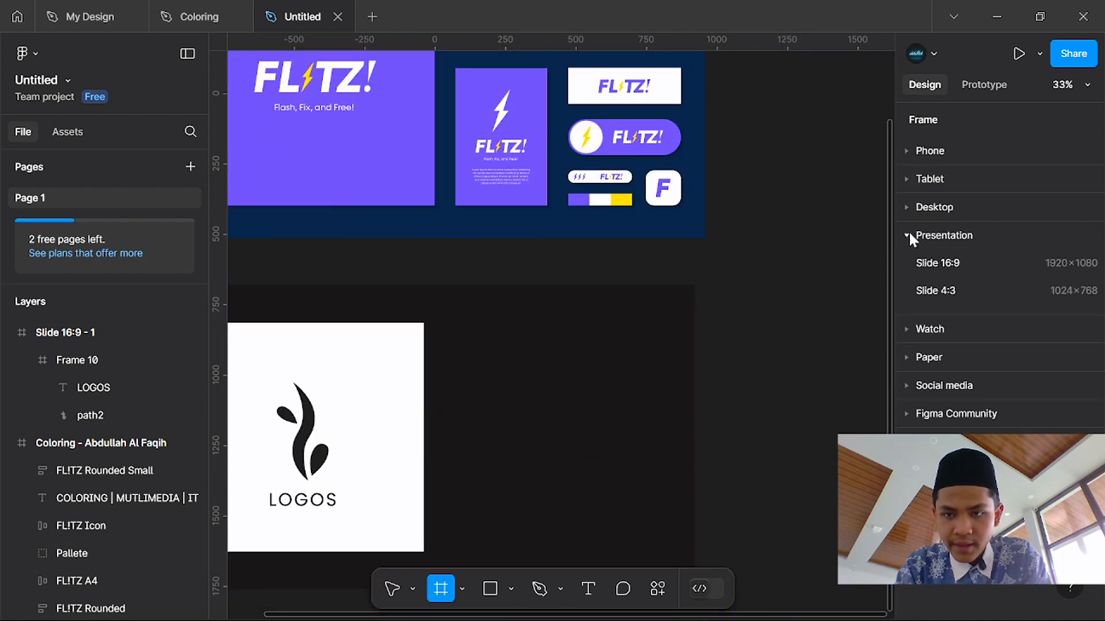
pyautogui.click(907, 235)
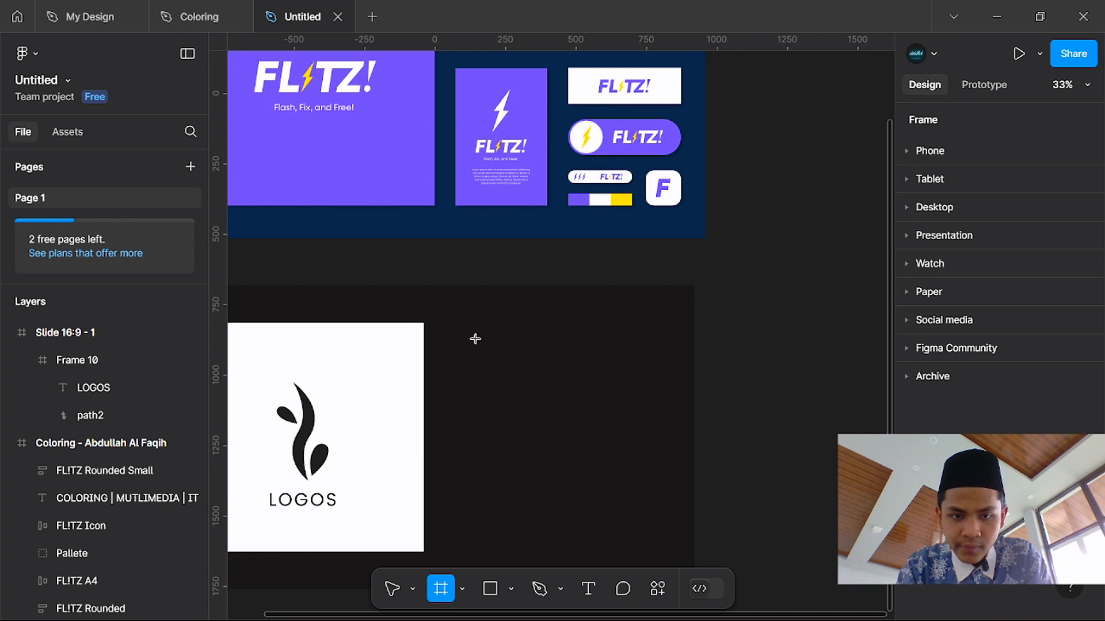
pyautogui.moveTo(438, 330); pyautogui.dragTo(575, 401)
pyautogui.scroll(-1, 994, 390)
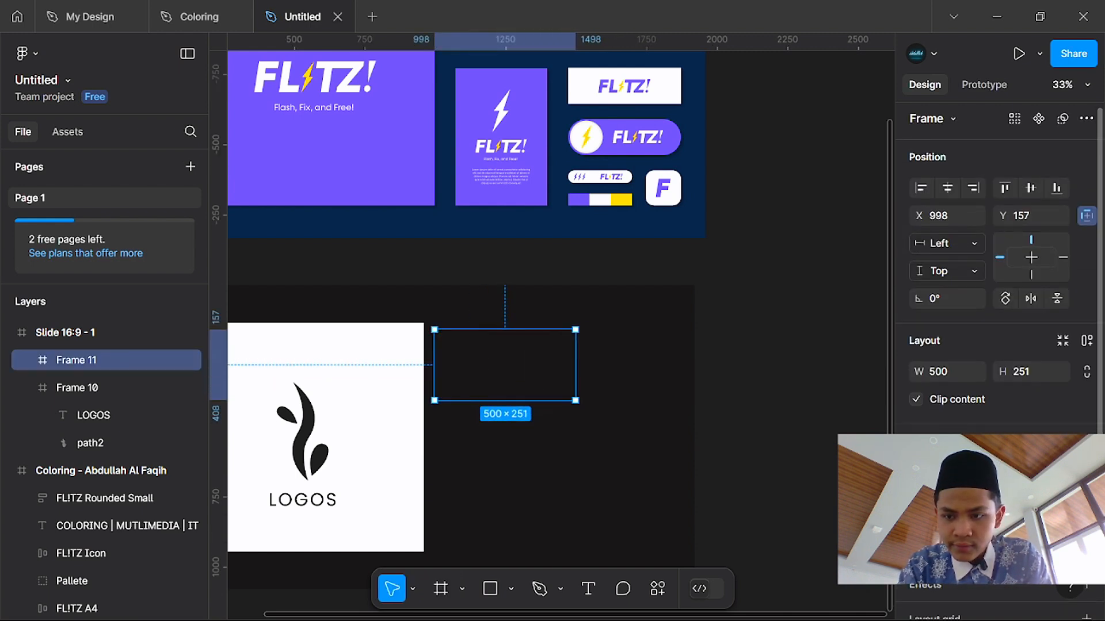
# Step: Give the new rectangular frame a white fill and align its top edge with the logo square at Y 134, leaving a gap between them
pyautogui.click(1086, 523)
pyautogui.moveTo(506, 382); pyautogui.dragTo(508, 375)
pyautogui.scroll(4, 508, 377)
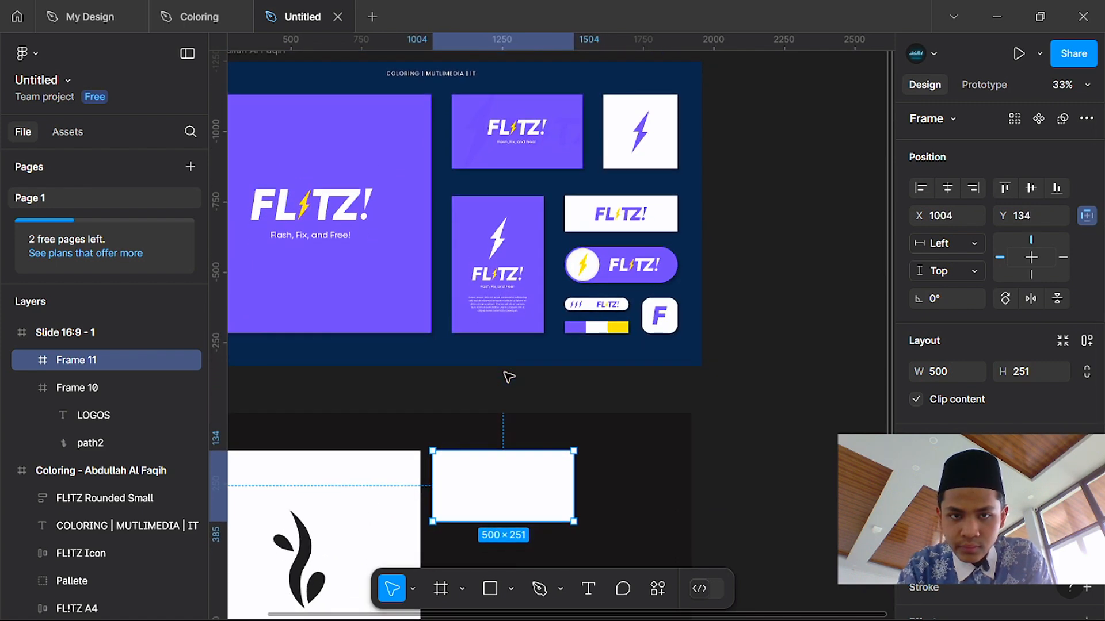
pyautogui.moveTo(493, 481); pyautogui.dragTo(501, 481)
# Step: Shift the white rectangular frame to X 1032 and compare the spacing of the slide with the FL!TZ reference board
pyautogui.scroll(-6, 601, 448)
pyautogui.hscroll(-4, 601, 448)
pyautogui.scroll(-3, 601, 448)
pyautogui.click(530, 437)
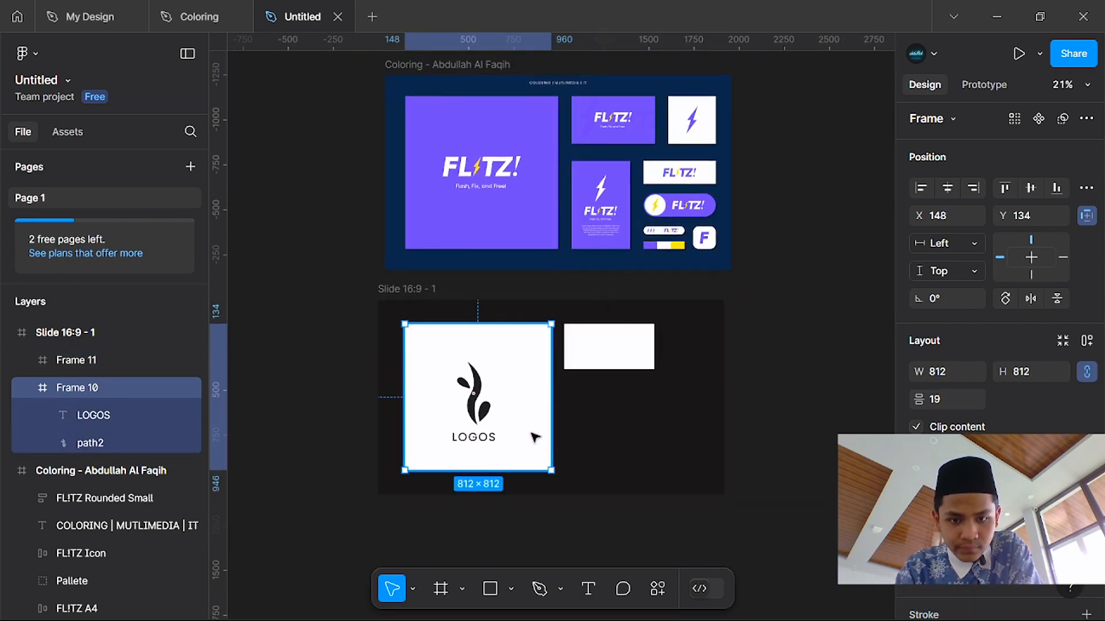
pyautogui.scroll(1, 757, 389)
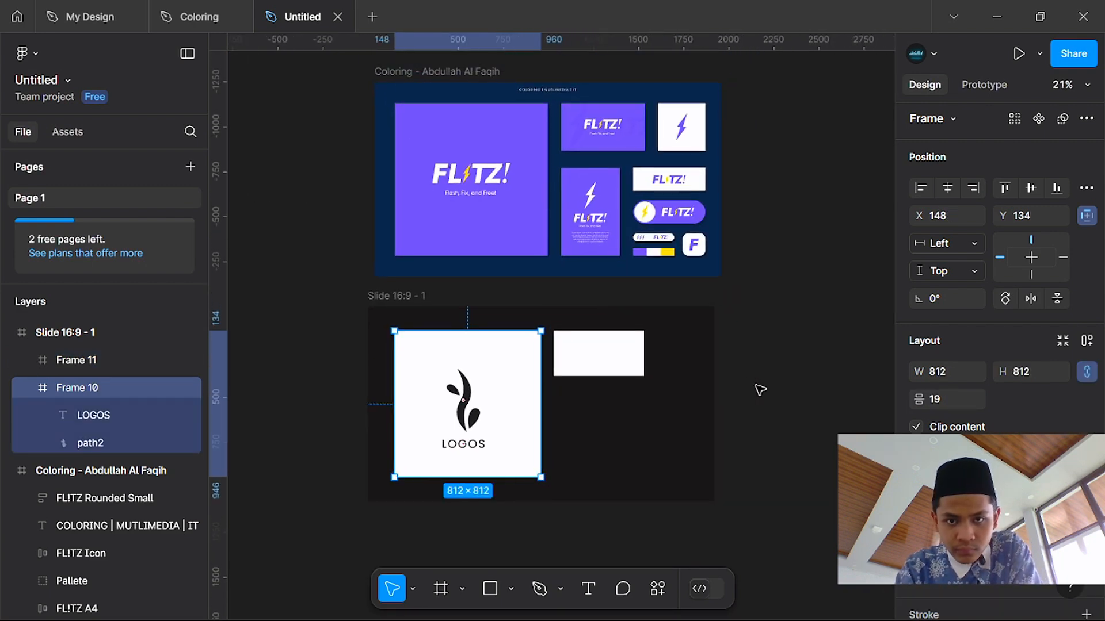
pyautogui.scroll(-1, 758, 390)
pyautogui.scroll(3, 686, 368)
pyautogui.scroll(-2, 686, 368)
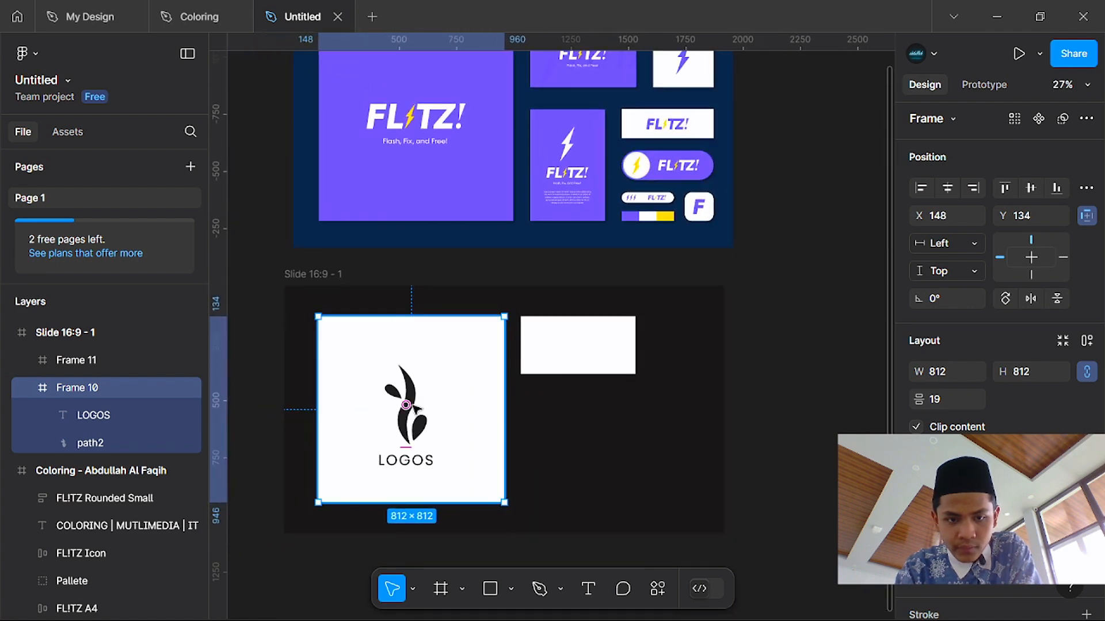
# Step: Copy the leaf symbol and LOGOS text into the white rectangular frame, scaling them down together to about 105 × 202
pyautogui.click(428, 434)
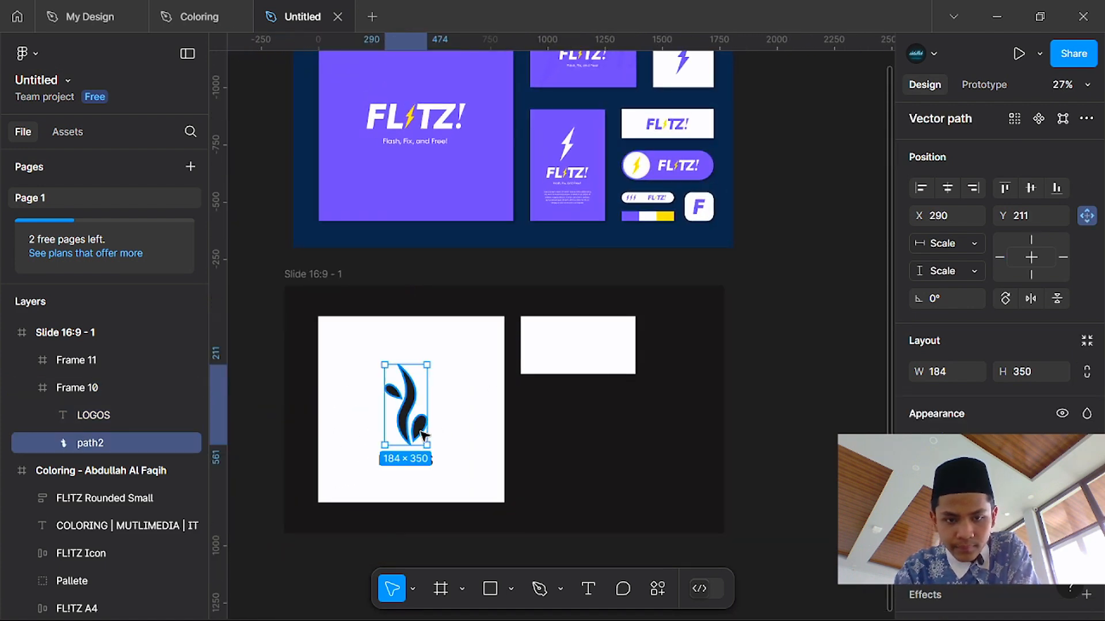
pyautogui.keyDown('shift'); pyautogui.click(395, 460); pyautogui.keyUp('shift')
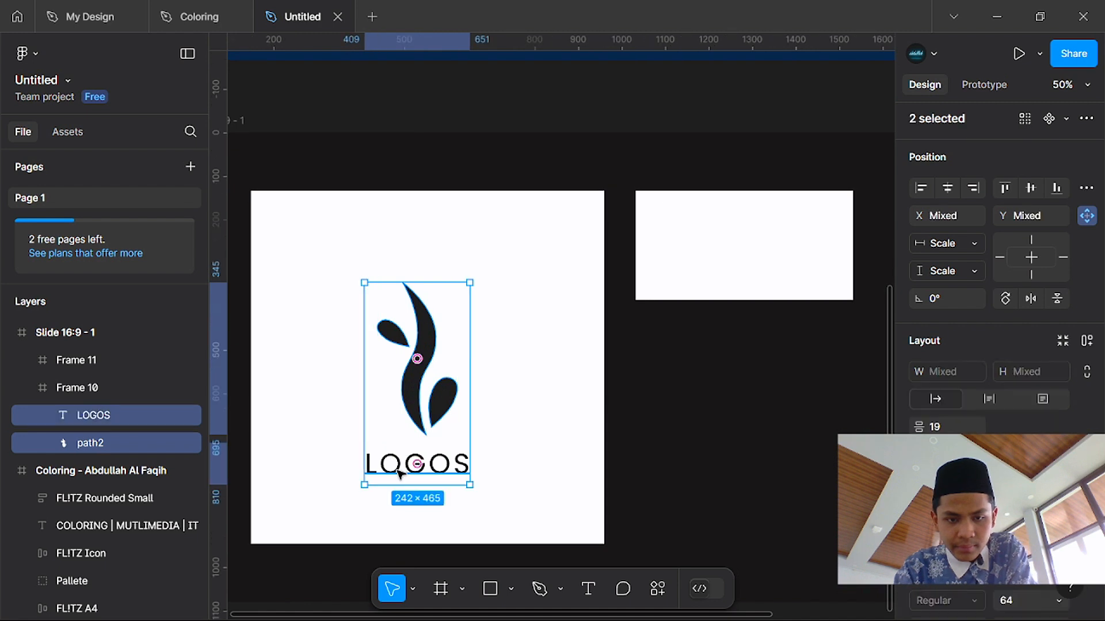
pyautogui.click(724, 238)
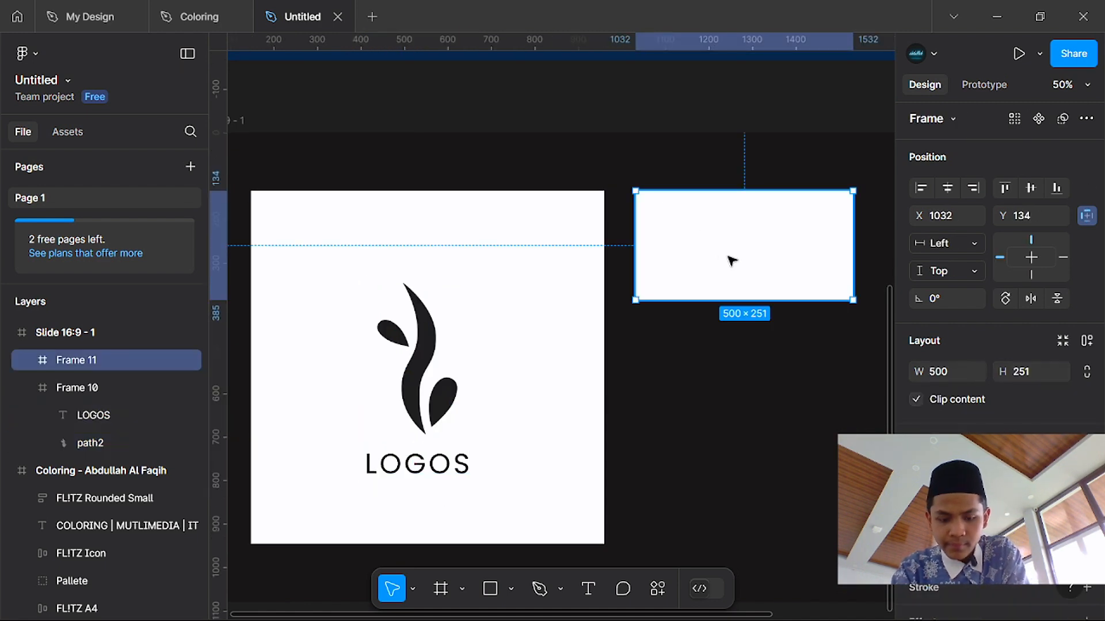
pyautogui.hotkey('ctrl', 'v')
pyautogui.moveTo(828, 357); pyautogui.dragTo(789, 292)
pyautogui.moveTo(789, 387); pyautogui.dragTo(739, 305)
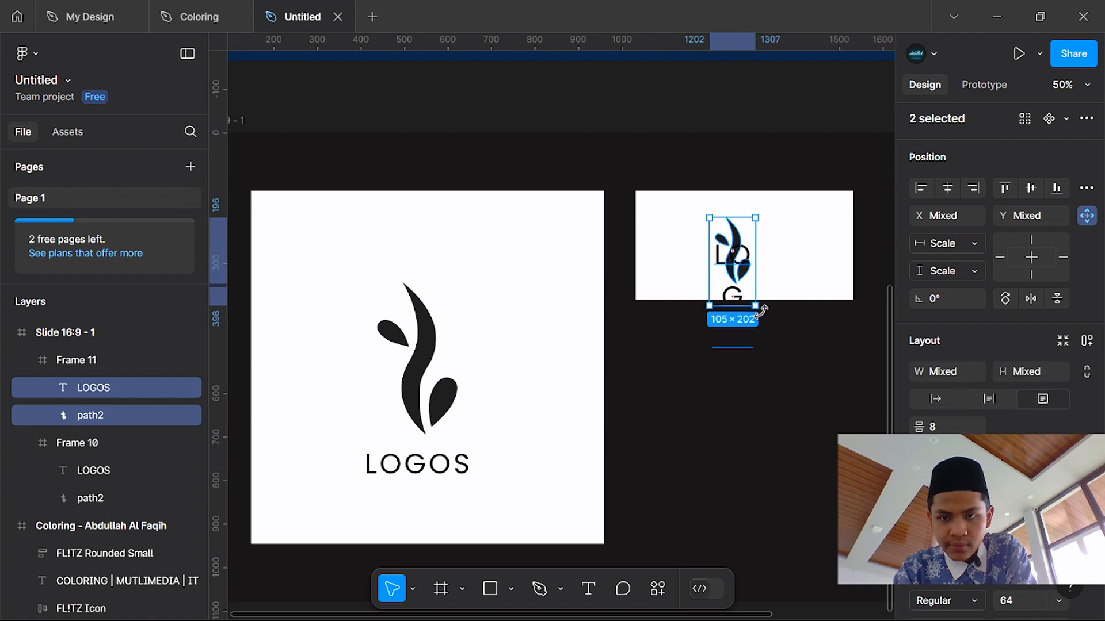
pyautogui.click(813, 320)
# Step: Reduce the font size of the LOGOS text in the rectangular frame and switch the text box to auto width
pyautogui.scroll(8, 811, 319)
pyautogui.scroll(-6, 829, 395)
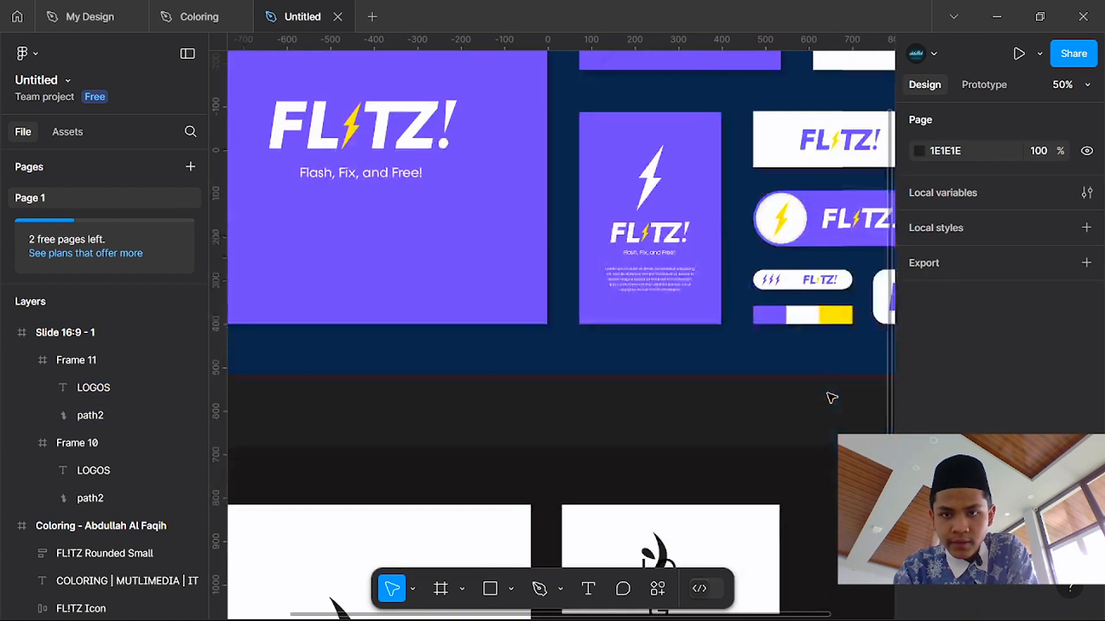
pyautogui.hscroll(3, 832, 398)
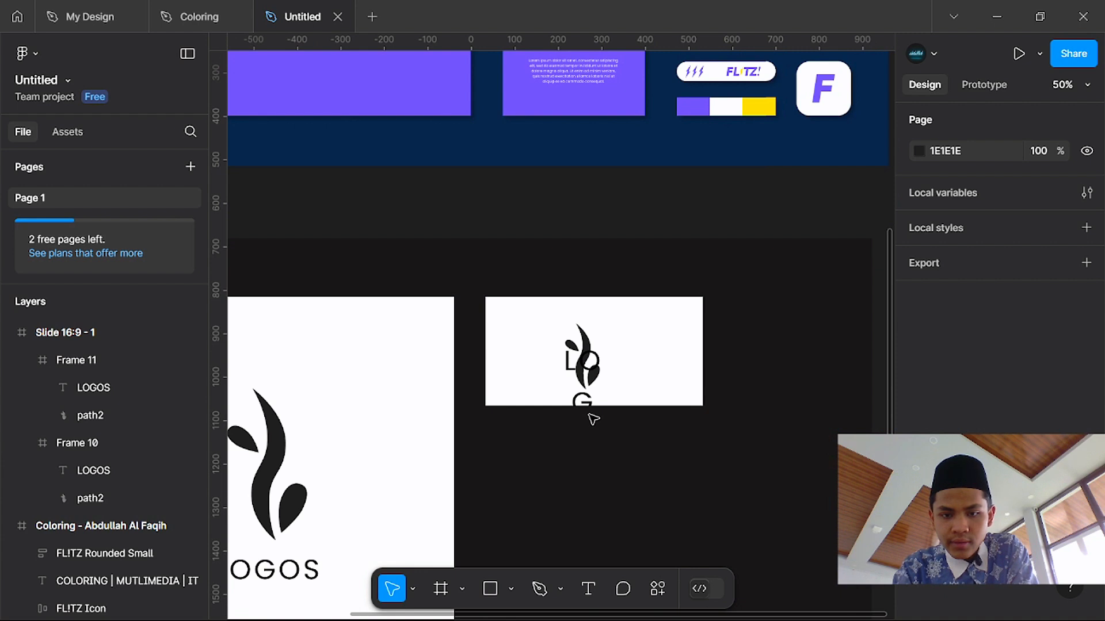
pyautogui.scroll(5, 592, 415)
pyautogui.click(582, 394)
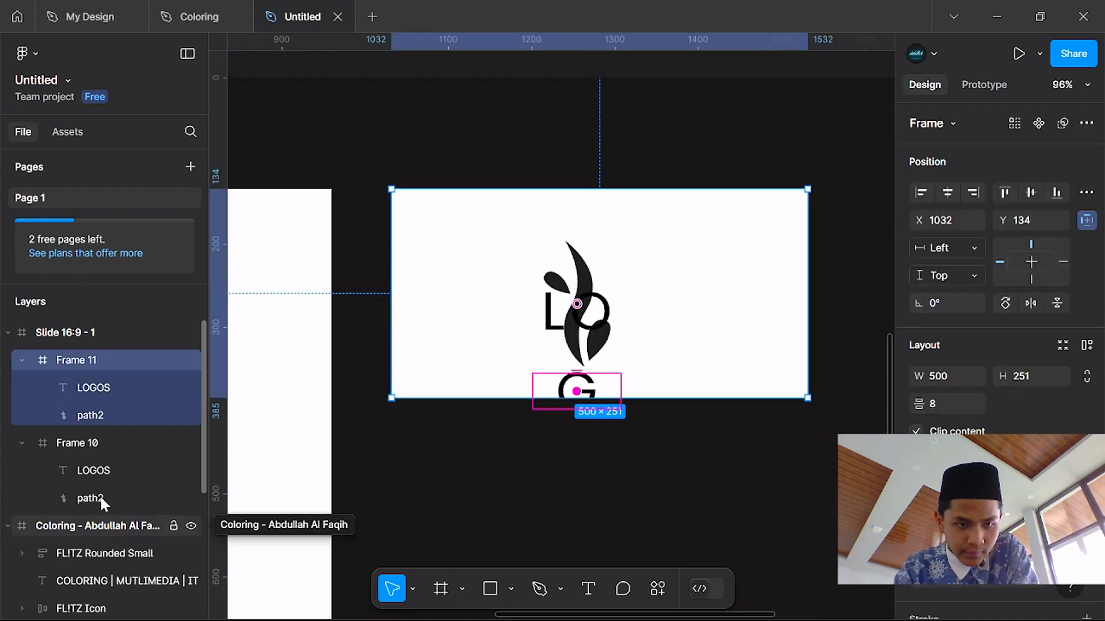
pyautogui.click(108, 451)
pyautogui.click(652, 267)
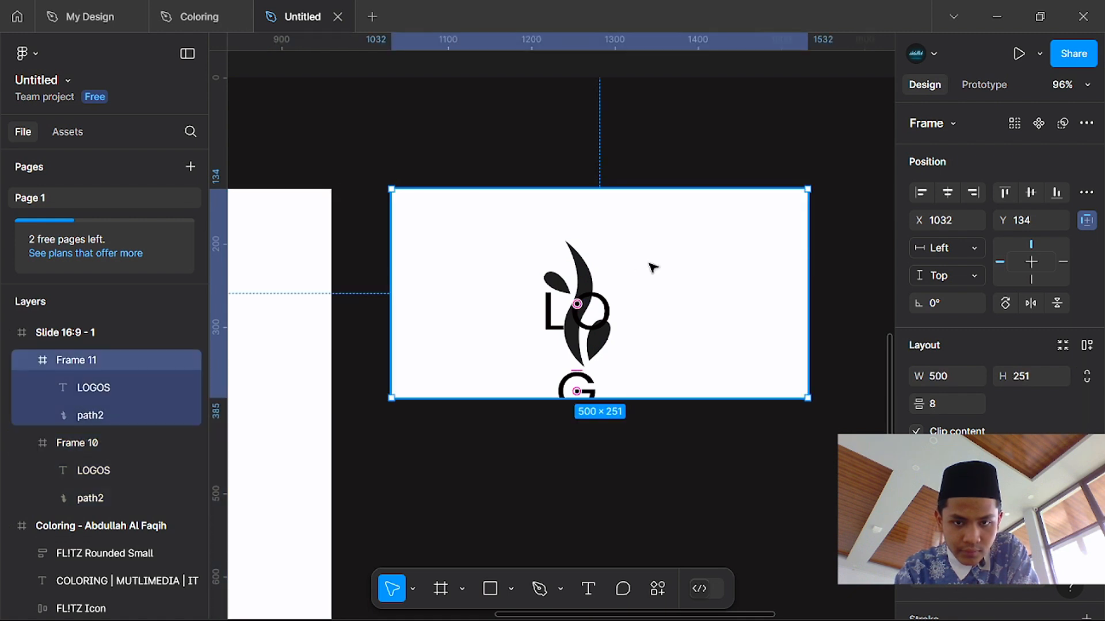
pyautogui.click(108, 415)
pyautogui.click(123, 388)
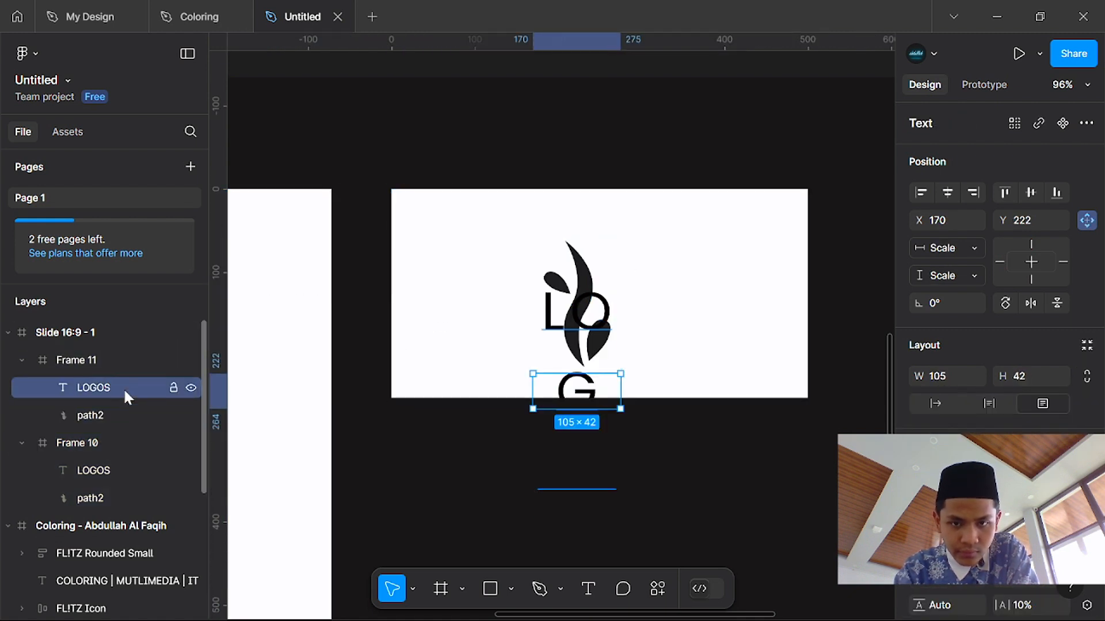
pyautogui.click(1056, 577)
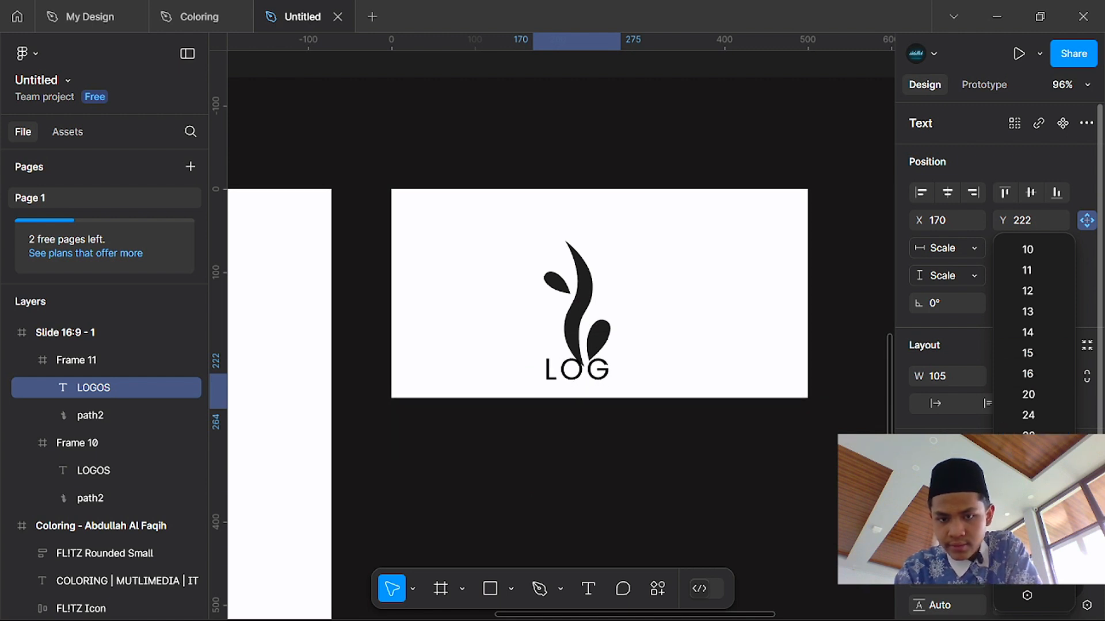
pyautogui.click(1034, 437)
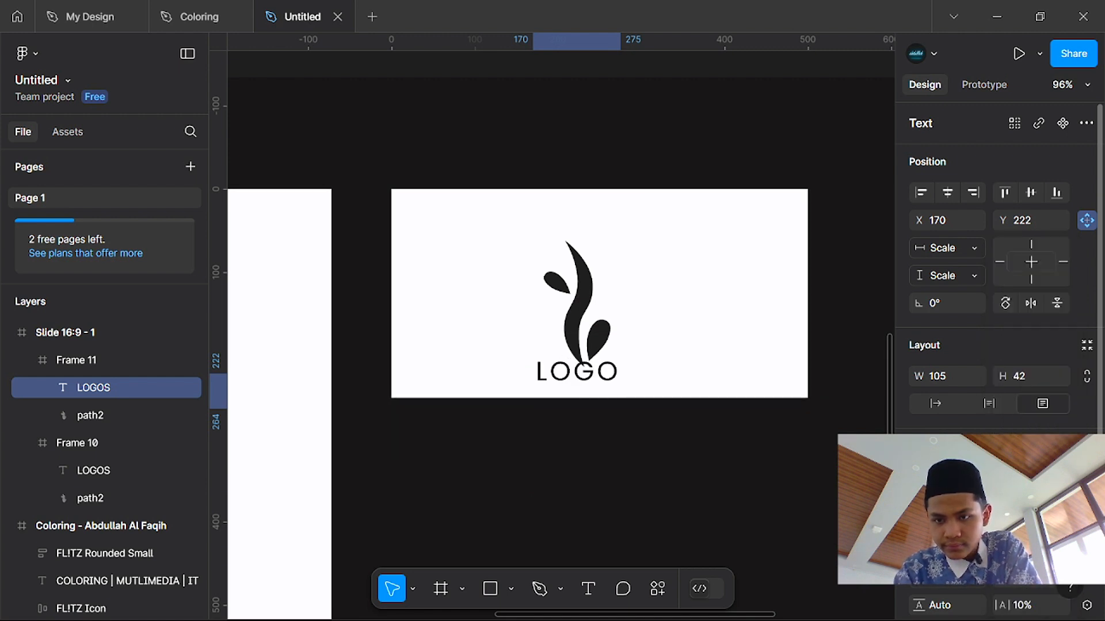
pyautogui.scroll(-1, 1033, 436)
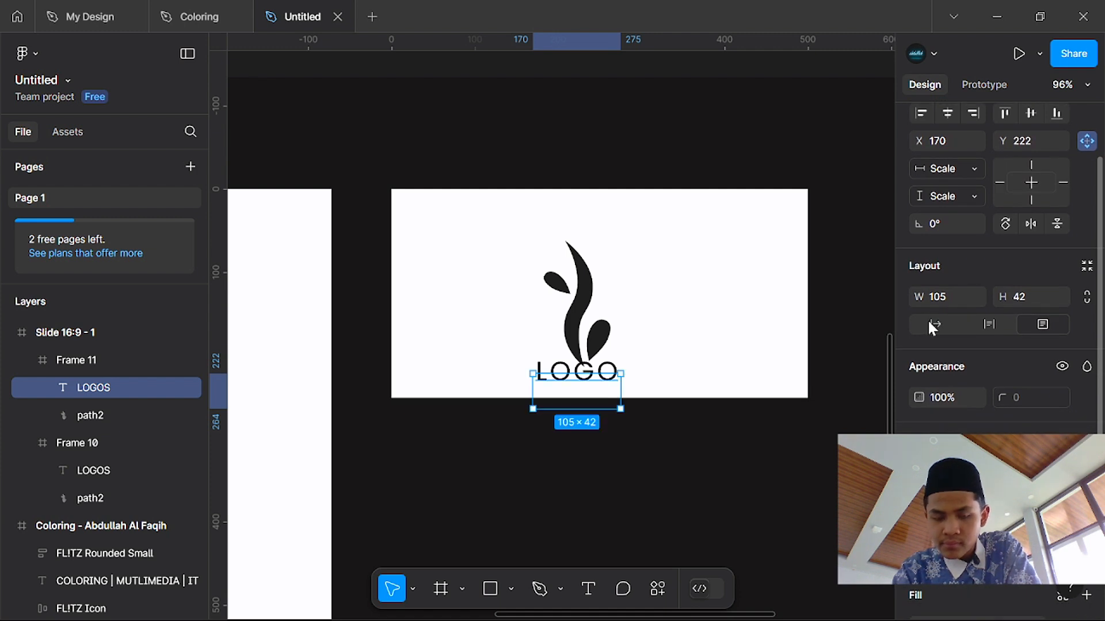
pyautogui.click(927, 320)
# Step: Place the LOGOS text beside the leaf at X 290, Y 102, and move the leaf symbol to X 164, Y 50
pyautogui.moveTo(566, 383); pyautogui.dragTo(673, 288)
pyautogui.click(601, 320)
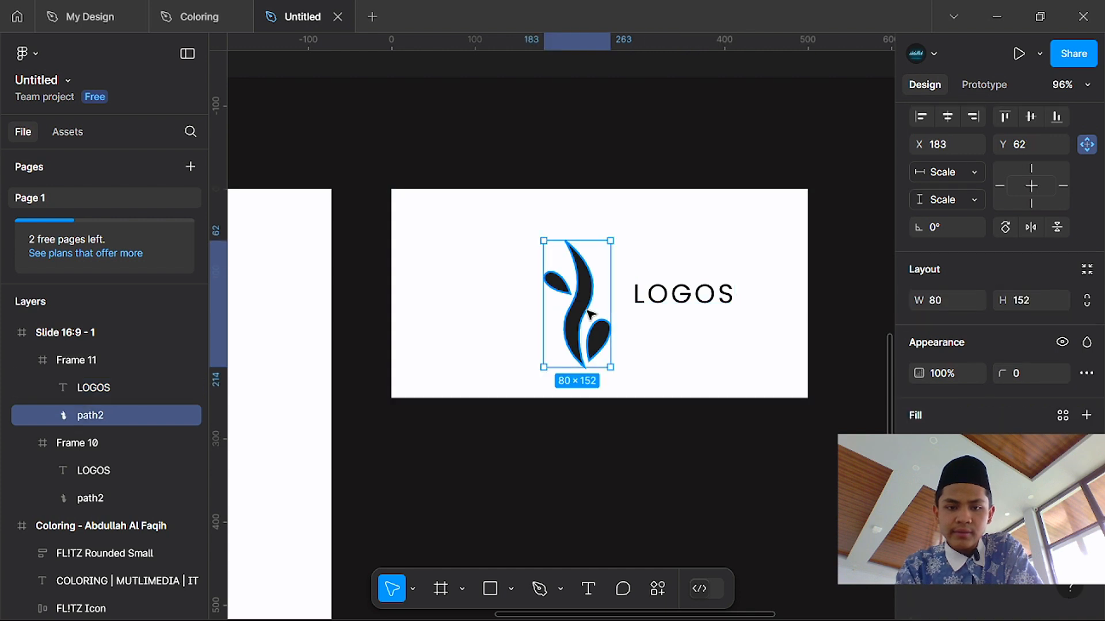
pyautogui.moveTo(569, 323); pyautogui.dragTo(554, 315)
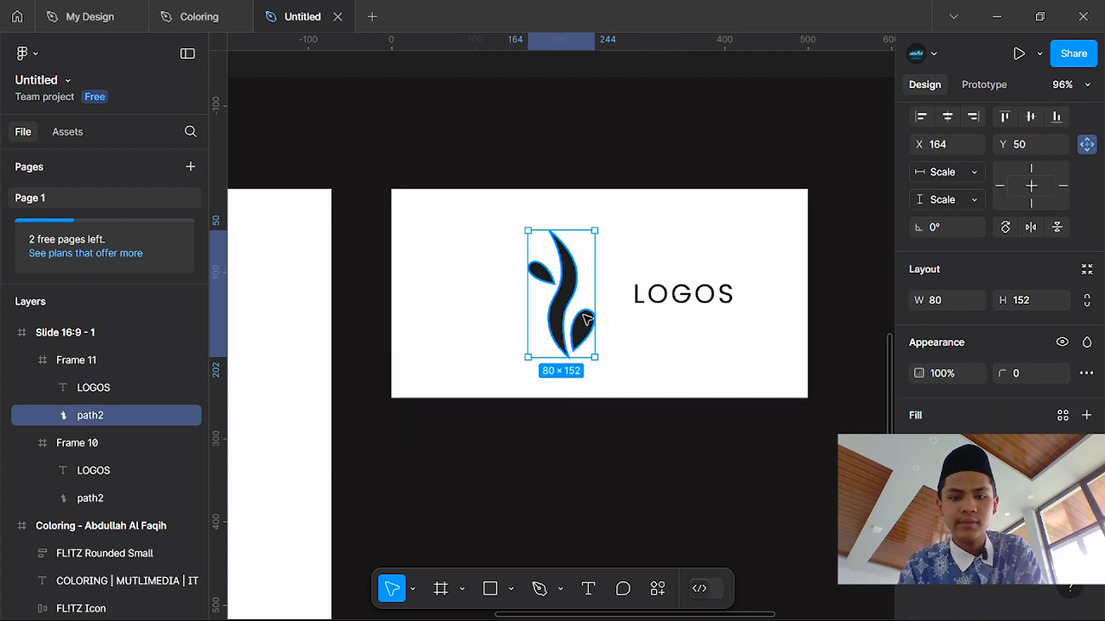
# Step: Examine the logo layout and background watermark on the reference board's horizontal FL!TZ card
pyautogui.scroll(-5, 587, 319)
pyautogui.scroll(2, 671, 338)
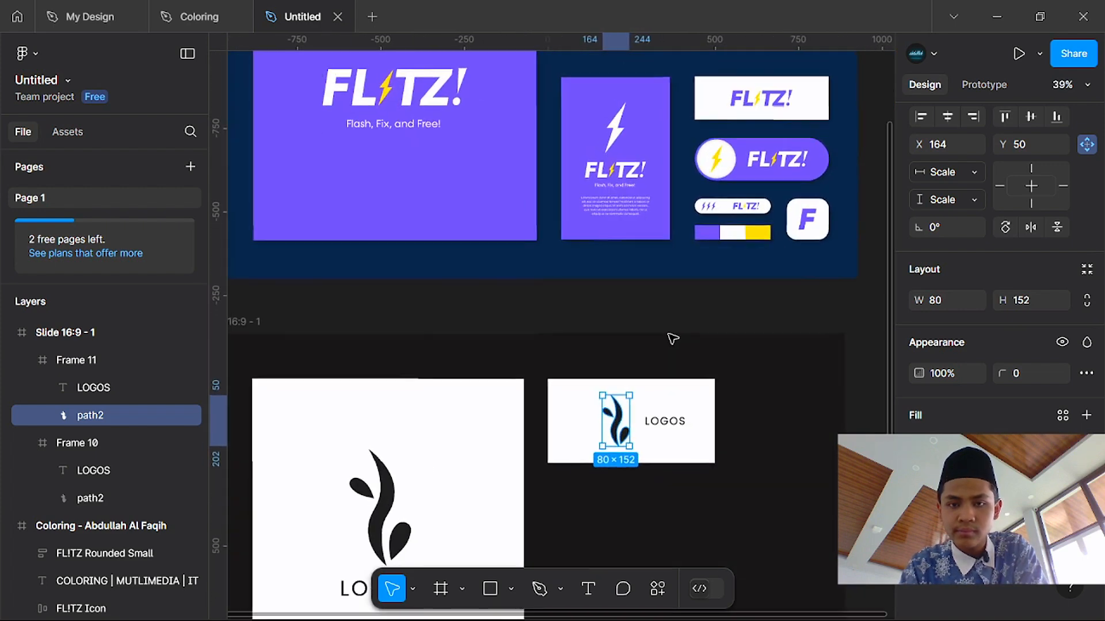
pyautogui.scroll(-3, 671, 338)
pyautogui.scroll(3, 651, 298)
pyautogui.scroll(5, 651, 299)
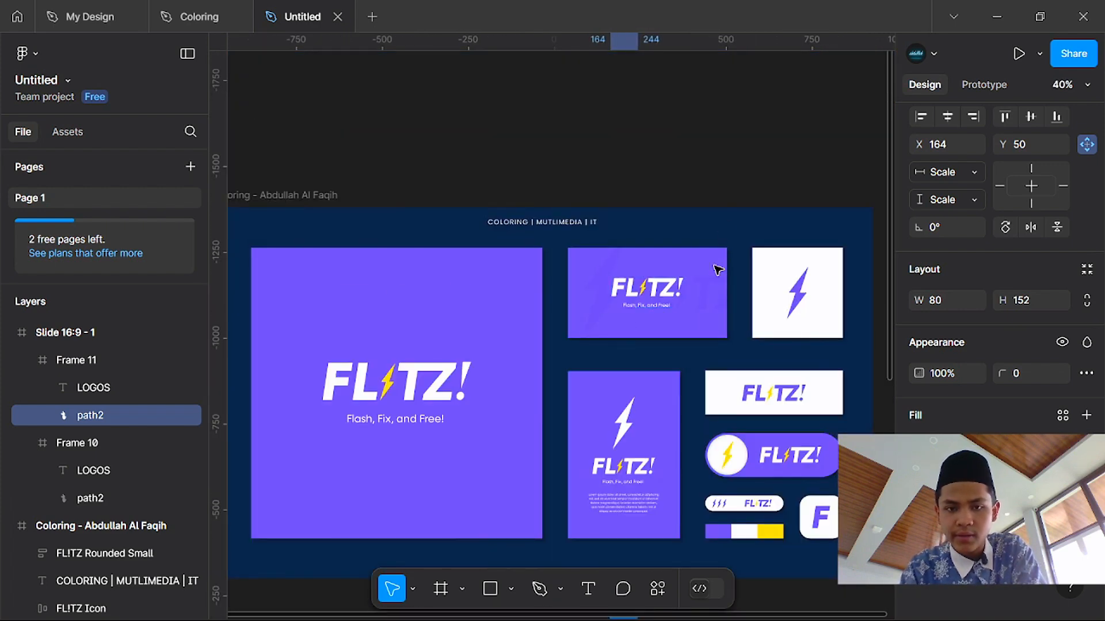
pyautogui.scroll(5, 717, 270)
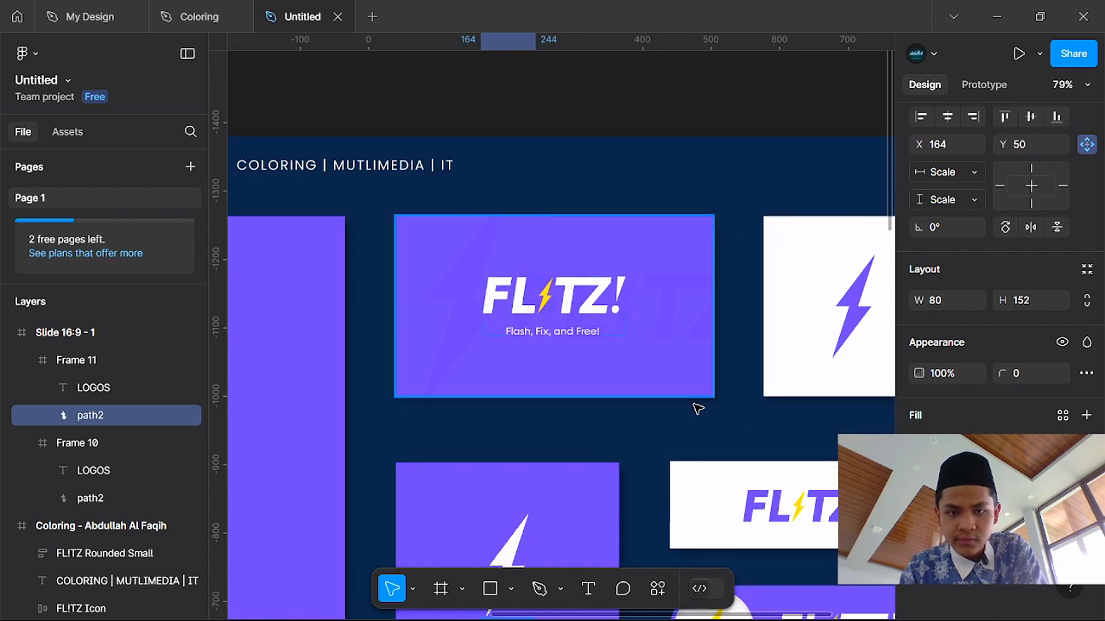
pyautogui.scroll(-10, 662, 408)
pyautogui.scroll(3, 636, 69)
# Step: Set the rectangular frame's LOGOS text to font size 40 and position it at X 287, Y 96
pyautogui.click(621, 91)
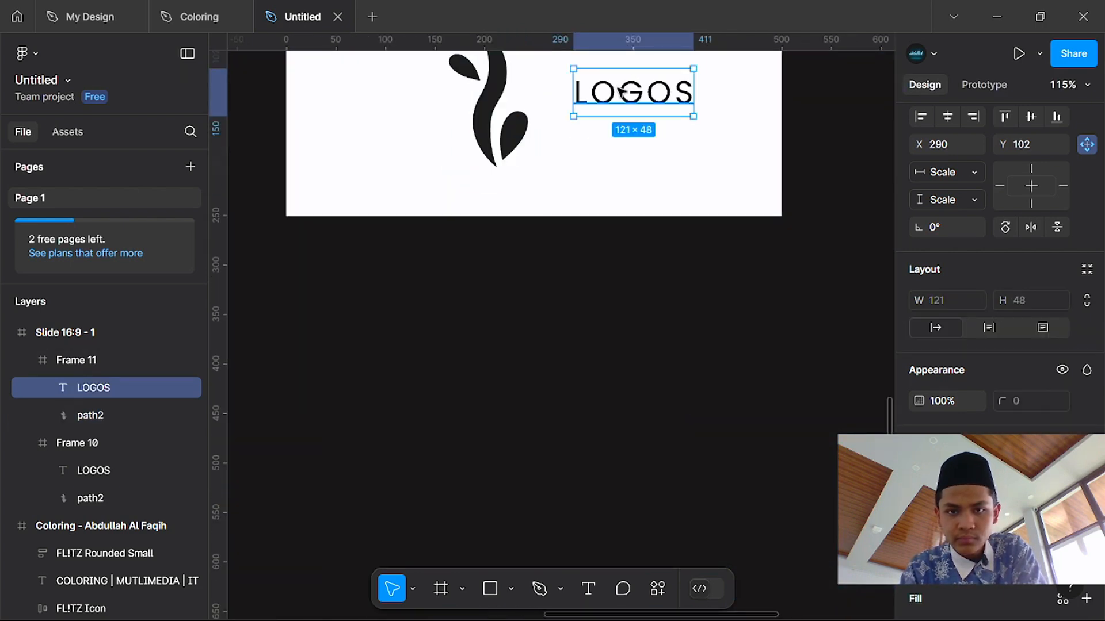
pyautogui.scroll(4, 629, 153)
pyautogui.click(1059, 495)
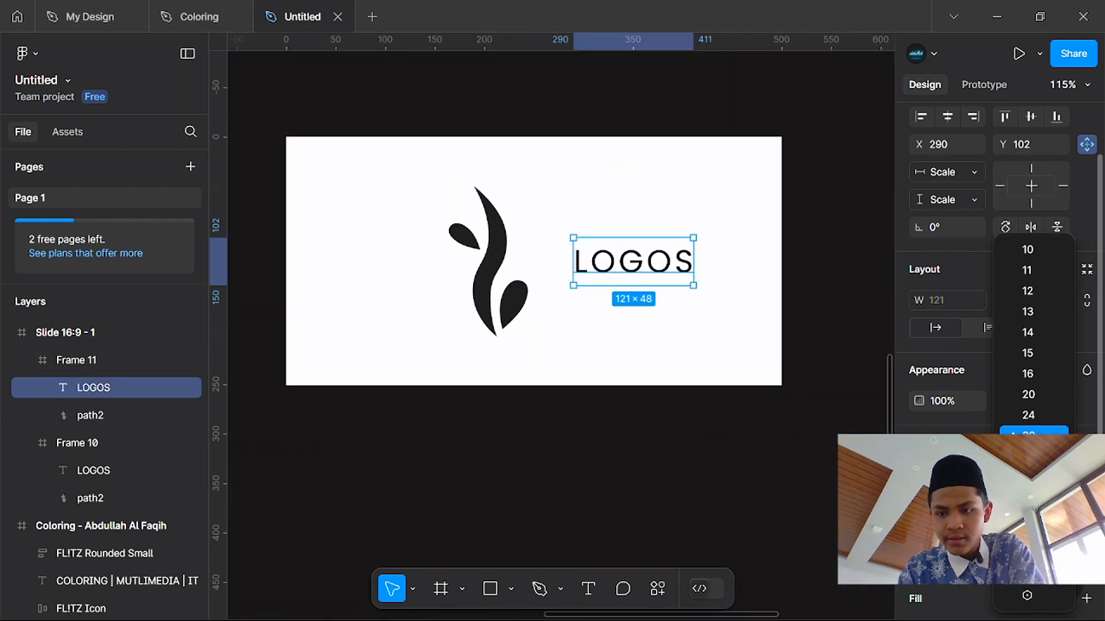
pyautogui.click(1030, 477)
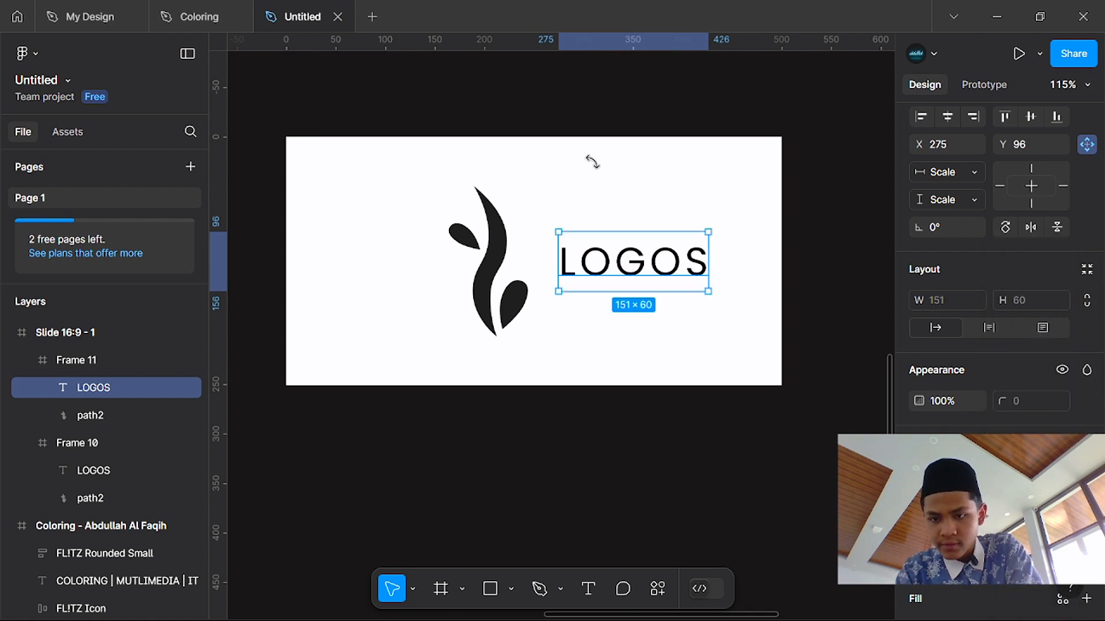
pyautogui.moveTo(588, 249); pyautogui.dragTo(614, 256)
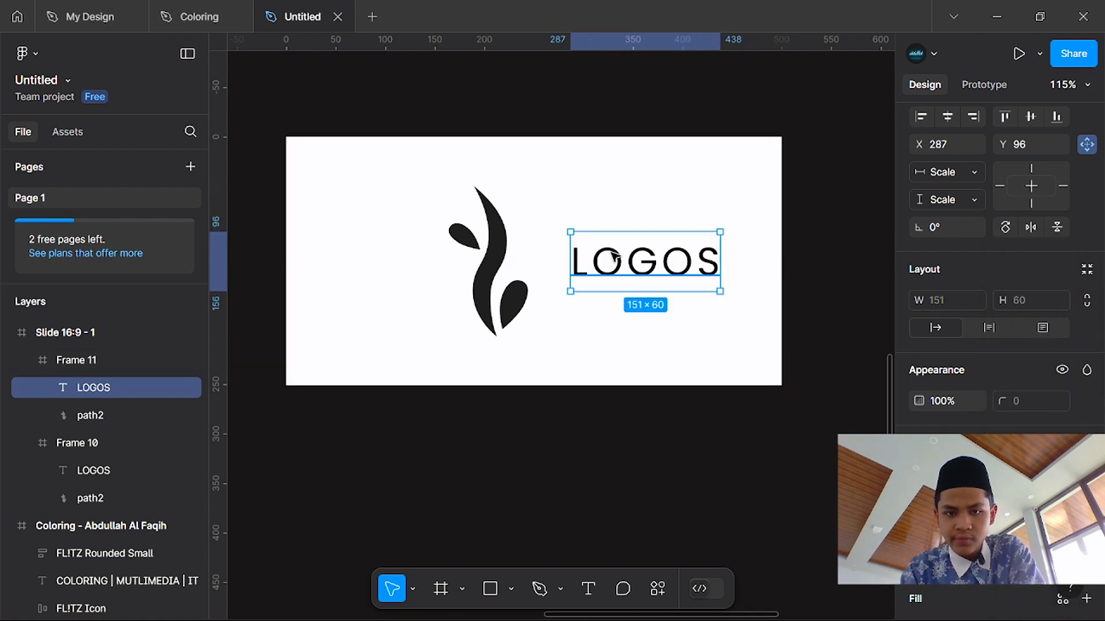
# Step: Duplicate the leaf symbol in the rectangular frame and enlarge the copy to 172 × 327, placed at X -26, Y -62
pyautogui.click(495, 258)
pyautogui.click(501, 262)
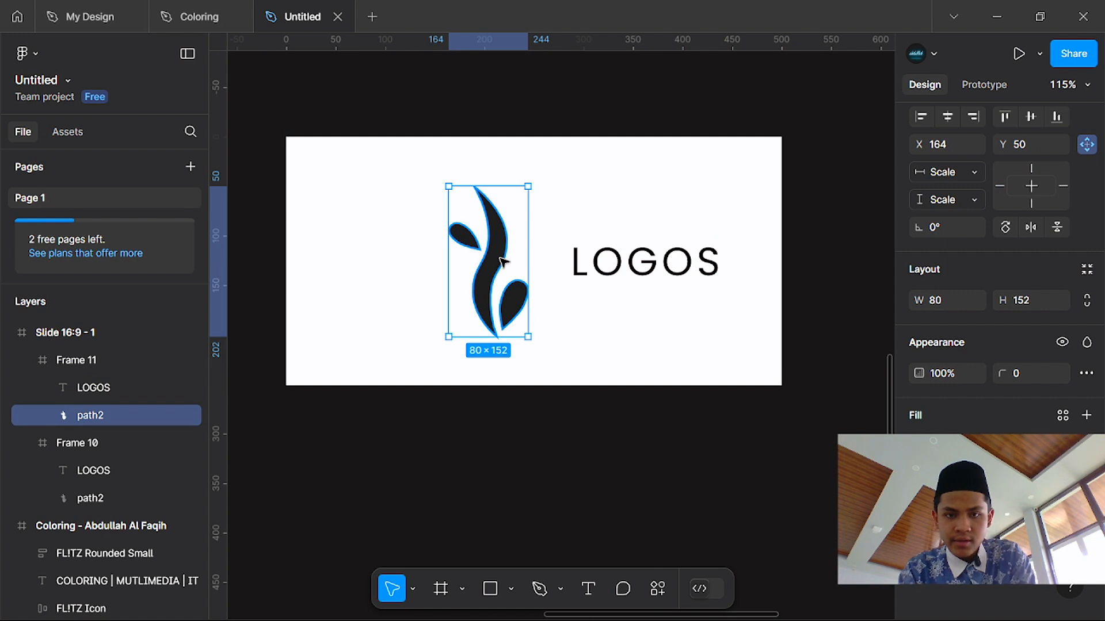
pyautogui.moveTo(629, 418); pyautogui.dragTo(638, 426)
pyautogui.hotkey('ctrl', 'z')
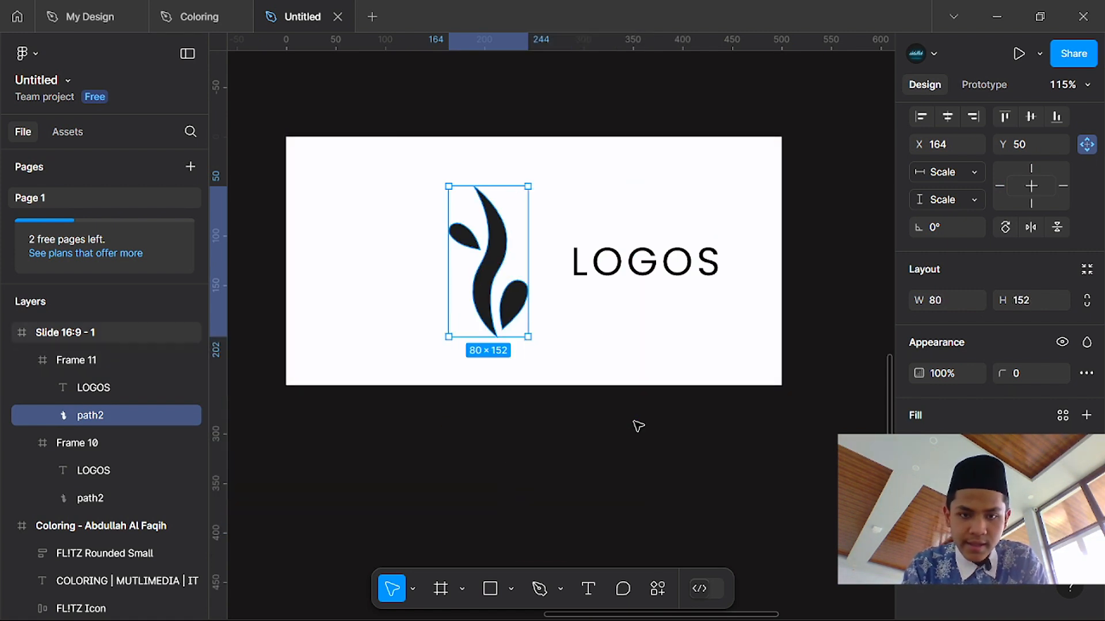
pyautogui.hotkey('ctrl', 'd')
pyautogui.moveTo(527, 335); pyautogui.dragTo(593, 416)
pyautogui.hotkey('ctrl', 'z')
pyautogui.moveTo(538, 382); pyautogui.dragTo(351, 272)
# Step: Change the fill colour of the enlarged leaf copy to F3F3F3 so it acts as a pale watermark
pyautogui.click(924, 442)
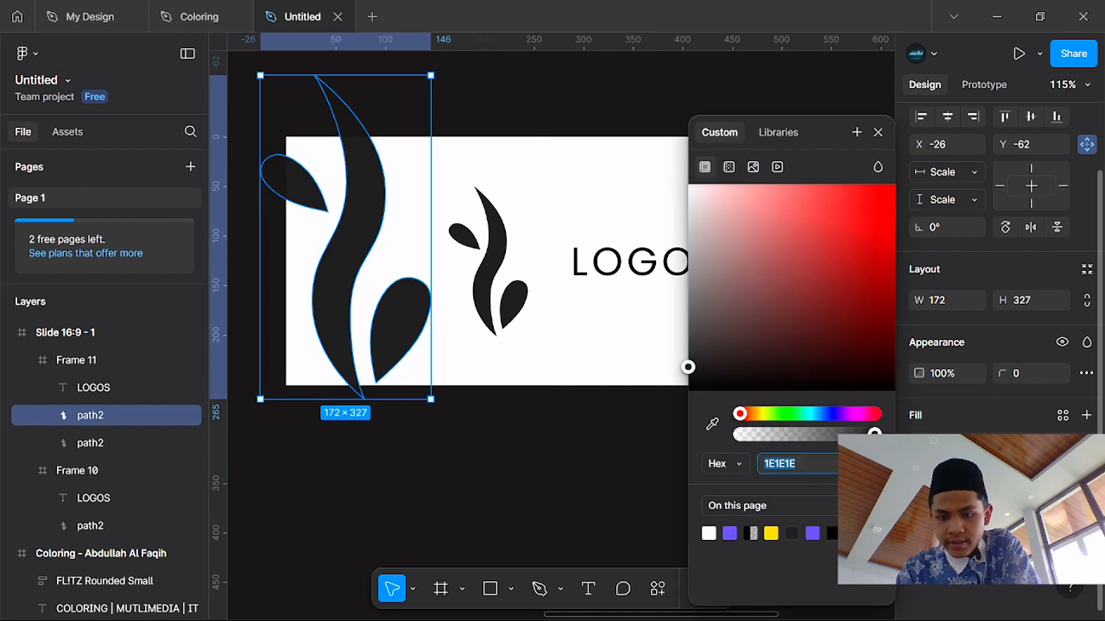
pyautogui.moveTo(709, 303); pyautogui.dragTo(651, 209)
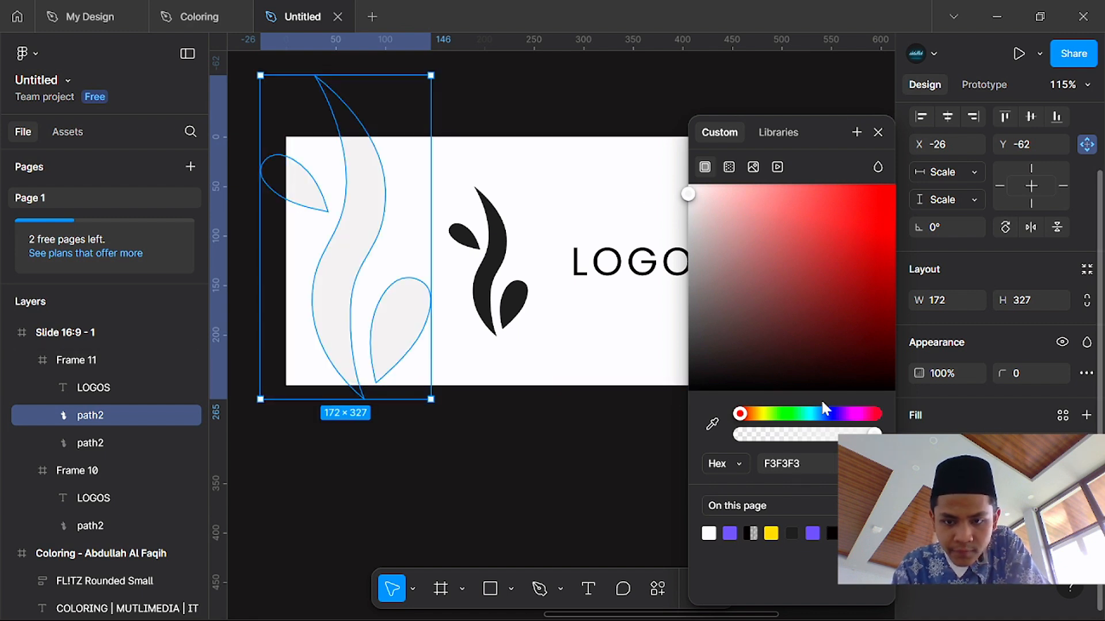
pyautogui.click(878, 132)
# Step: Duplicate the LOGOS text in the rectangular frame and place the copy below the original at X 309, Y 167
pyautogui.hscroll(-1, 572, 387)
pyautogui.scroll(-1, 572, 387)
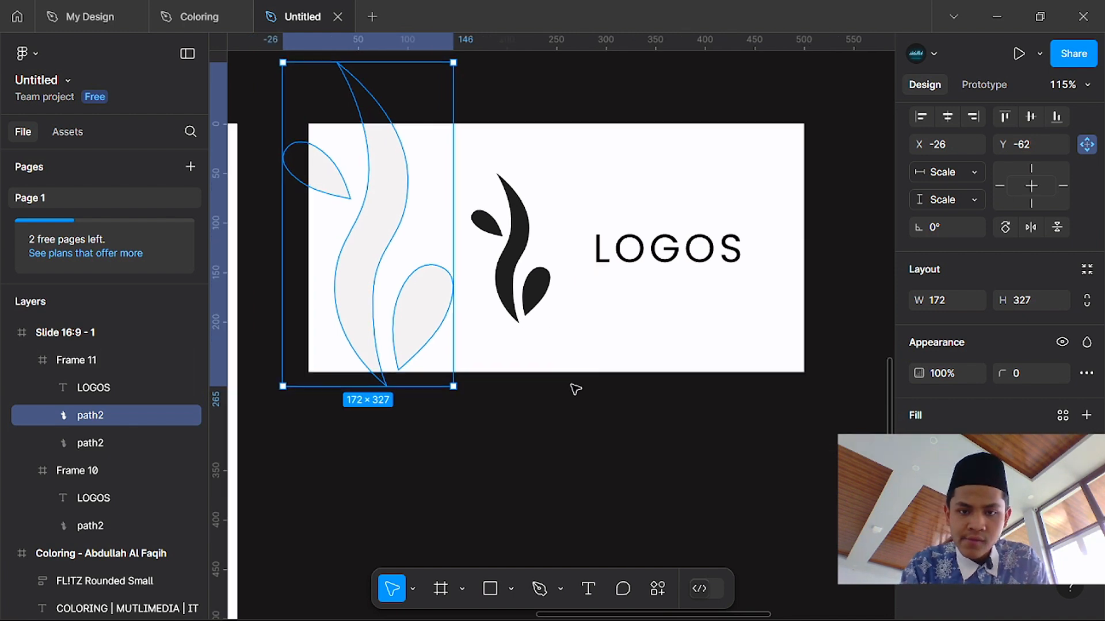
pyautogui.click(633, 273)
pyautogui.hotkey('ctrl', 'd')
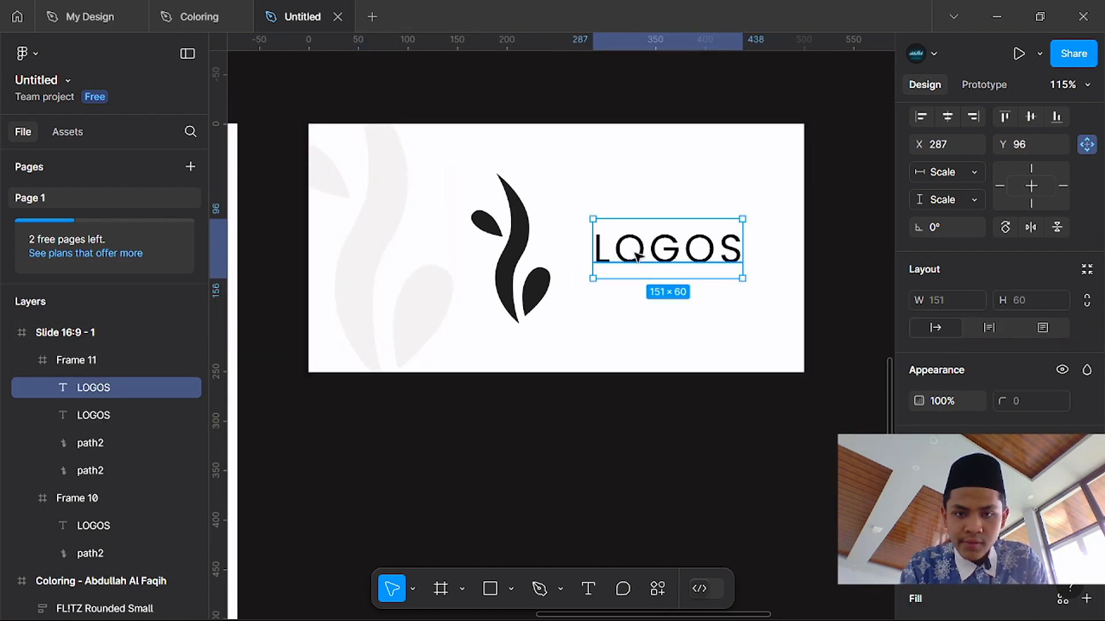
pyautogui.moveTo(636, 257); pyautogui.dragTo(659, 327)
# Step: Set the fill colour of the duplicated LOGOS text to F3F3F3
pyautogui.scroll(-2, 978, 489)
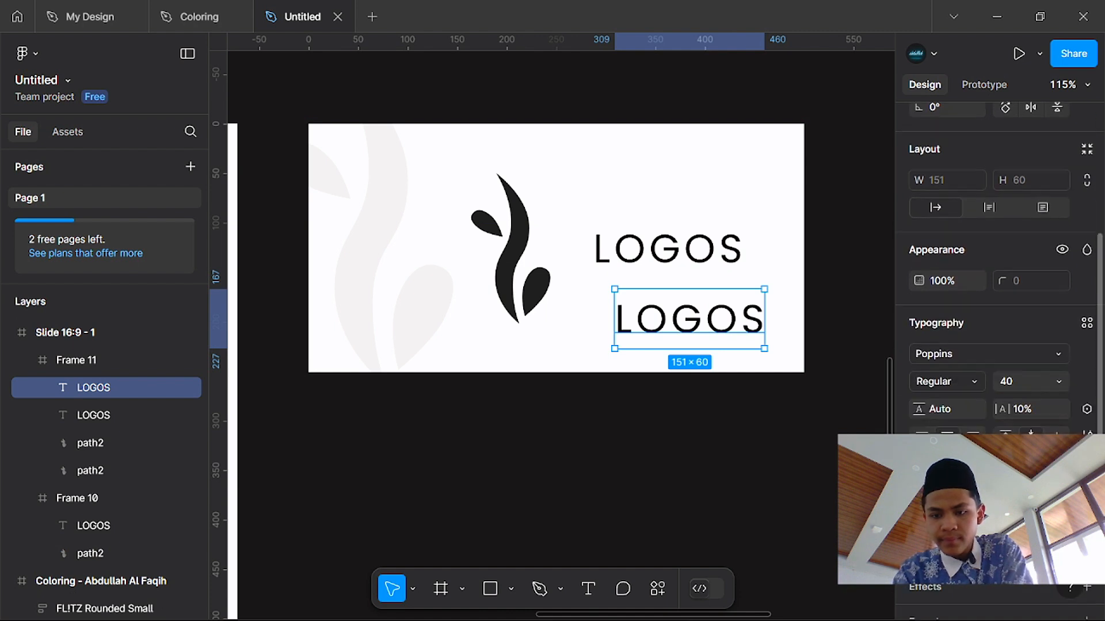
pyautogui.click(923, 507)
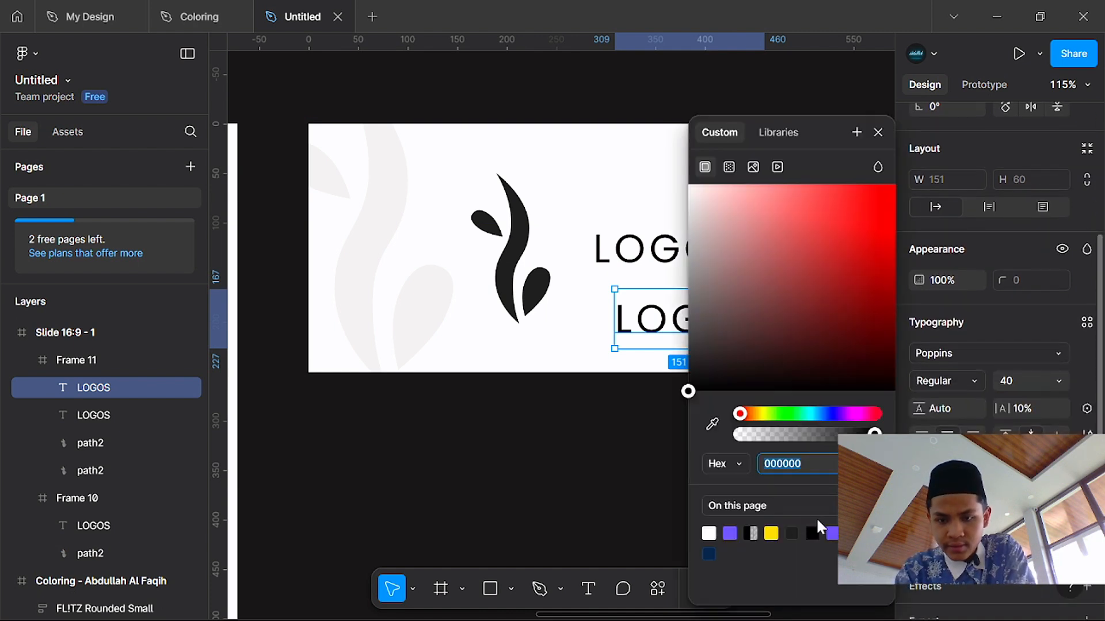
pyautogui.write('F3F3F3')
pyautogui.press('Return')
pyautogui.click(877, 137)
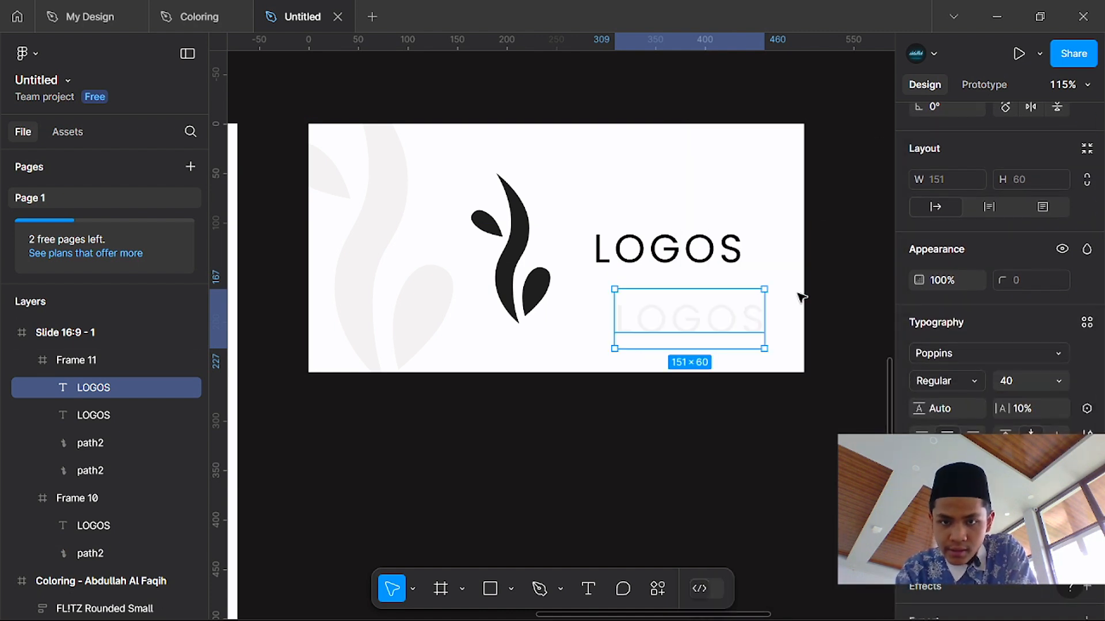
# Step: Convert the pale LOGOS copy to vector outlines and enlarge it proportionally to about 419 × 82
pyautogui.hscroll(2, 771, 386)
pyautogui.hotkey('ctrl', 'shift', 'o')
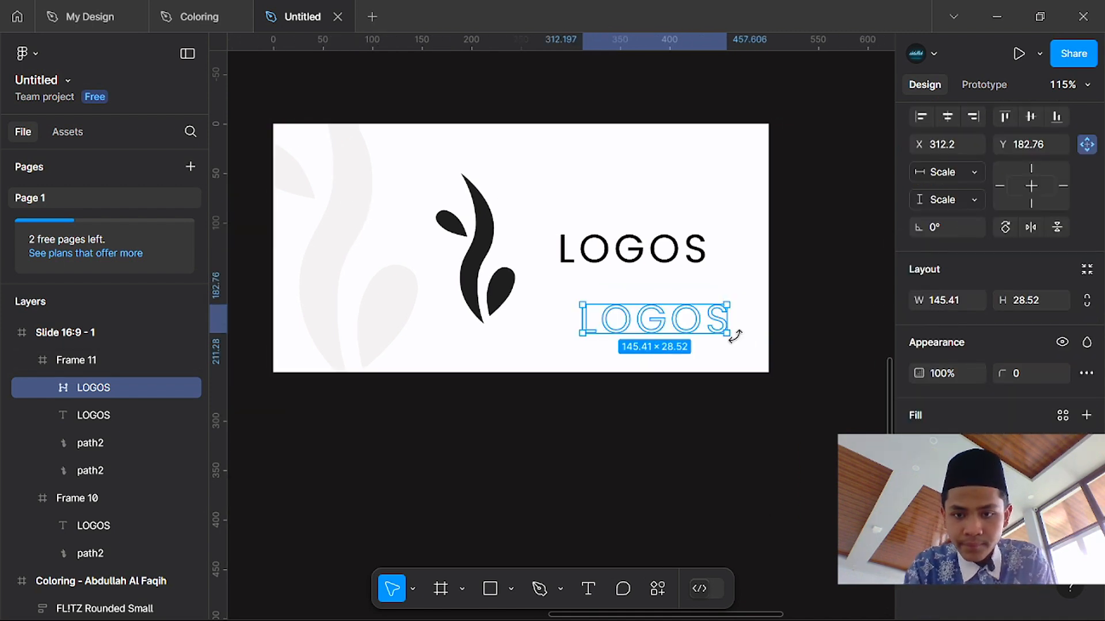
pyautogui.moveTo(726, 331); pyautogui.dragTo(1008, 386)
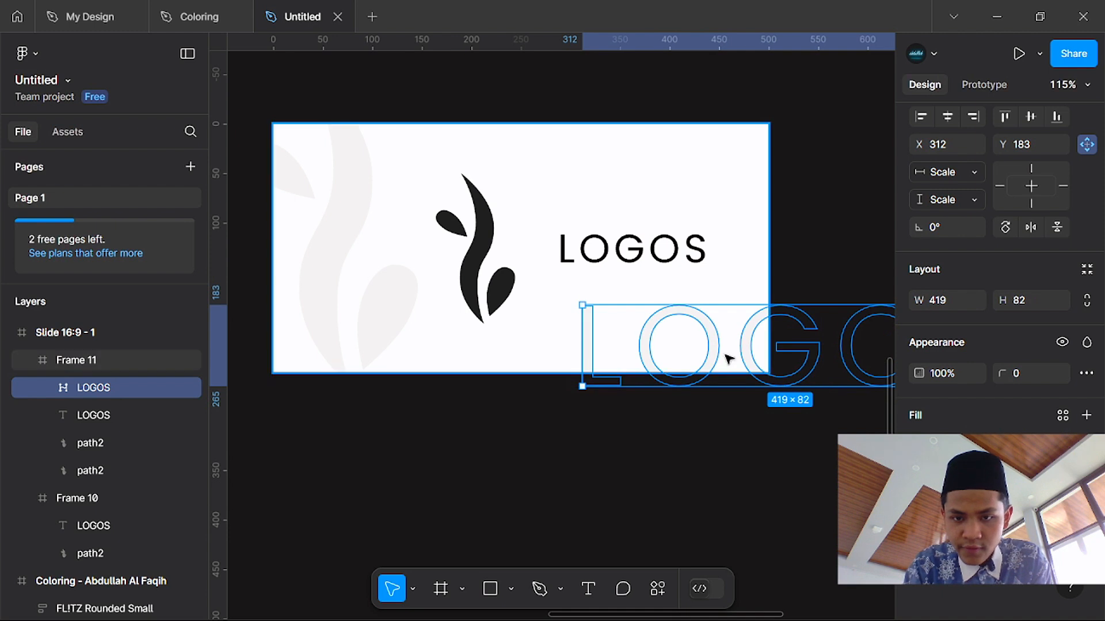
# Step: Move the enlarged pale LOGOS outline over the black LOGOS text, to X 217, Y 85
pyautogui.moveTo(720, 357); pyautogui.dragTo(625, 262)
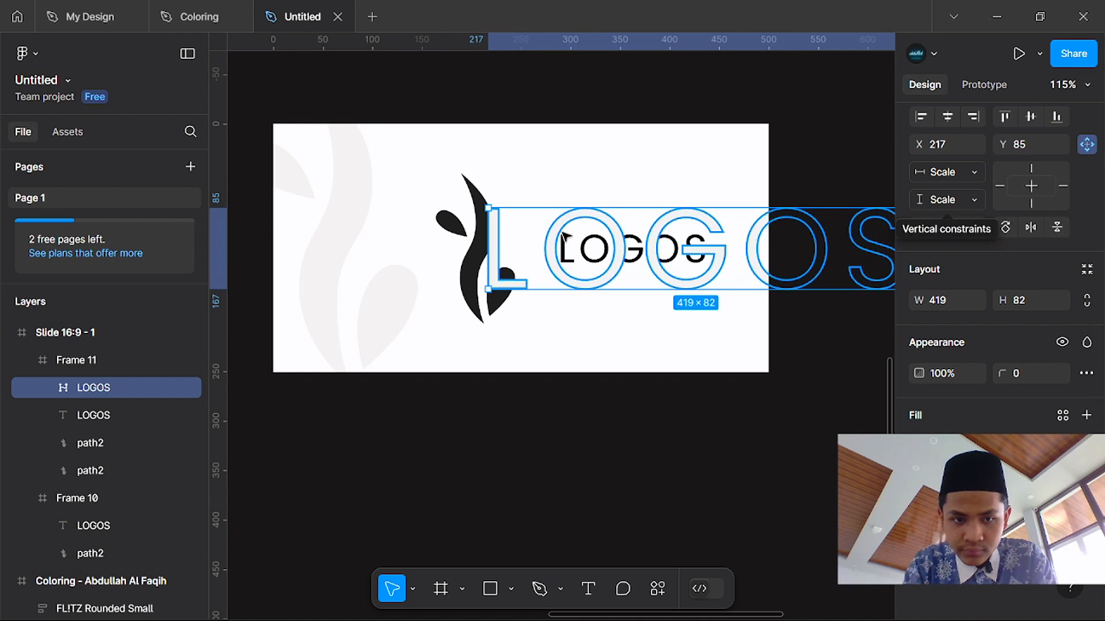
pyautogui.doubleClick(638, 289)
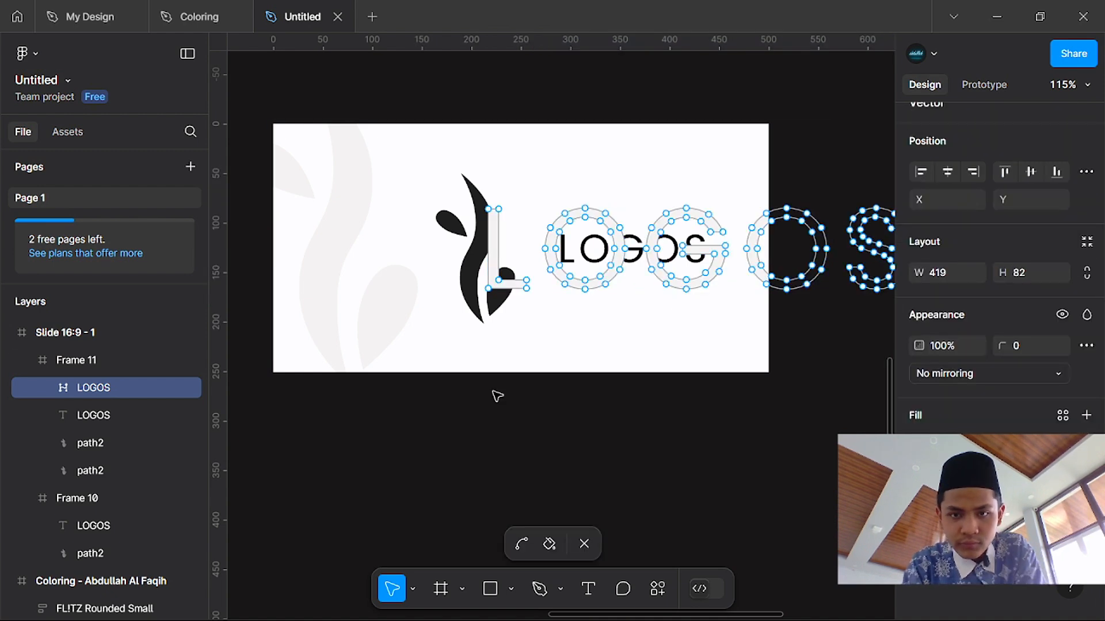
pyautogui.press('Escape')
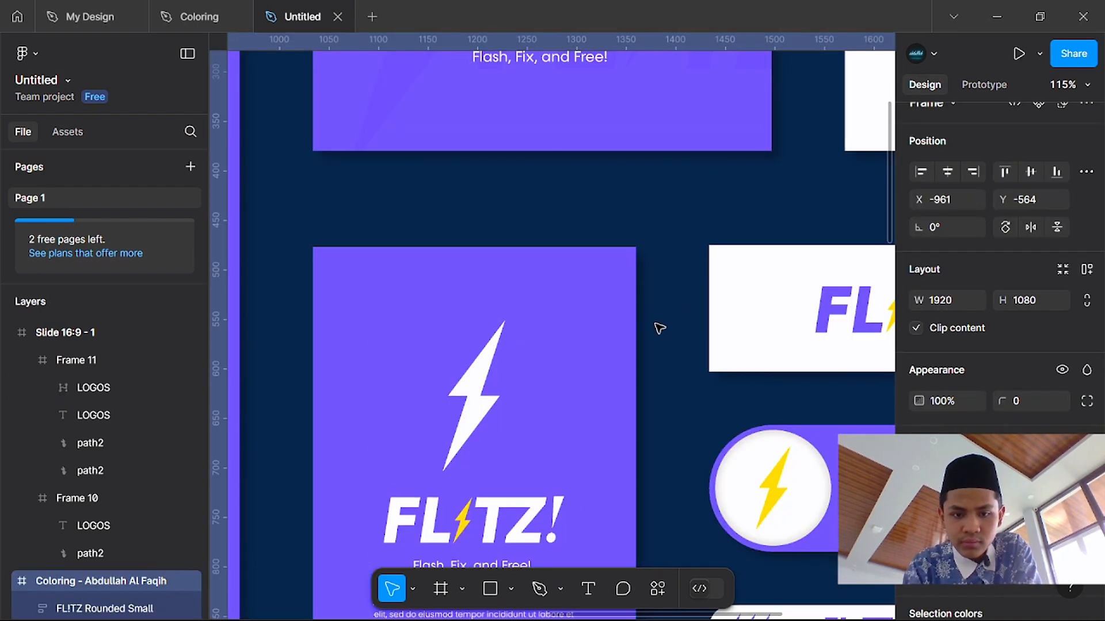
# Step: Send the pale LOGOS outline to the back of the rectangular card, behind the black LOGOS text and both leaves
pyautogui.scroll(-10, 659, 328)
pyautogui.click(723, 425)
pyautogui.scroll(4, 626, 404)
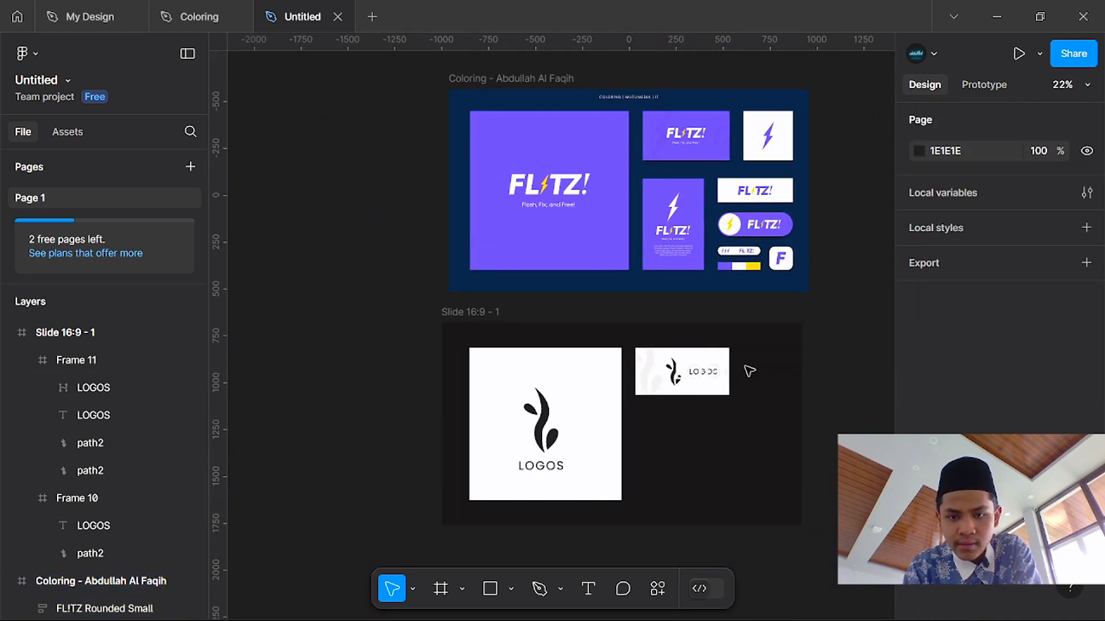
pyautogui.scroll(10, 750, 371)
pyautogui.click(541, 430)
pyautogui.click(544, 431)
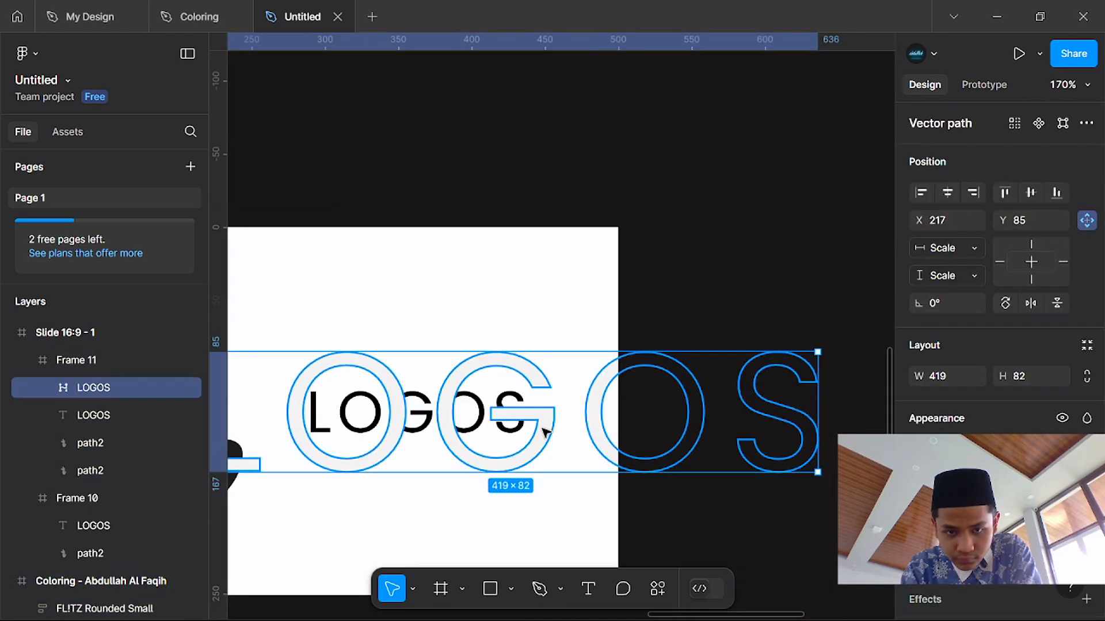
pyautogui.hscroll(-5, 464, 533)
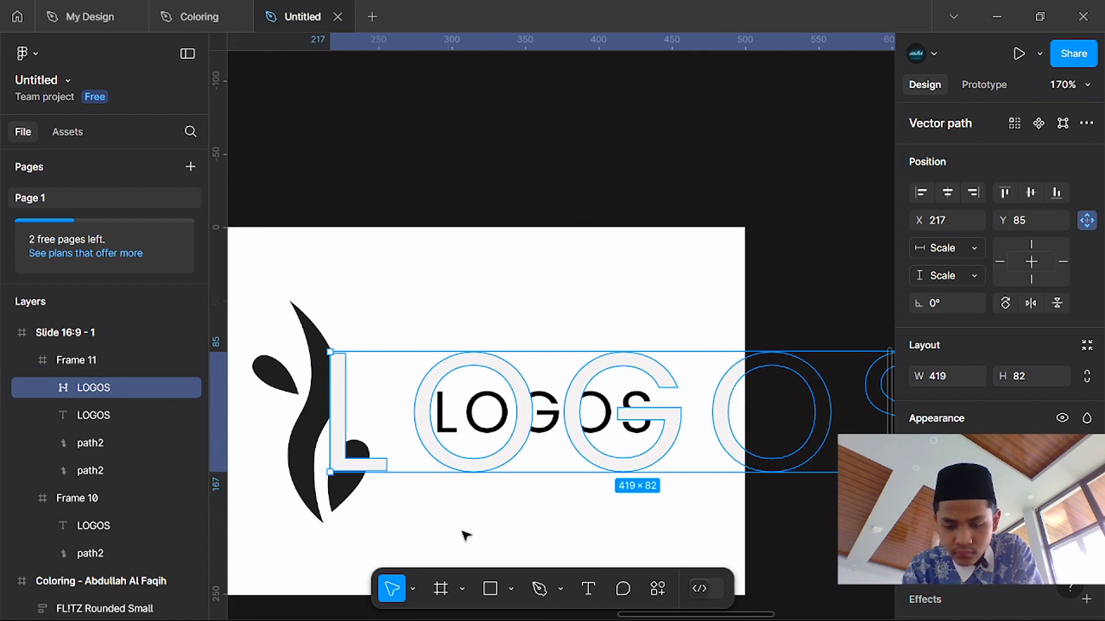
pyautogui.press('[')
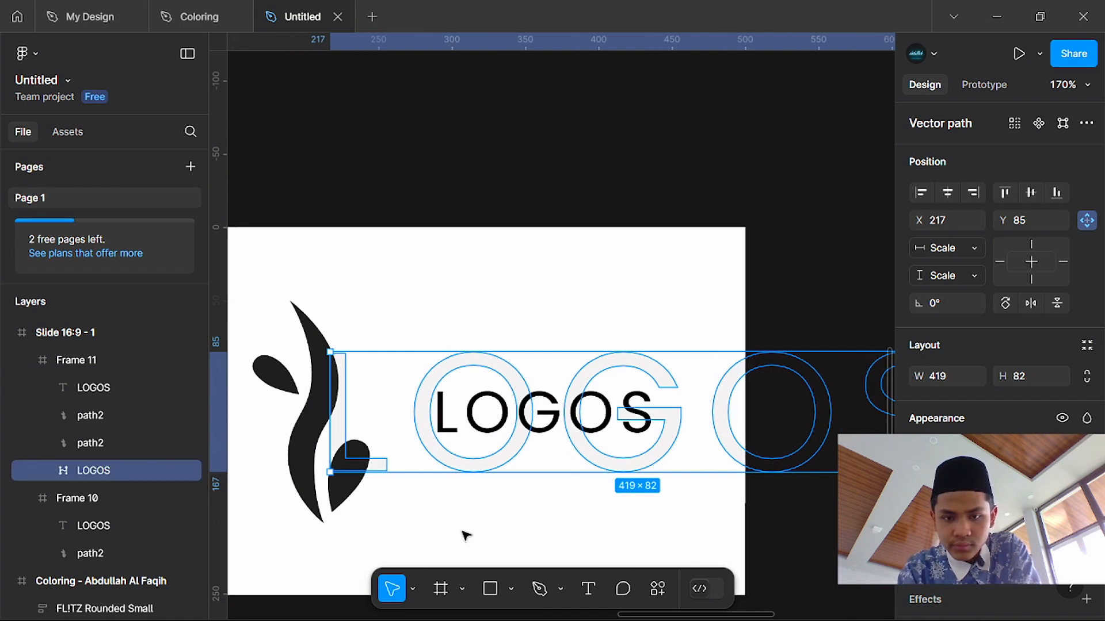
# Step: Check the watermarked rectangular card on the slide against the FL!TZ reference board
pyautogui.scroll(-3, 471, 553)
pyautogui.click(655, 244)
pyautogui.scroll(-8, 598, 359)
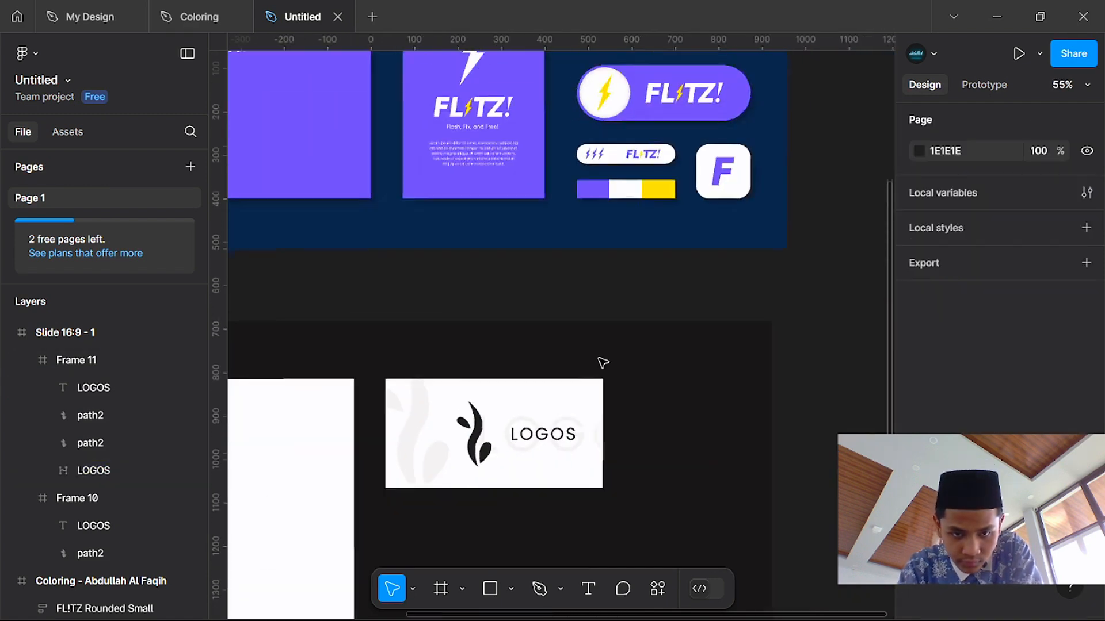
pyautogui.click(574, 385)
pyautogui.scroll(2, 655, 420)
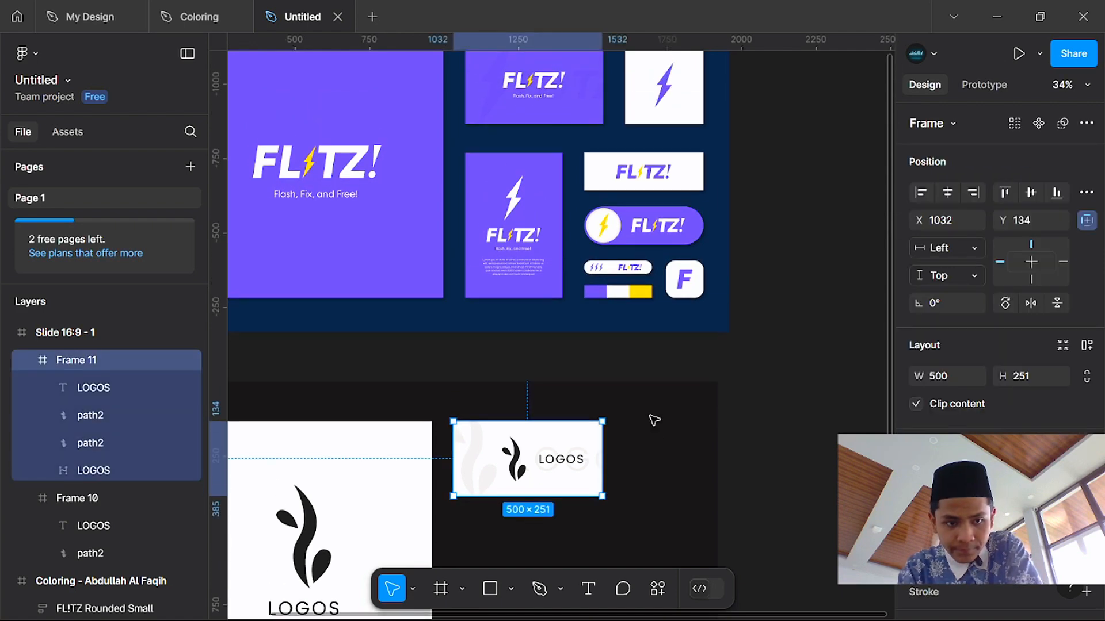
pyautogui.scroll(-5, 734, 515)
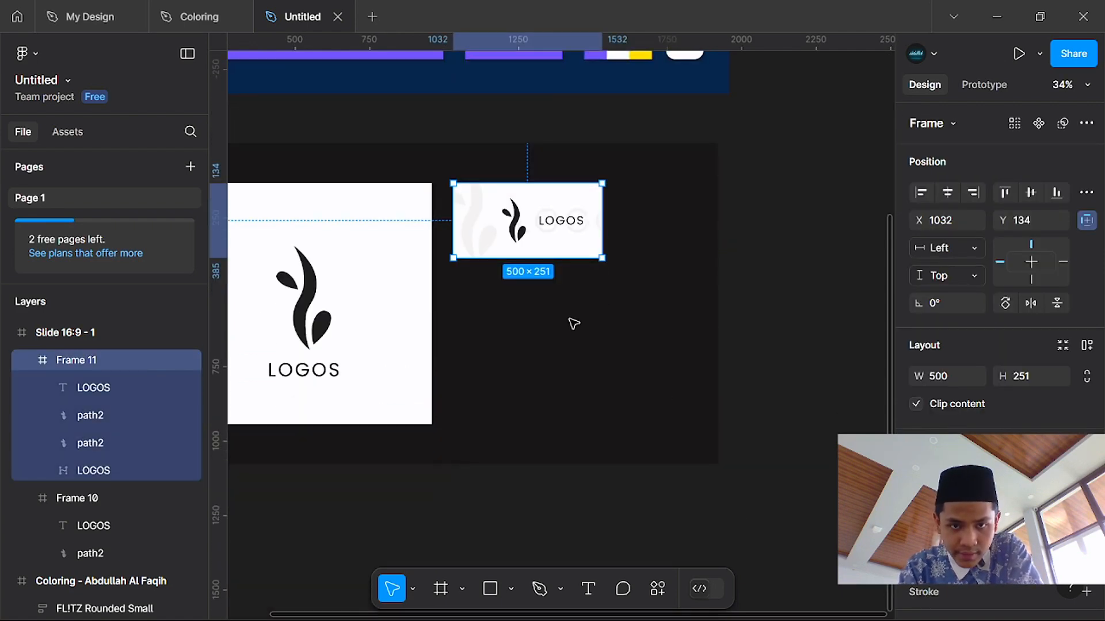
pyautogui.click(654, 336)
pyautogui.scroll(3, 654, 336)
pyautogui.scroll(4, 439, 291)
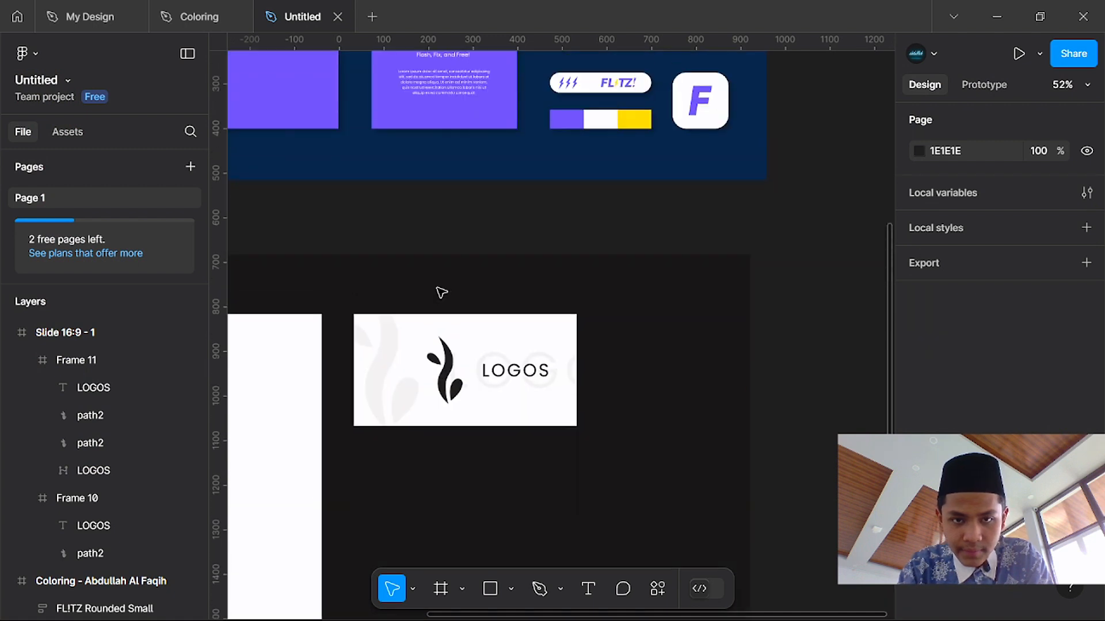
# Step: Examine the layout and dimensions of the purple portrait FL!TZ A4 card on the reference board
pyautogui.scroll(5, 490, 422)
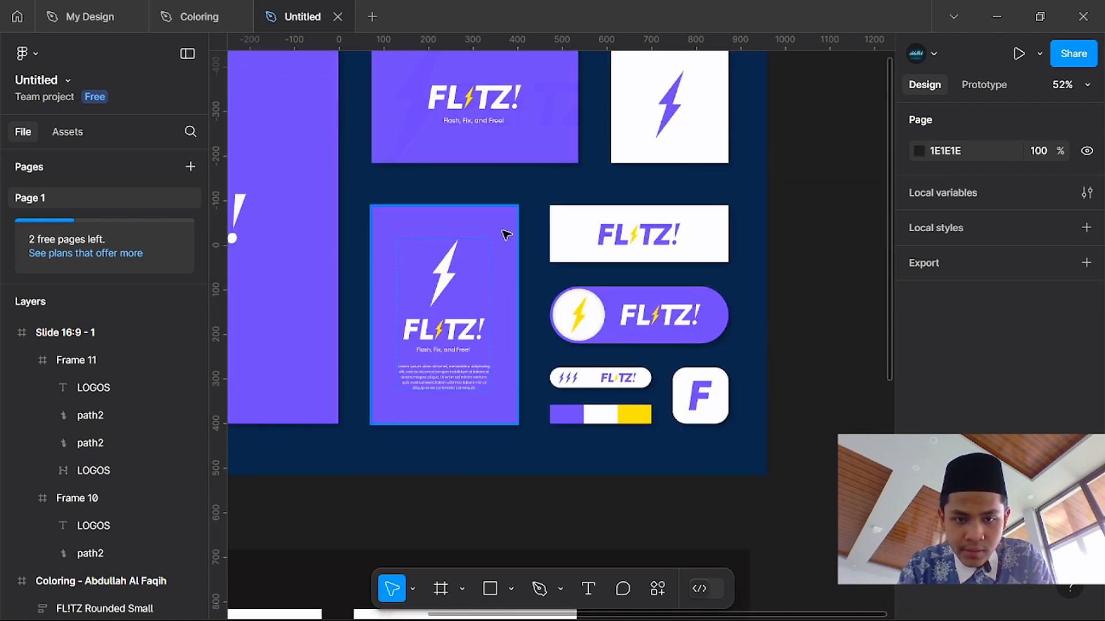
pyautogui.scroll(1, 460, 292)
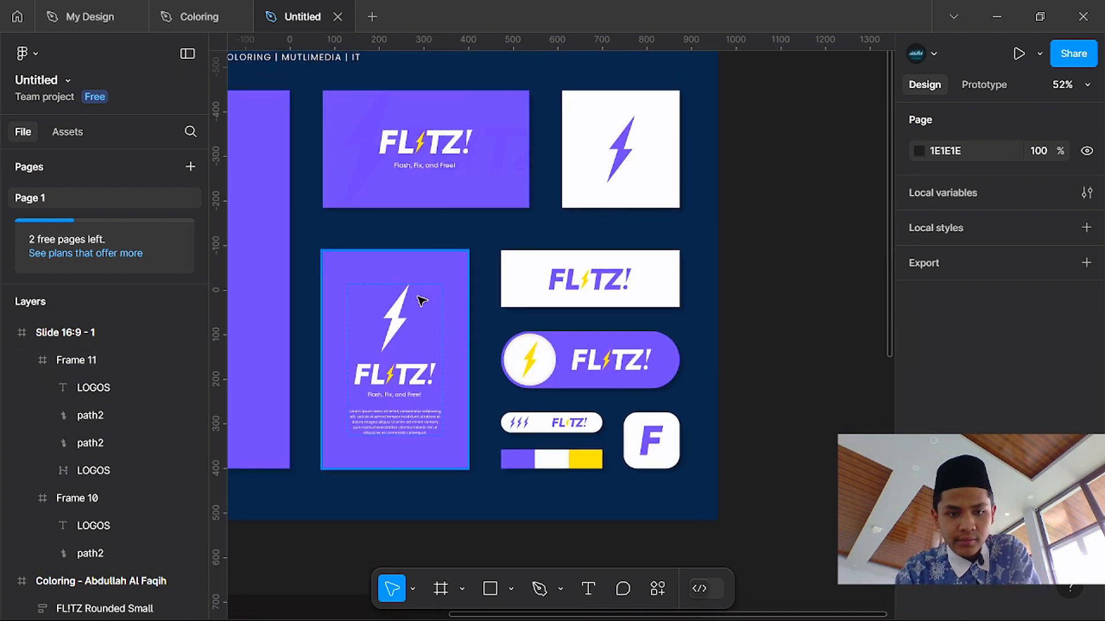
pyautogui.scroll(-2, 402, 308)
pyautogui.scroll(4, 406, 219)
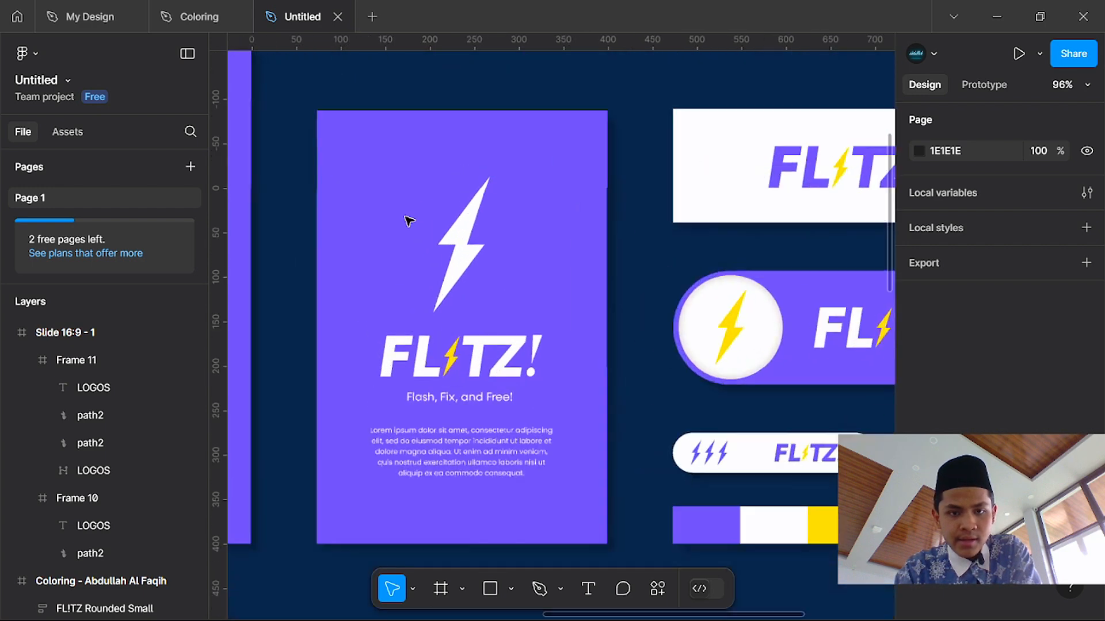
pyautogui.click(479, 370)
pyautogui.scroll(-5, 481, 467)
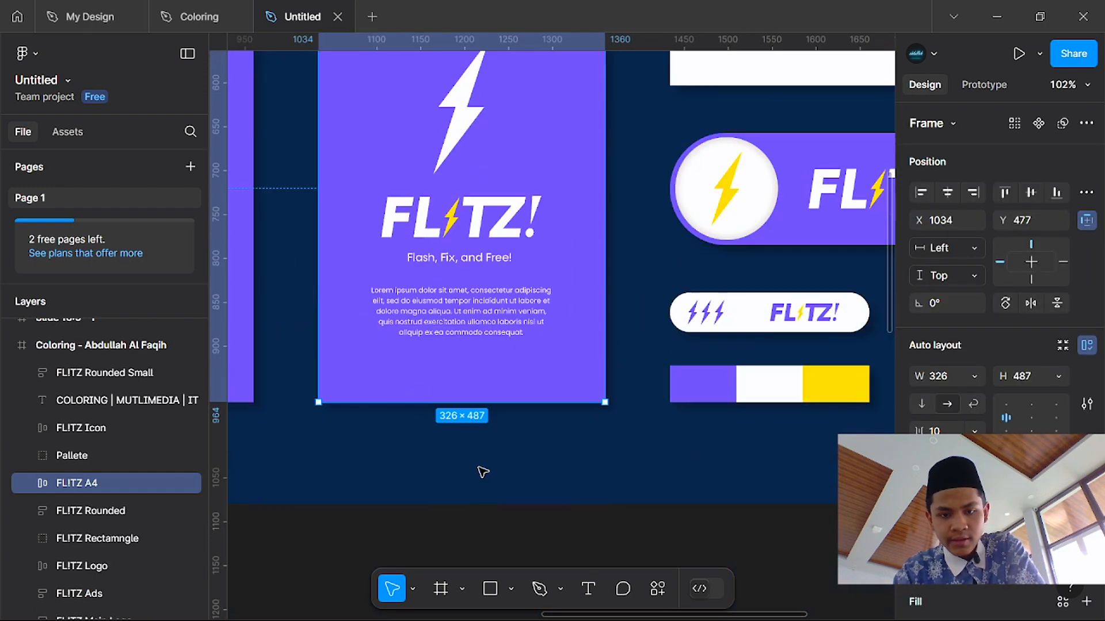
pyautogui.scroll(-5, 518, 512)
pyautogui.scroll(-5, 528, 520)
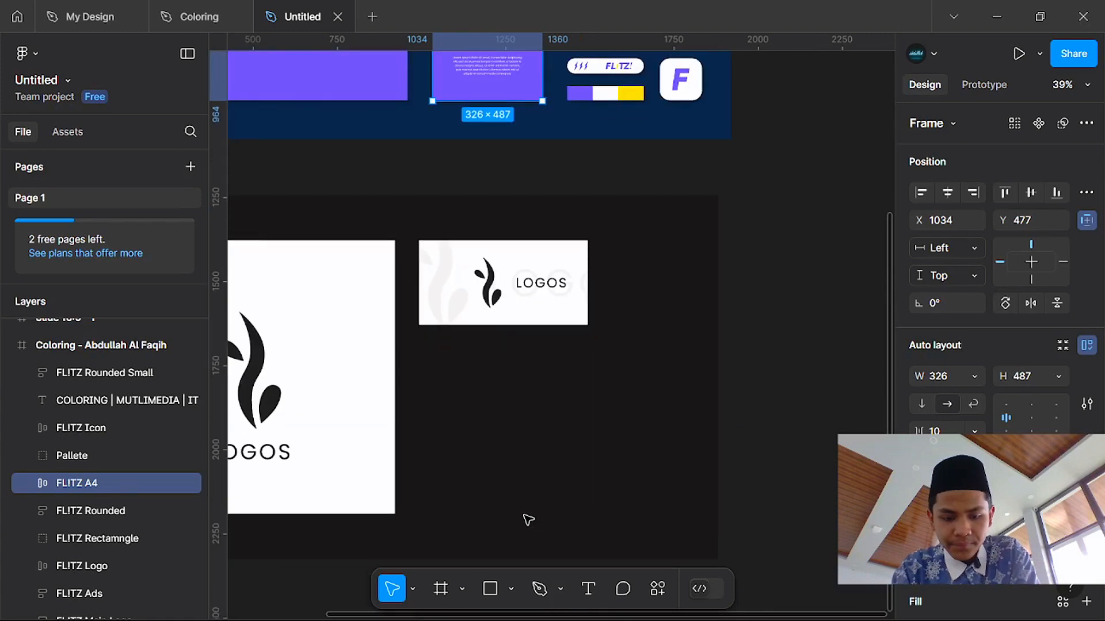
pyautogui.press('f')
pyautogui.click(806, 313)
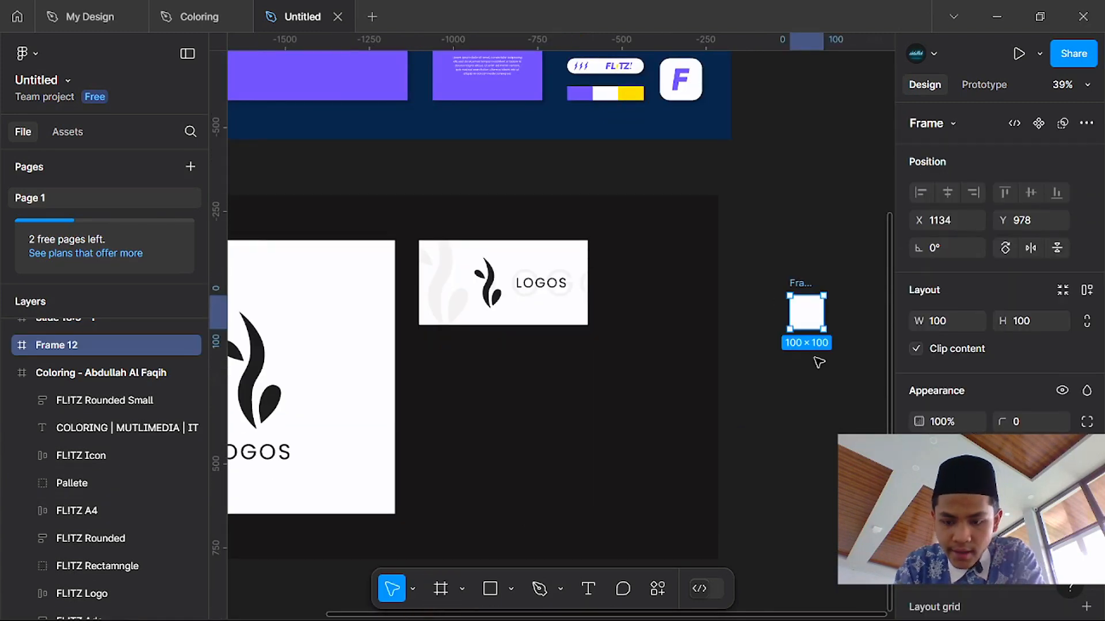
pyautogui.press('Delete')
# Step: Create a portrait frame of about 350 × 487 below the rectangular card, at X 1045, Y 459
pyautogui.press('f')
pyautogui.moveTo(423, 350); pyautogui.dragTo(546, 522)
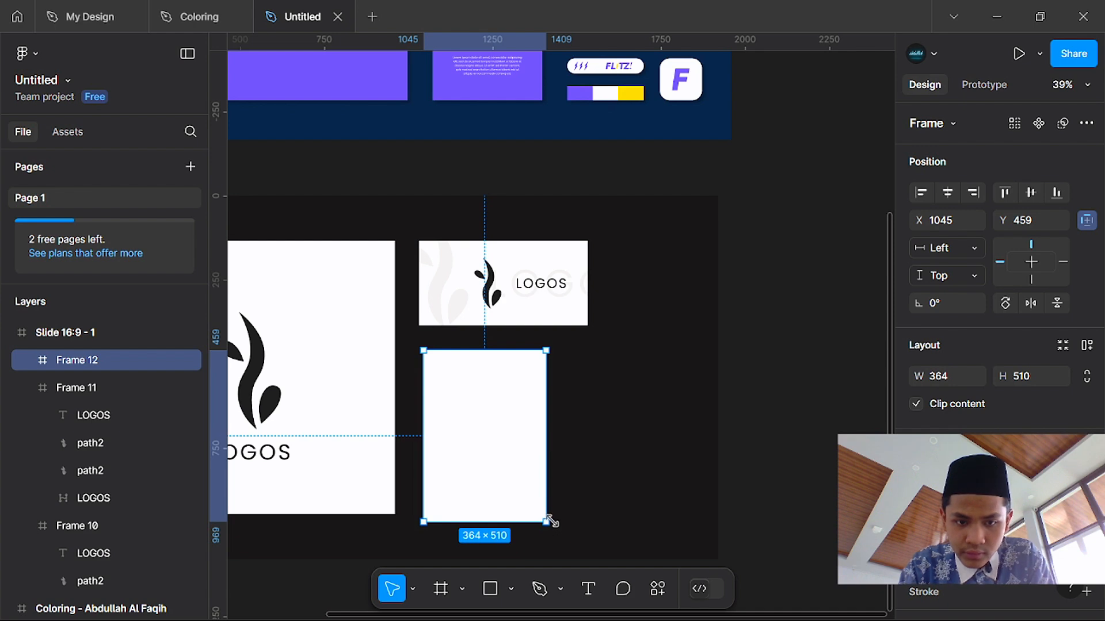
pyautogui.moveTo(551, 521); pyautogui.dragTo(541, 511)
pyautogui.scroll(5, 553, 448)
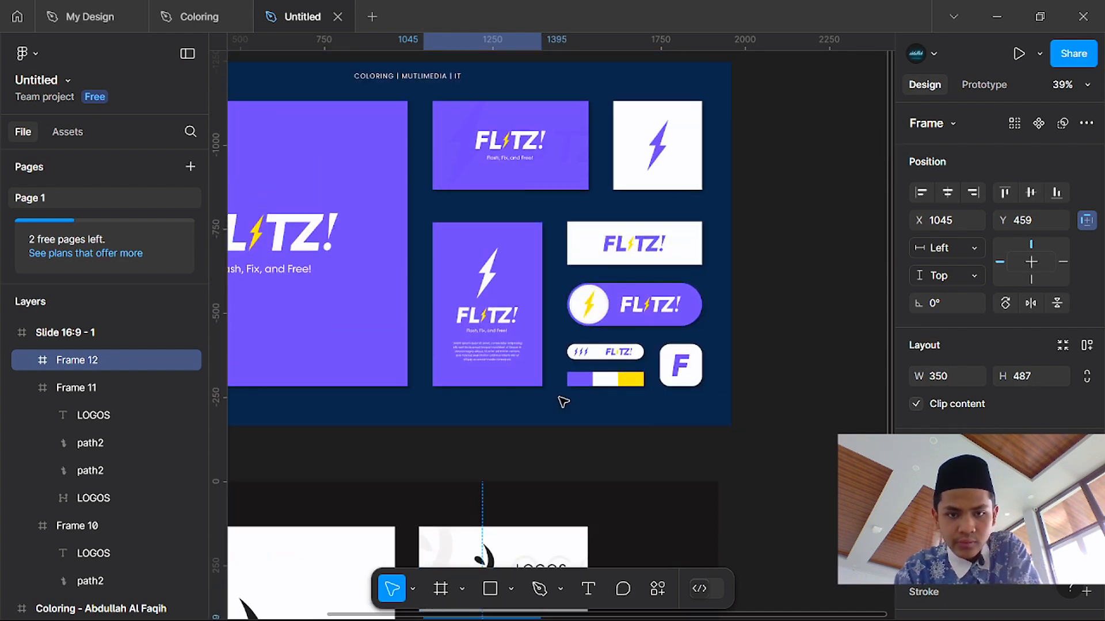
pyautogui.scroll(-5, 563, 399)
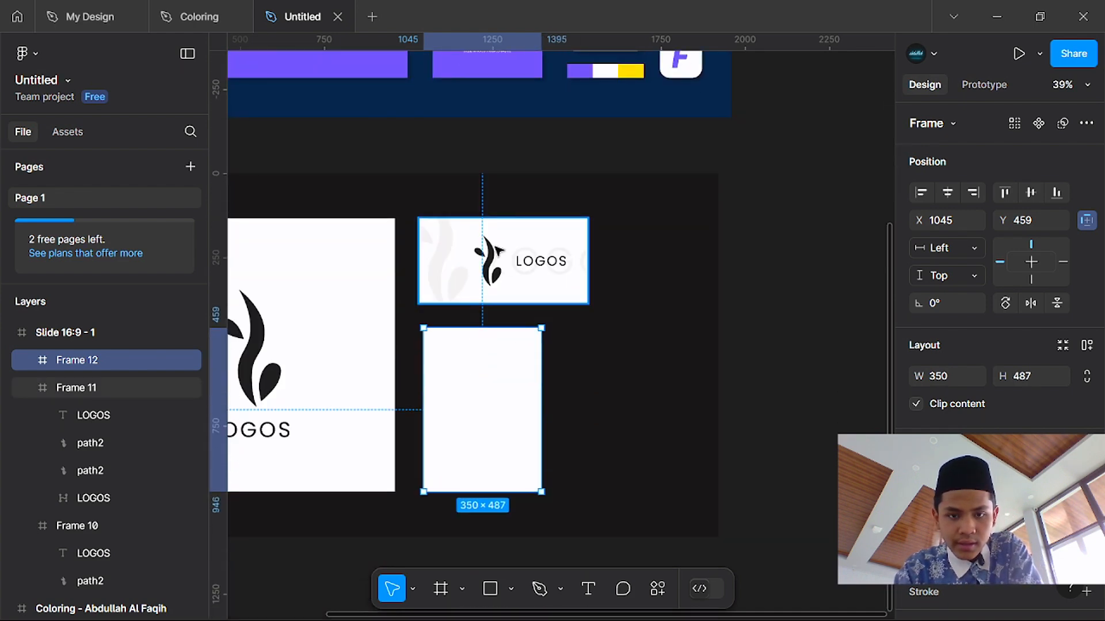
# Step: Copy the black leaf from the rectangular card into the portrait frame and place it near the upper edge at X 124, Y 52
pyautogui.doubleClick(495, 248)
pyautogui.click(496, 401)
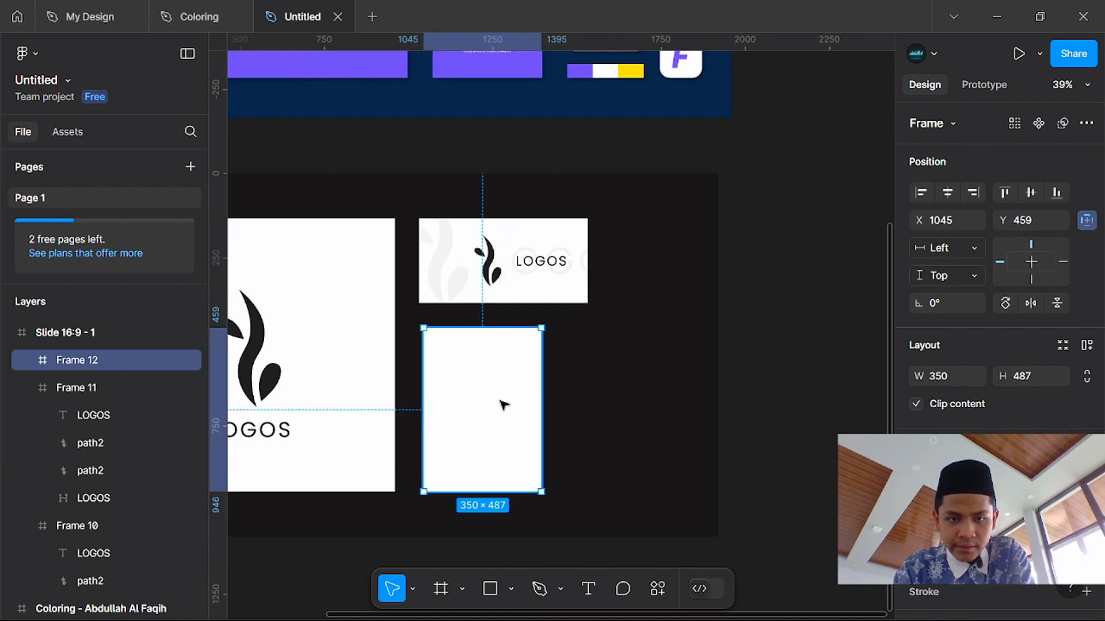
pyautogui.hotkey('ctrl', 'v')
pyautogui.moveTo(486, 389)
pyautogui.mouseDown()
pyautogui.moveTo(476, 389)
pyautogui.moveTo(489, 407)
pyautogui.moveTo(468, 402)
pyautogui.mouseUp()
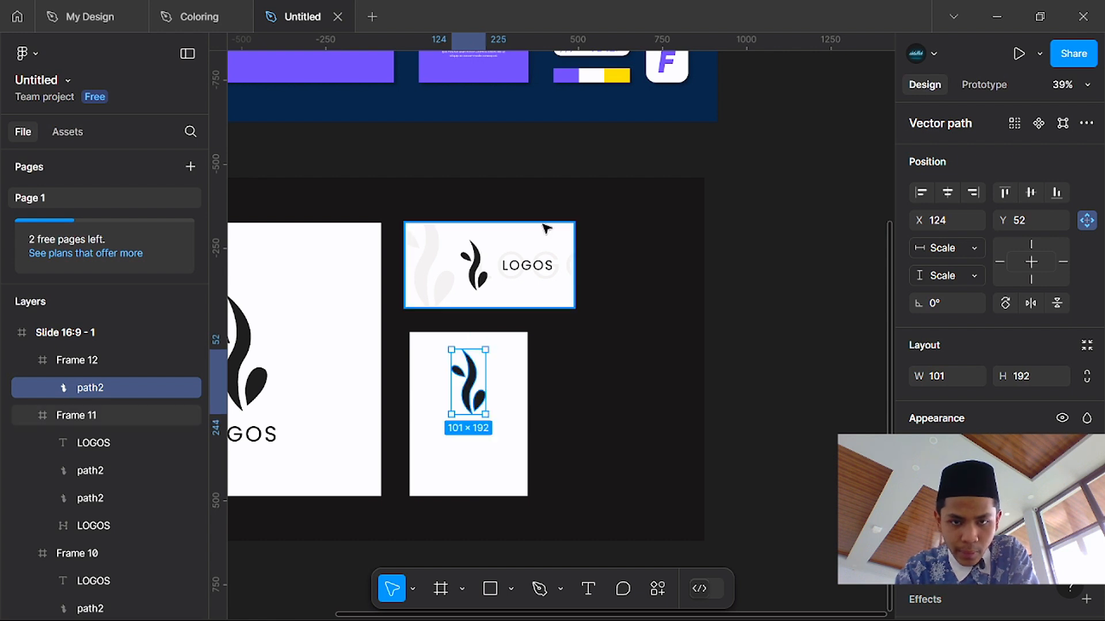
# Step: Copy the black LOGOS text from the rectangular card into the portrait frame and centre it horizontally
pyautogui.click(526, 263)
pyautogui.click(526, 264)
pyautogui.click(505, 482)
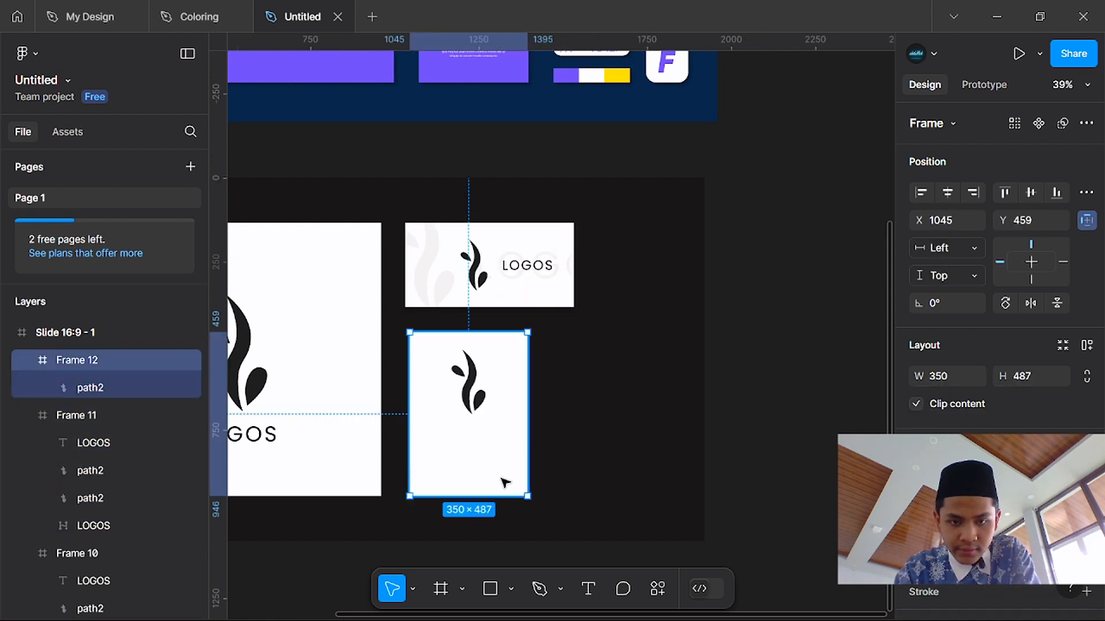
pyautogui.hotkey('ctrl', 'v')
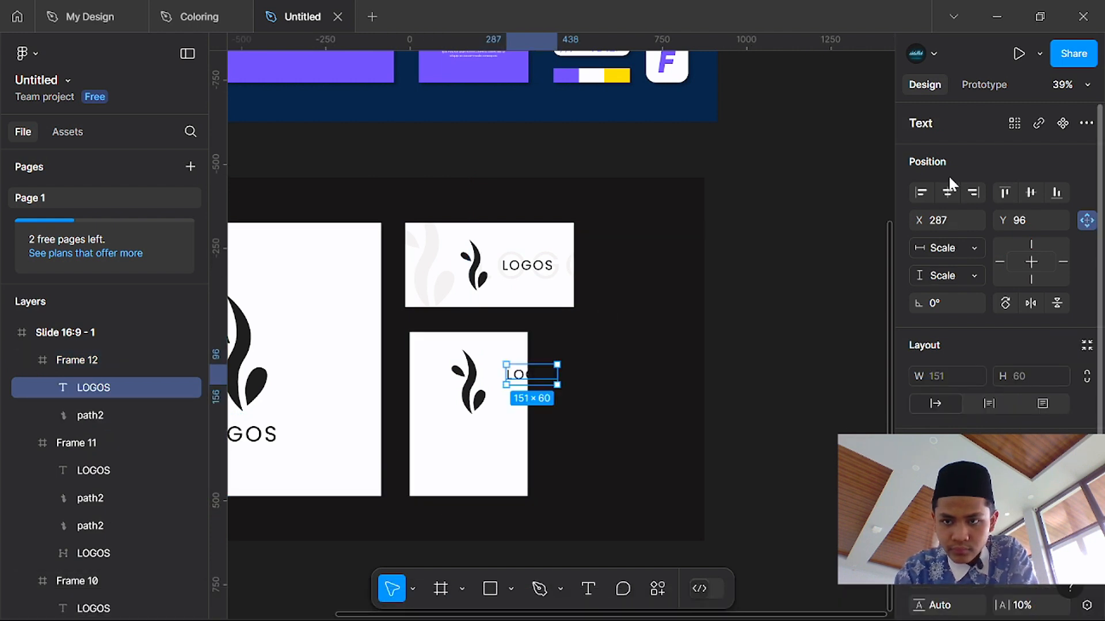
pyautogui.click(947, 193)
# Step: Position the LOGOS text beneath the leaf in the portrait frame at X 99, Y 260
pyautogui.moveTo(485, 382); pyautogui.dragTo(482, 438)
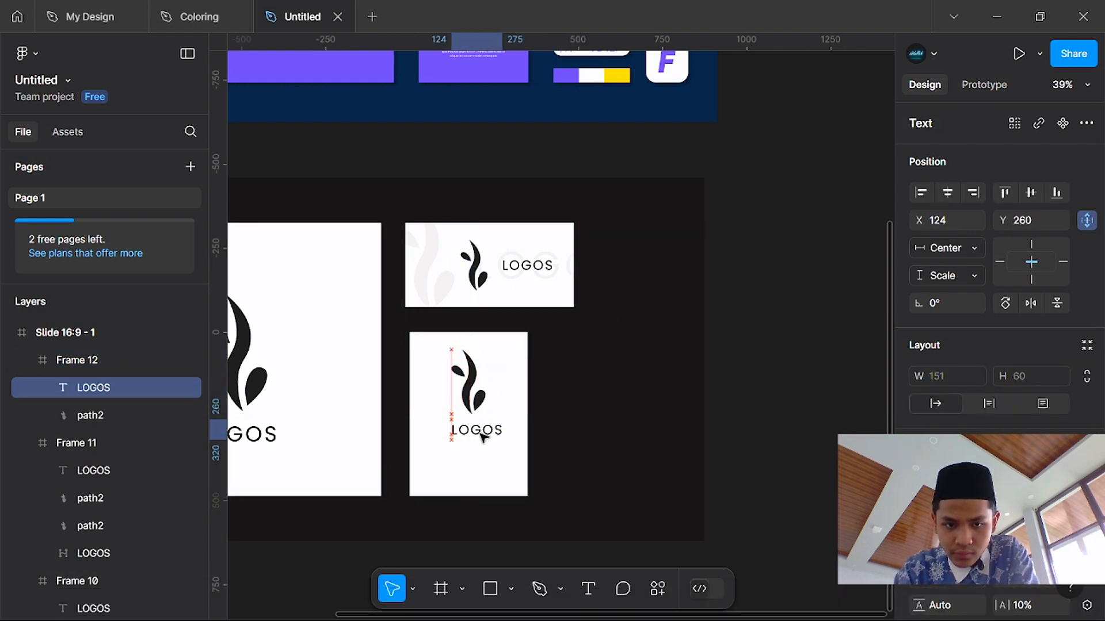
pyautogui.hscroll(1, 476, 432)
pyautogui.scroll(5, 433, 465)
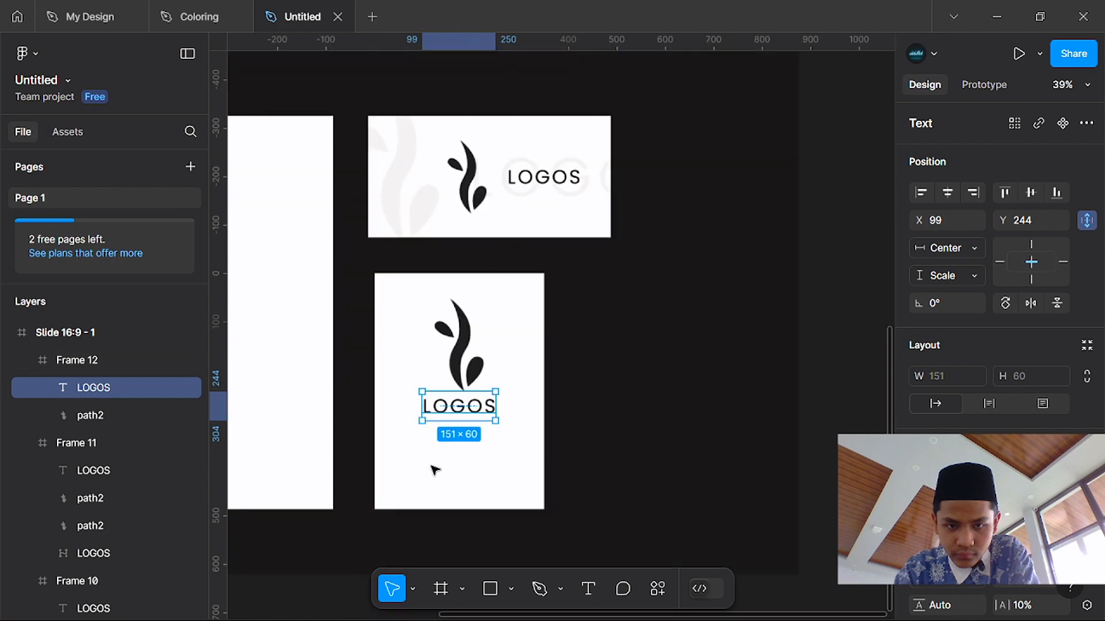
pyautogui.moveTo(477, 378); pyautogui.dragTo(478, 394)
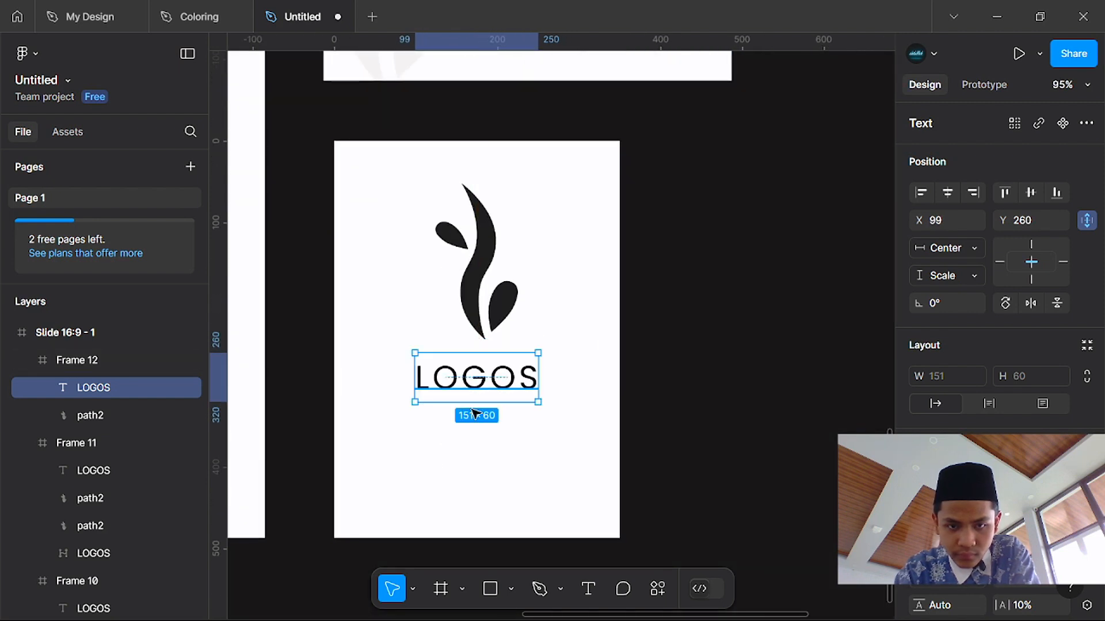
pyautogui.click(451, 406)
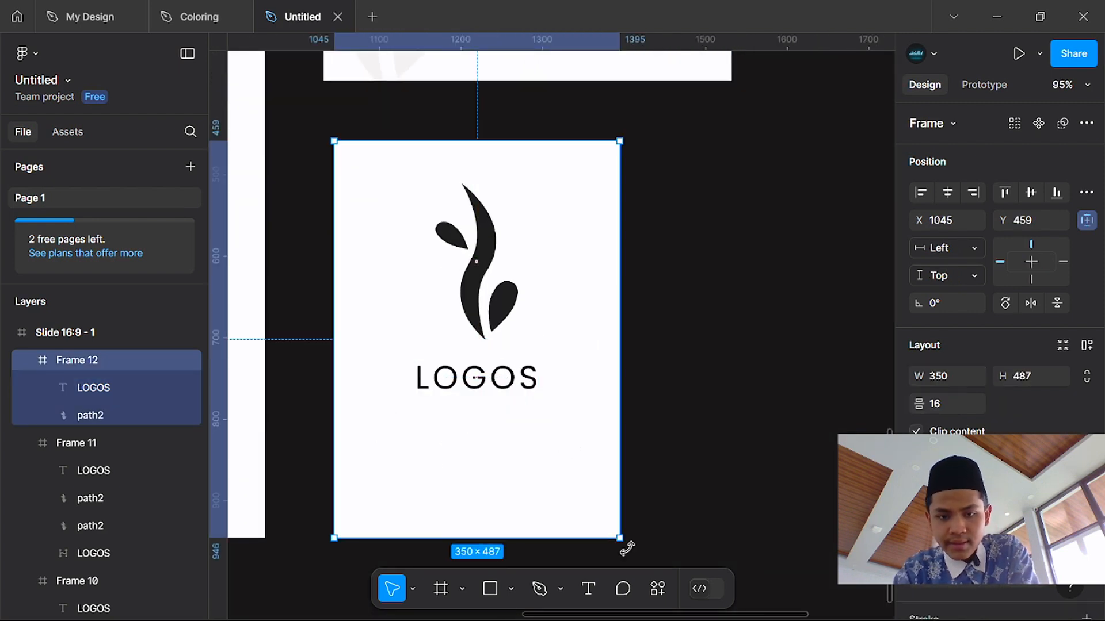
# Step: Open the Lorem ipsum paragraph on the purple FL!TZ A4 card of the reference board
pyautogui.keyDown('ctrl'); pyautogui.scroll(-5, 788, 442); pyautogui.keyUp('ctrl')
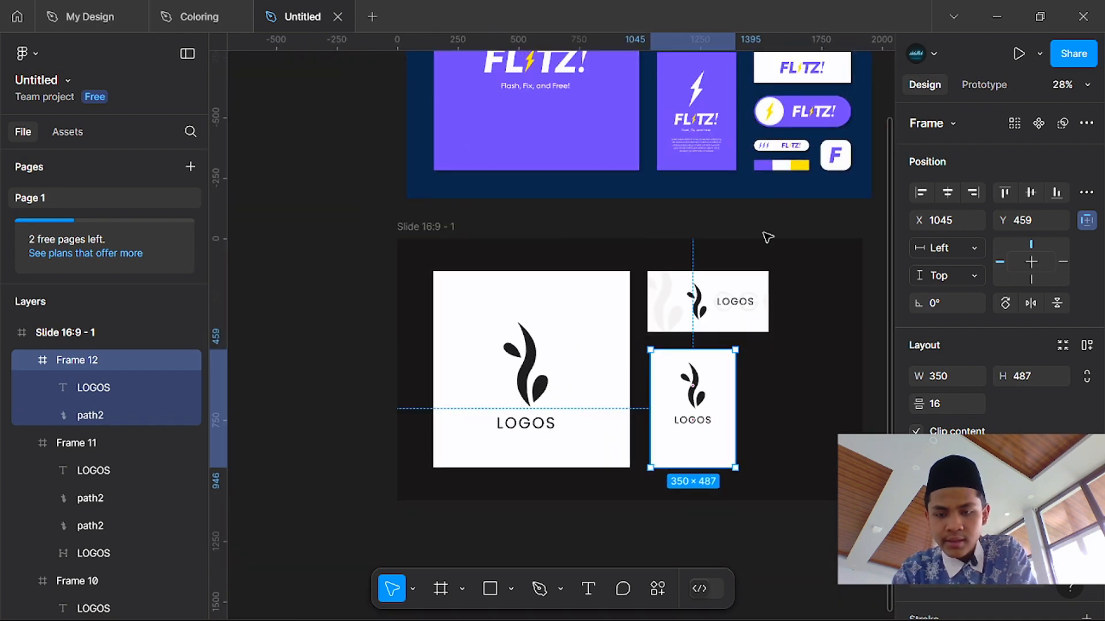
pyautogui.scroll(3, 767, 236)
pyautogui.hscroll(3, 662, 241)
pyautogui.keyDown('ctrl'); pyautogui.scroll(5, 660, 239); pyautogui.keyUp('ctrl')
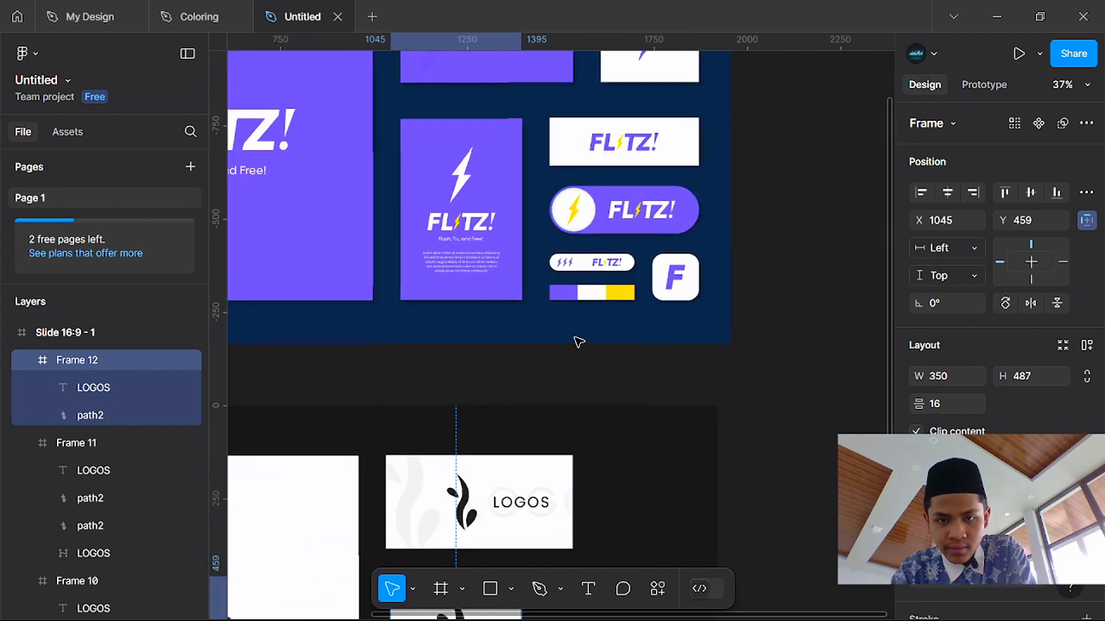
pyautogui.keyDown('ctrl'); pyautogui.scroll(4, 394, 226); pyautogui.keyUp('ctrl')
pyautogui.click(411, 223)
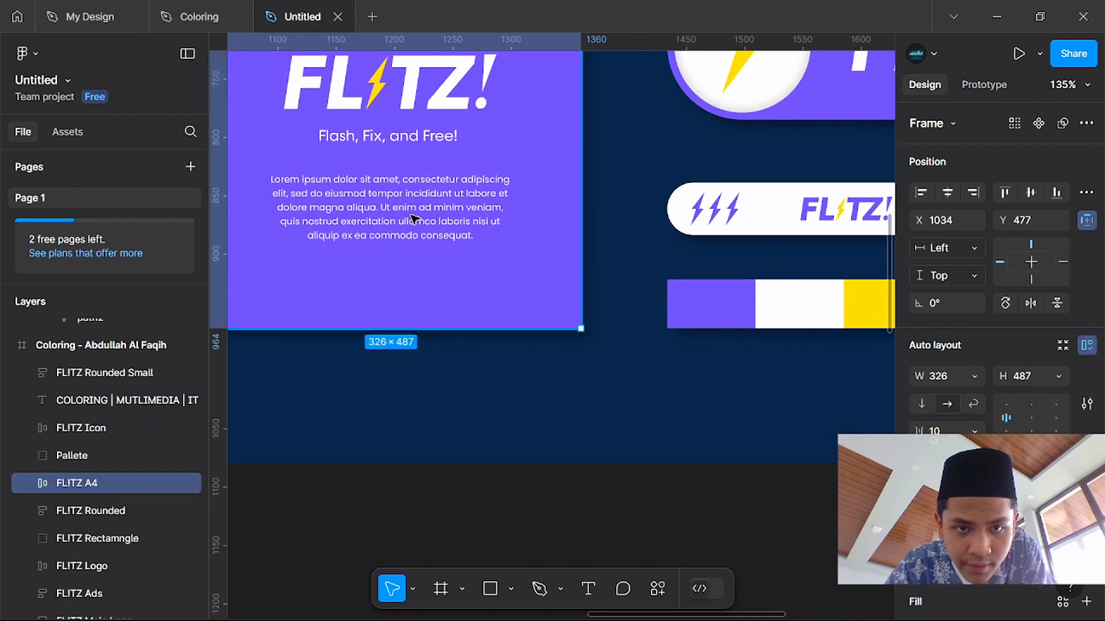
pyautogui.click(412, 221)
pyautogui.doubleClick(412, 216)
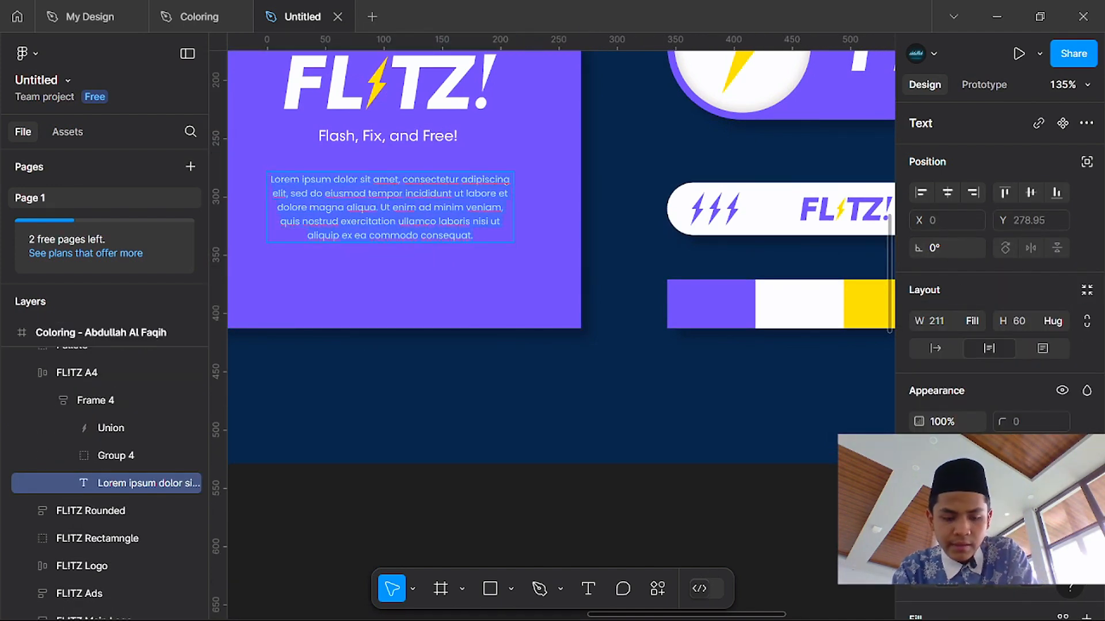
# Step: Paste the Lorem ipsum paragraph into a 264 × 137 text box beneath LOGOS in the portrait frame at X 33, Y 321
pyautogui.scroll(-15, 446, 451)
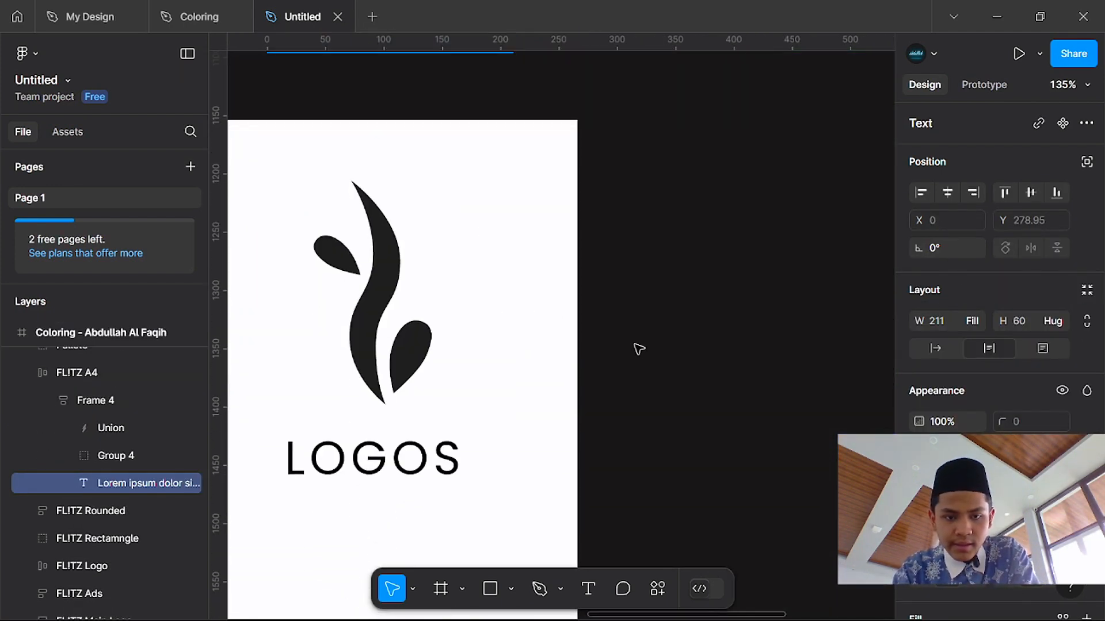
pyautogui.scroll(-5, 589, 422)
pyautogui.hscroll(-4, 397, 294)
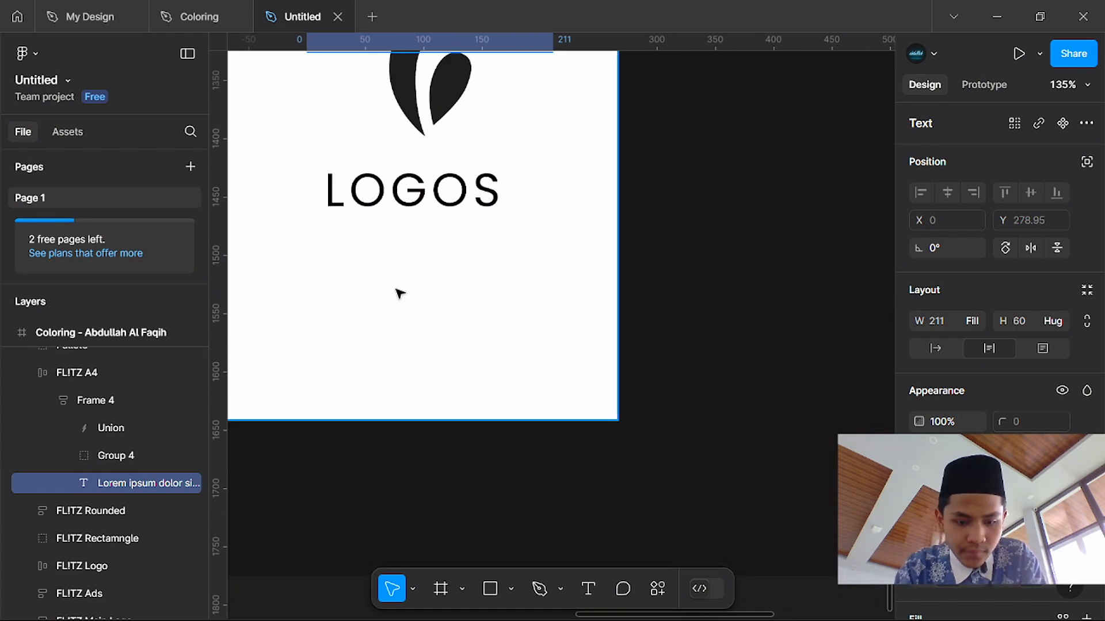
pyautogui.press('t')
pyautogui.moveTo(353, 225); pyautogui.dragTo(662, 386)
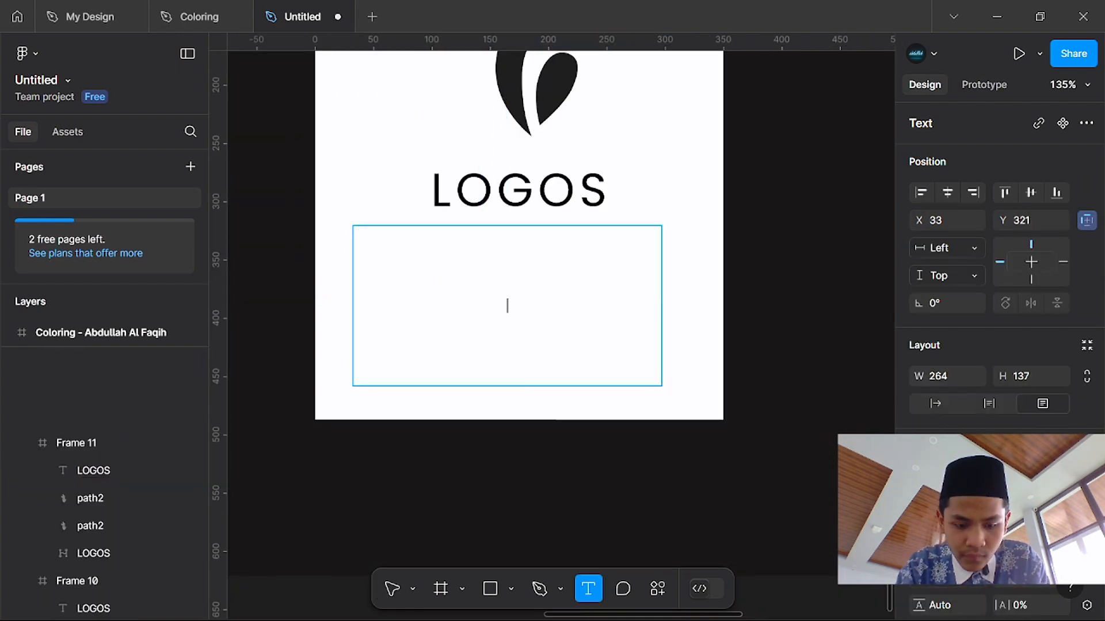
pyautogui.hotkey('ctrl', 'v')
pyautogui.click(727, 370)
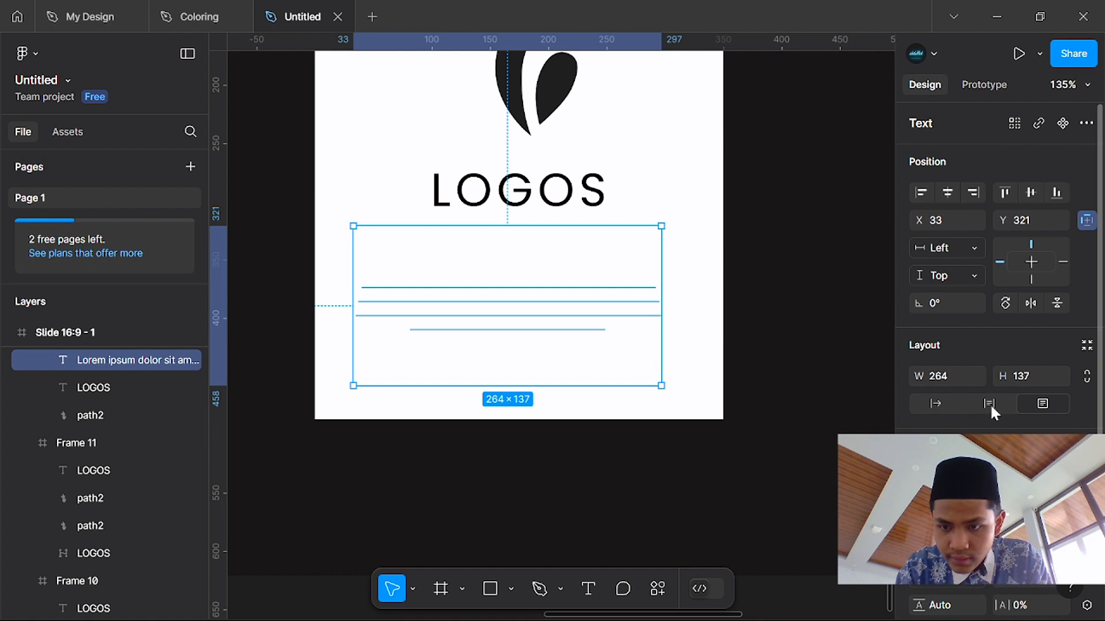
# Step: Recolour the Lorem ipsum paragraph in the portrait frame to the dark page colour 1E1E1E
pyautogui.scroll(-3, 992, 411)
pyautogui.scroll(-2, 998, 259)
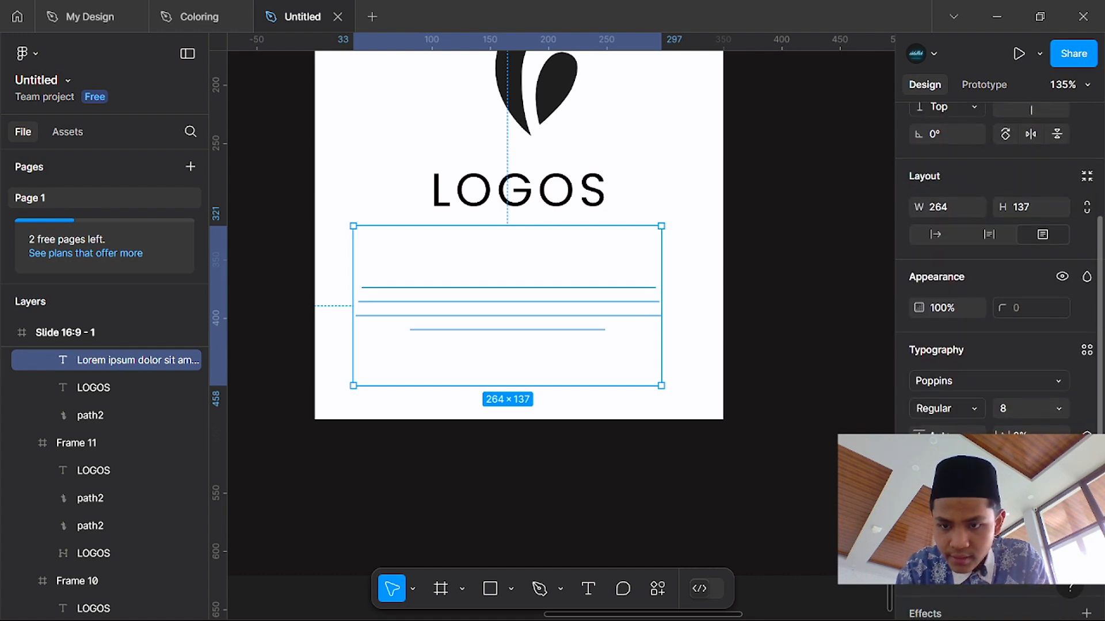
pyautogui.click(921, 549)
pyautogui.click(794, 533)
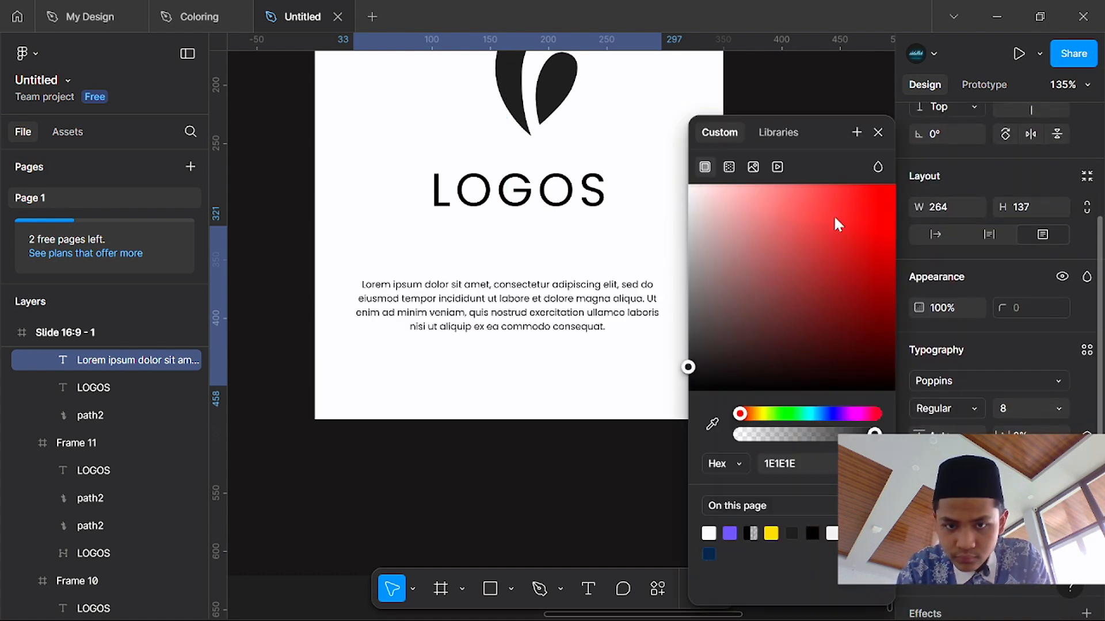
pyautogui.click(881, 133)
# Step: Set the paragraph's font size to 10 and make its text box height automatic
pyautogui.click(1024, 408)
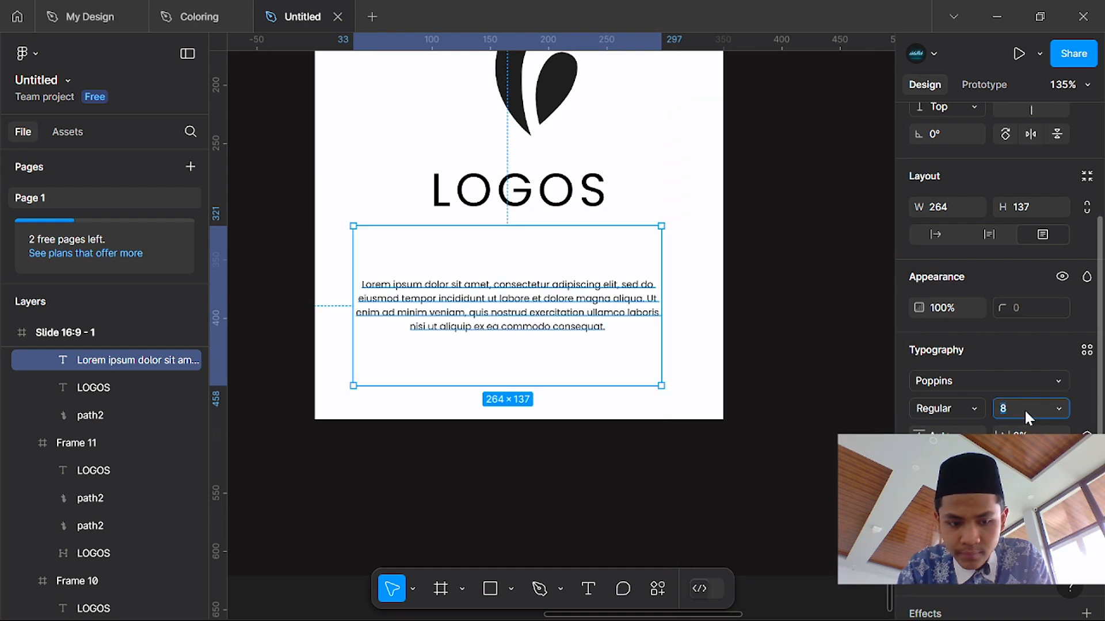
pyautogui.write('10')
pyautogui.press('Return')
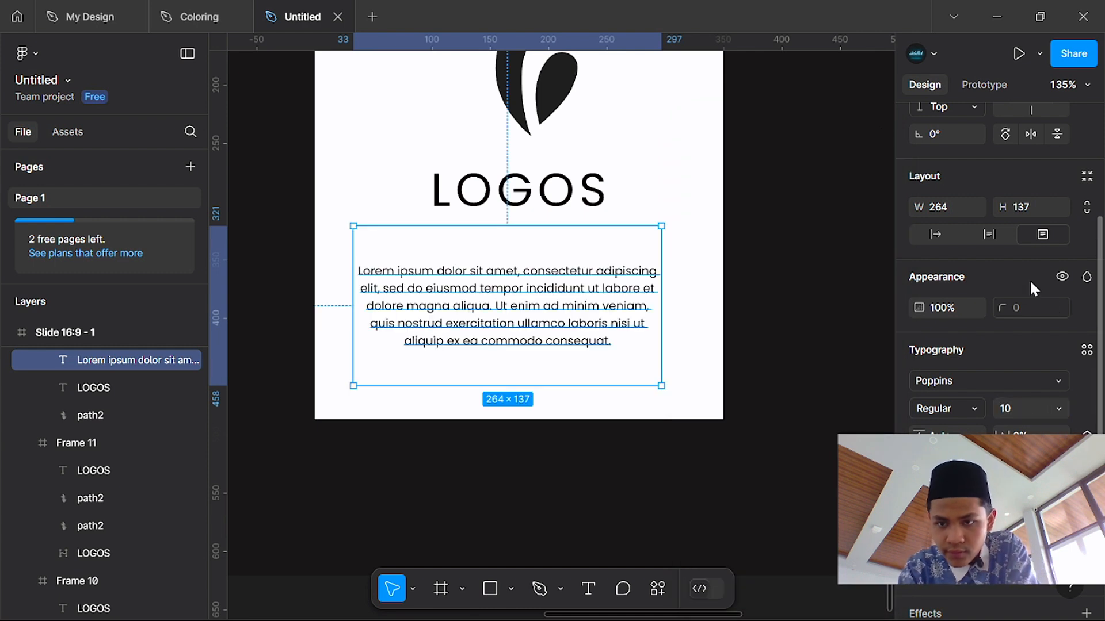
pyautogui.click(988, 241)
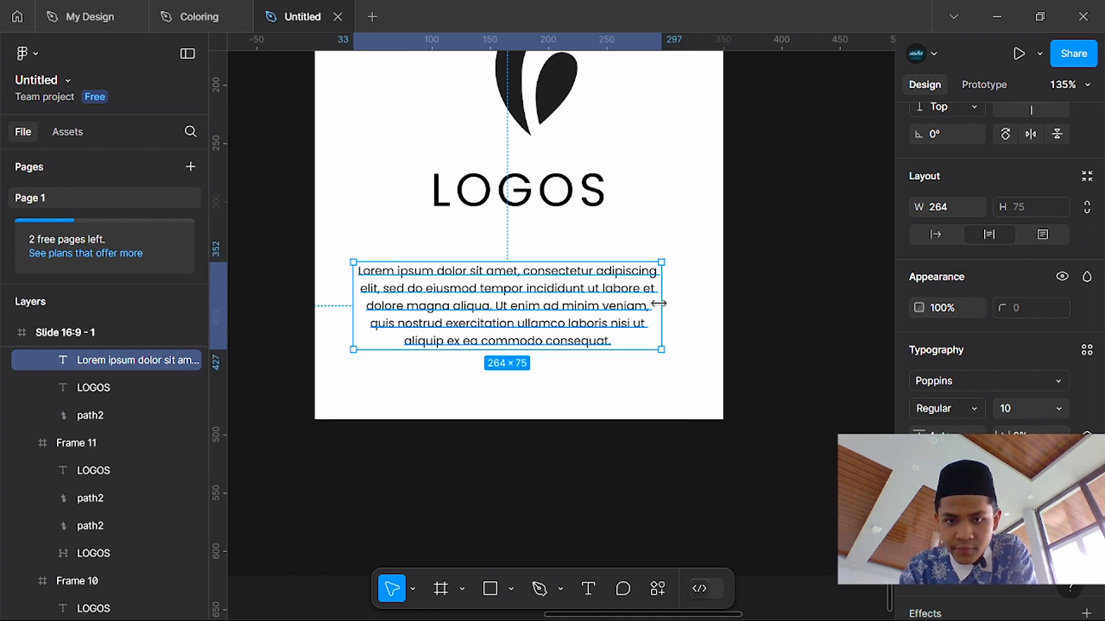
# Step: Narrow the paragraph box to 260 wide and centre it beneath the LOGOS text at X 45, Y 346
pyautogui.moveTo(662, 306); pyautogui.dragTo(634, 300)
pyautogui.moveTo(538, 320)
pyautogui.mouseDown()
pyautogui.moveTo(578, 319)
pyautogui.moveTo(557, 314)
pyautogui.mouseUp()
pyautogui.moveTo(667, 314); pyautogui.dragTo(690, 313)
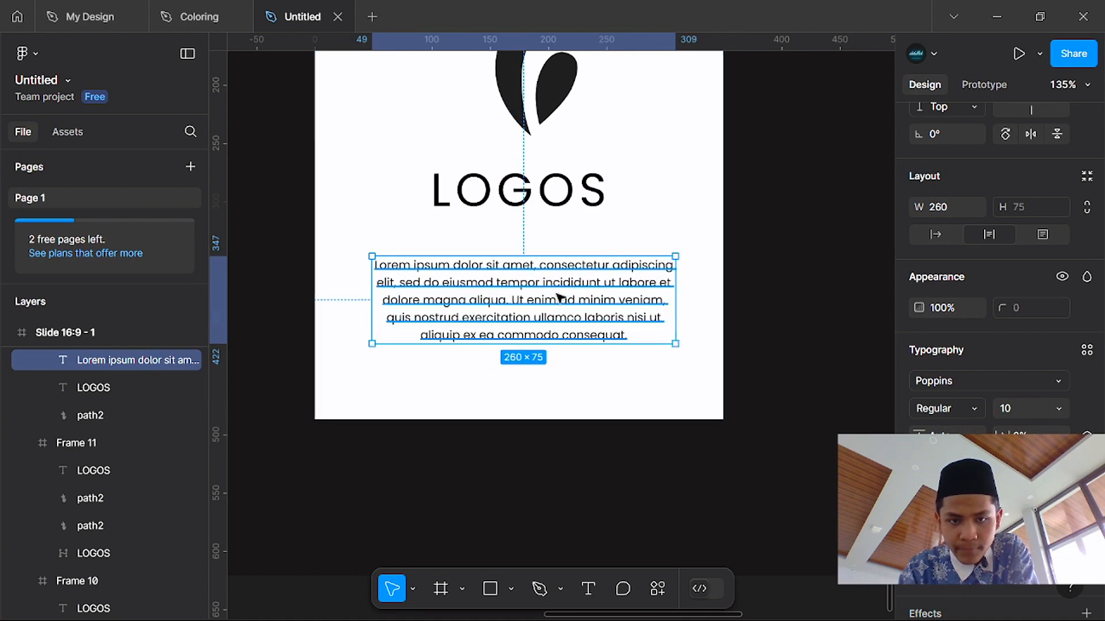
pyautogui.scroll(-10, 516, 291)
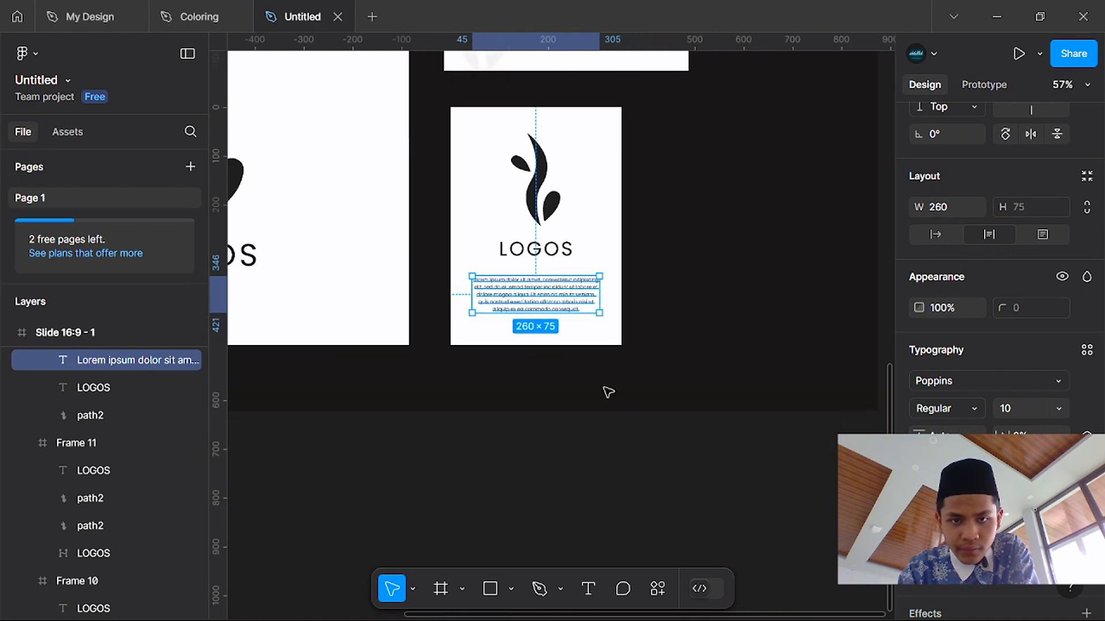
pyautogui.click(639, 438)
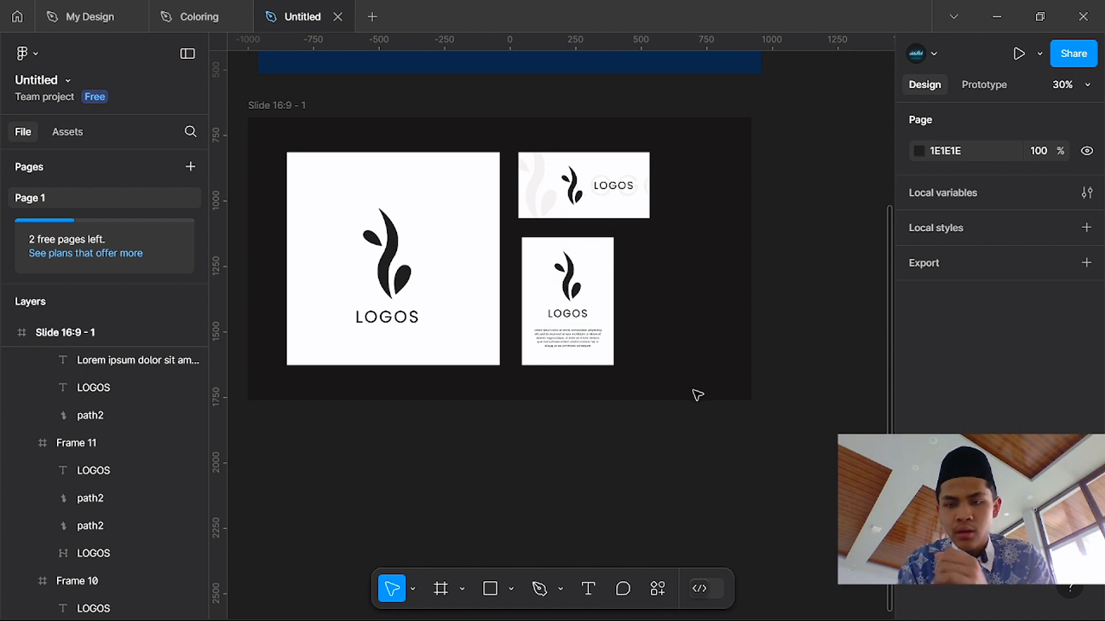
# Step: Create a 251 × 251 square frame beside the rectangular card, aligned with its upper edge at X 1567, Y 134
pyautogui.scroll(5, 676, 294)
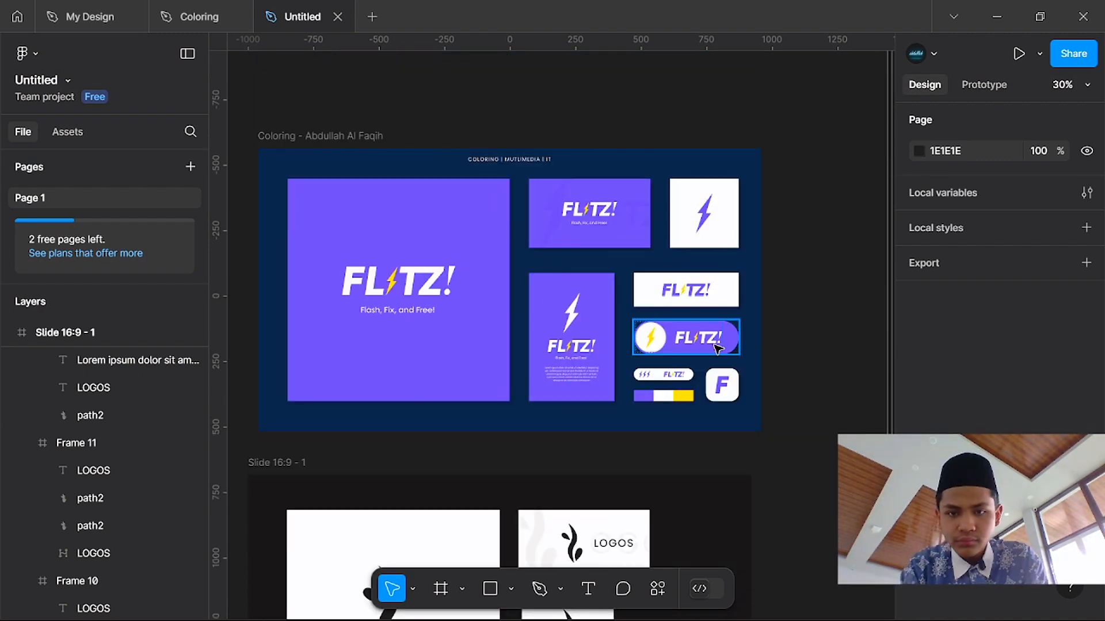
pyautogui.hscroll(3, 718, 350)
pyautogui.scroll(5, 587, 444)
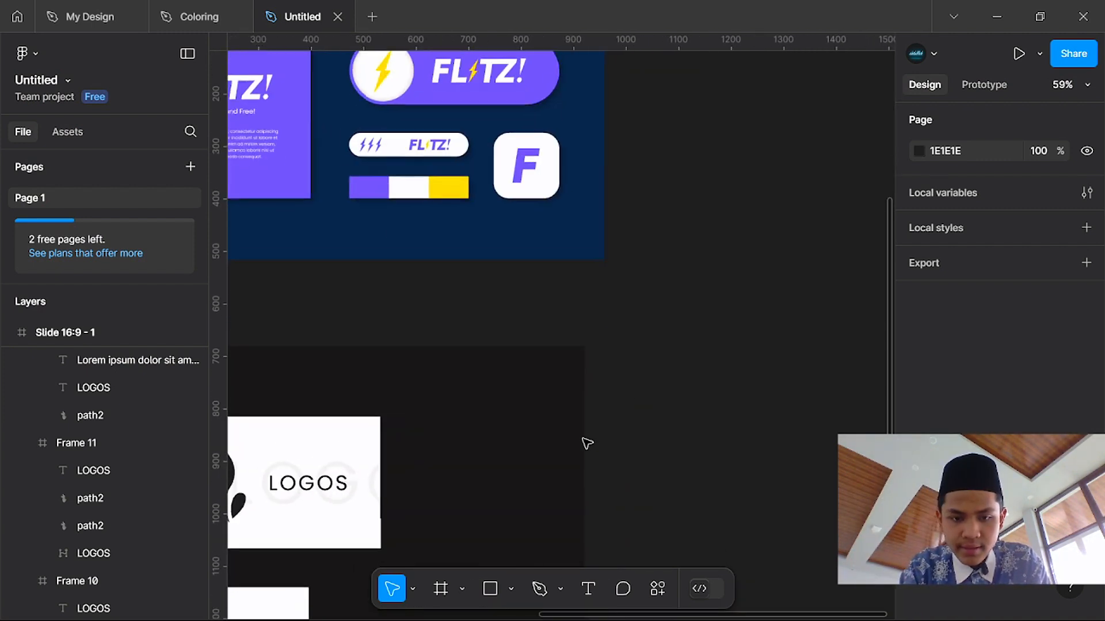
pyautogui.scroll(-4, 518, 316)
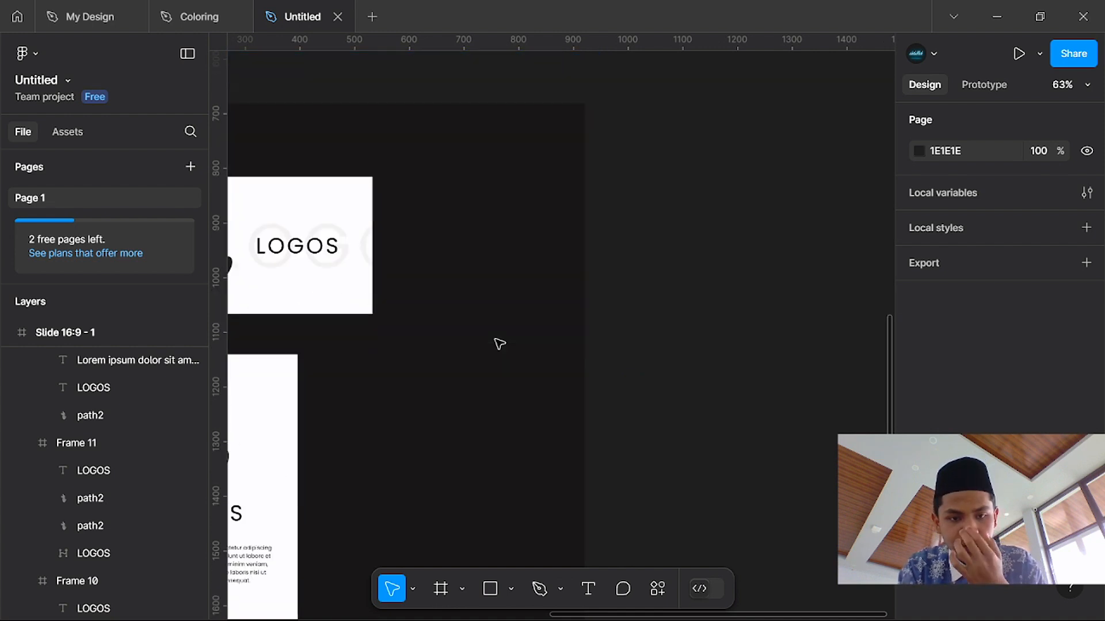
pyautogui.press('f')
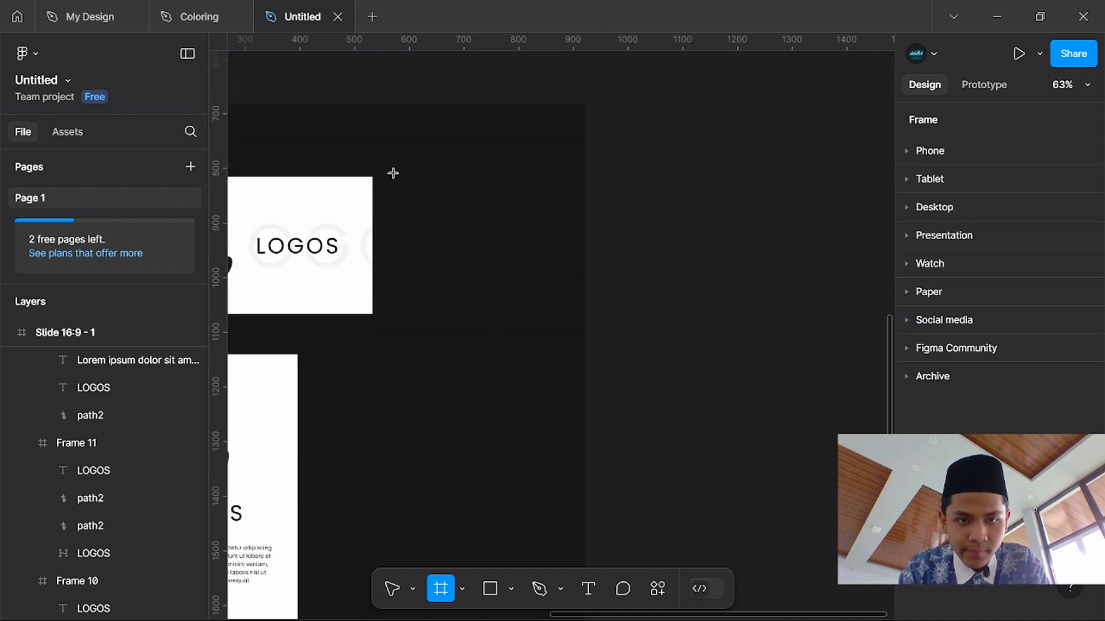
pyautogui.moveTo(382, 177); pyautogui.dragTo(520, 315)
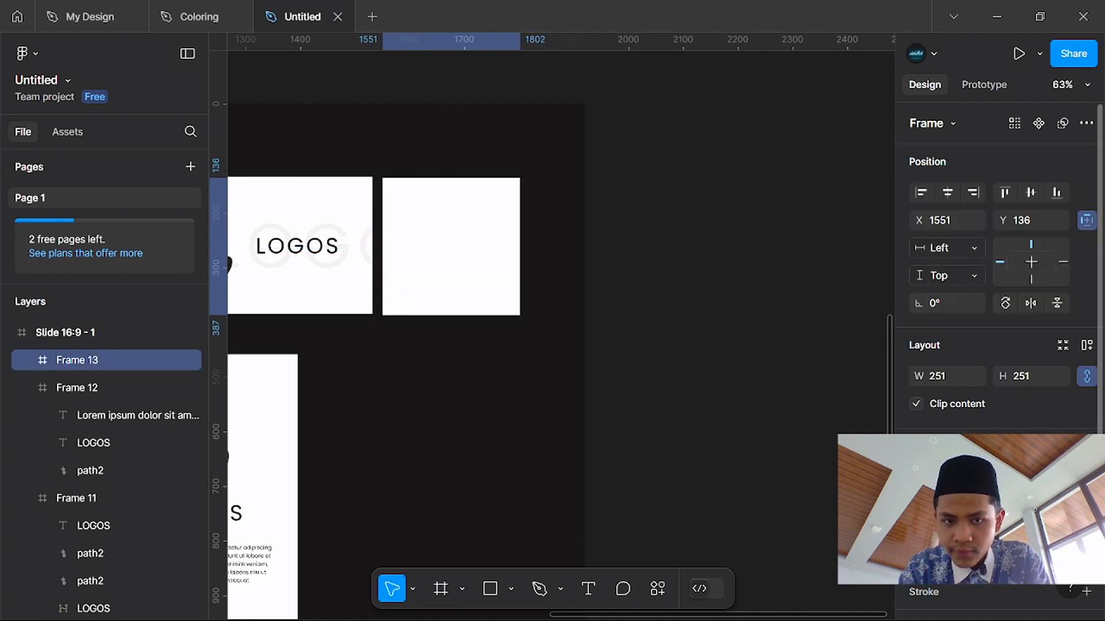
pyautogui.moveTo(452, 227); pyautogui.dragTo(460, 225)
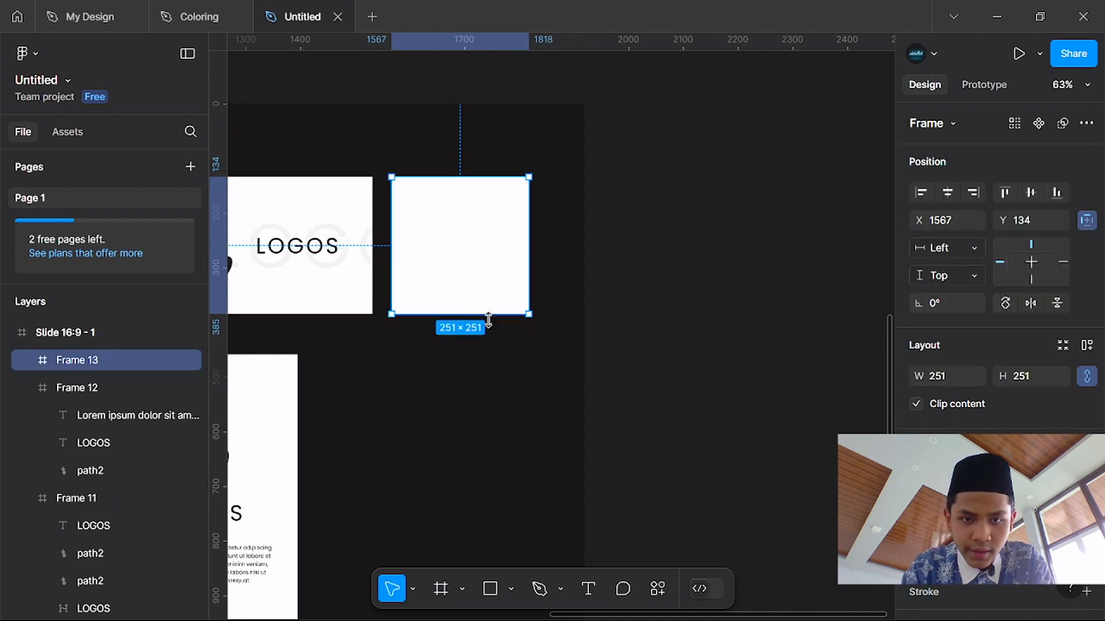
# Step: Copy the black leaf from the rectangular card into the centre of the square frame and shift the frame to X 1580
pyautogui.hscroll(-2, 488, 321)
pyautogui.doubleClick(273, 221)
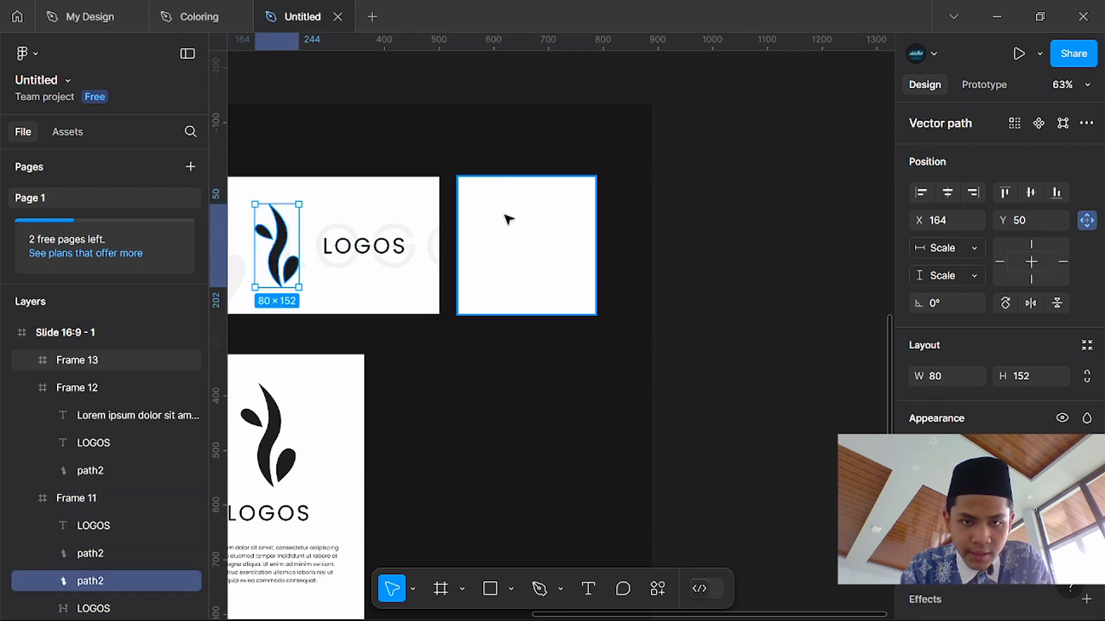
pyautogui.hotkey('ctrl', 'c')
pyautogui.hotkey('ctrl', 'v')
pyautogui.moveTo(572, 249); pyautogui.dragTo(550, 253)
pyautogui.click(661, 252)
pyautogui.click(542, 254)
# Step: Compare the slide's layout with the small white, pill-shaped and rounded FL!TZ cards on the reference board
pyautogui.scroll(10, 555, 278)
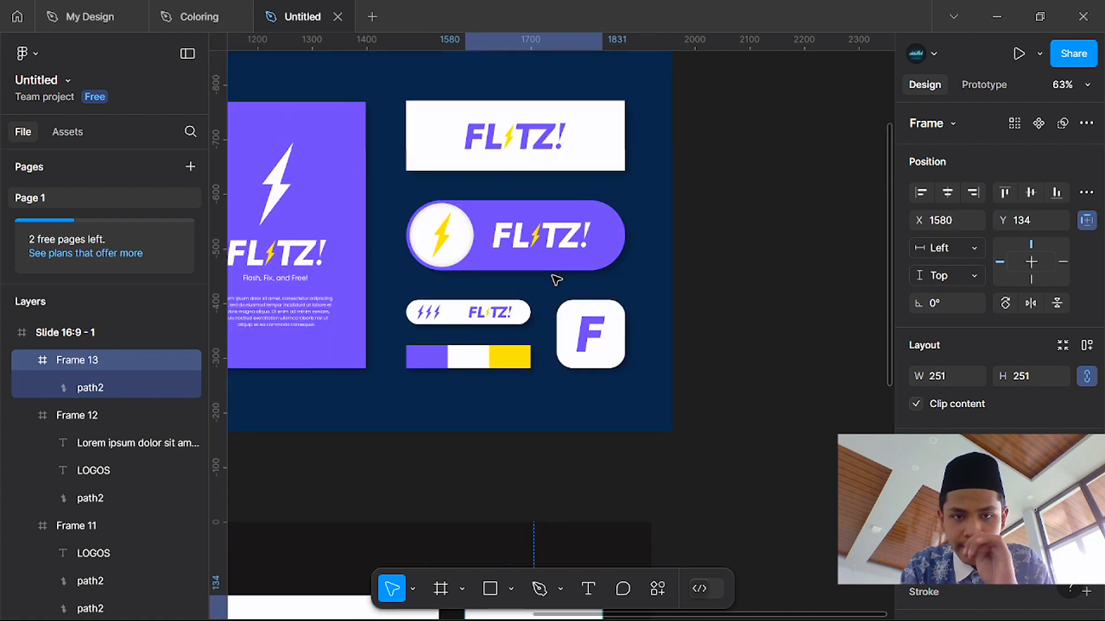
pyautogui.scroll(5, 556, 280)
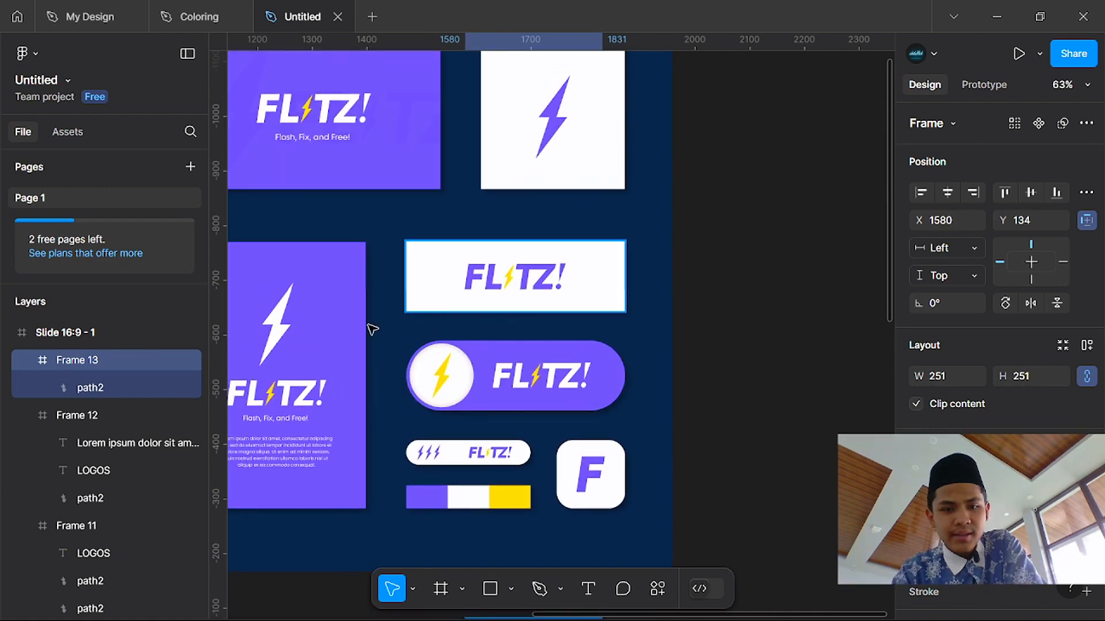
pyautogui.scroll(-5, 506, 382)
pyautogui.scroll(-3, 506, 382)
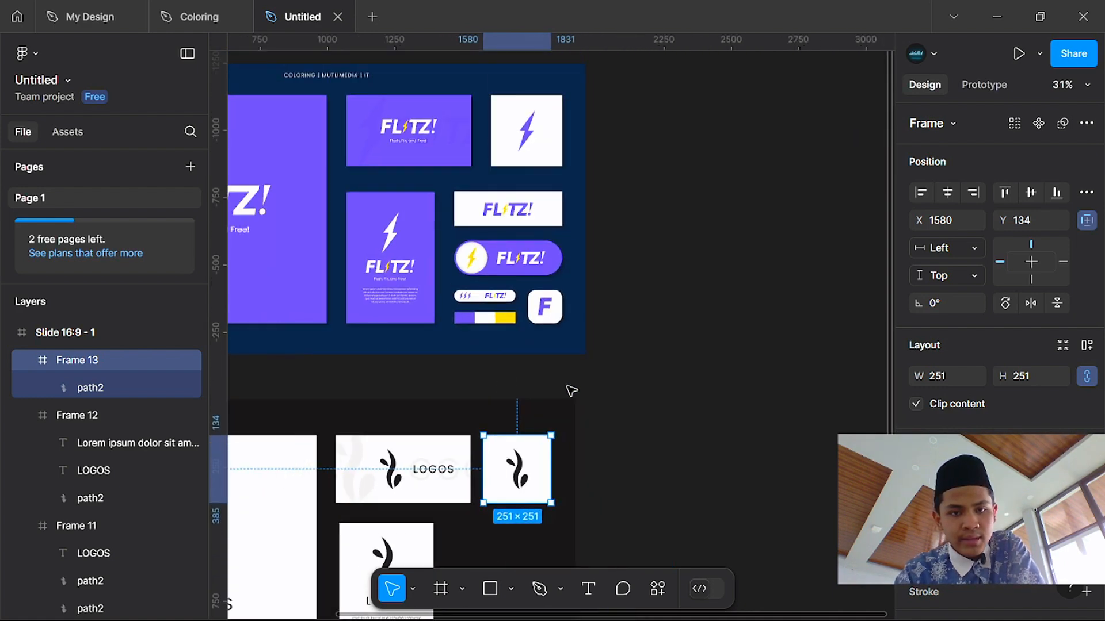
pyautogui.scroll(-5, 571, 392)
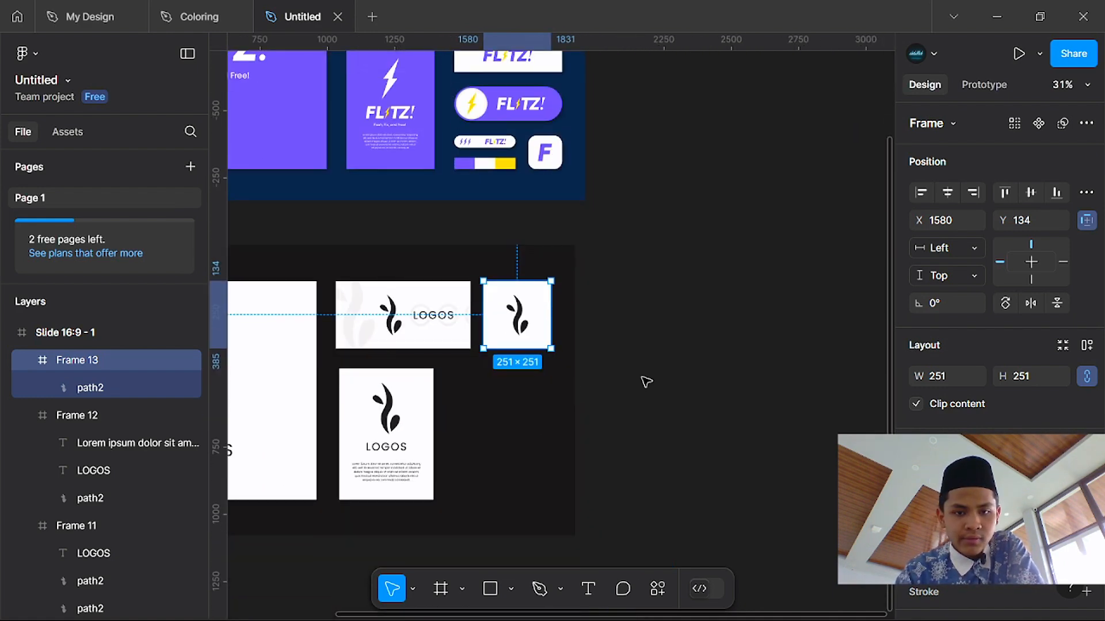
pyautogui.scroll(3, 646, 383)
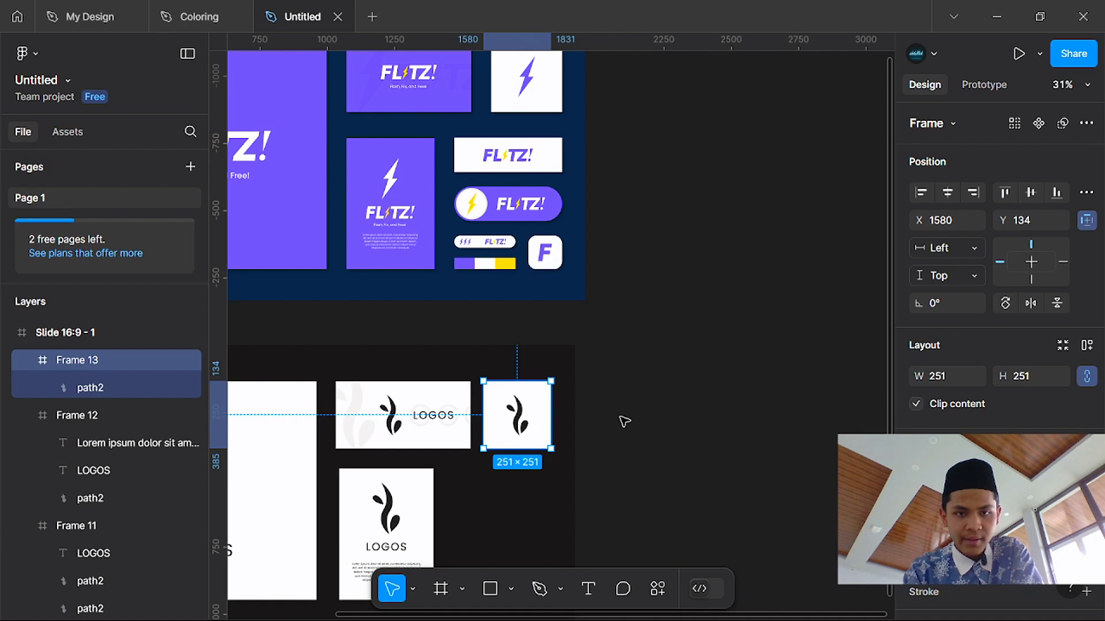
pyautogui.scroll(-3, 624, 422)
pyautogui.scroll(1, 572, 501)
pyautogui.scroll(4, 574, 502)
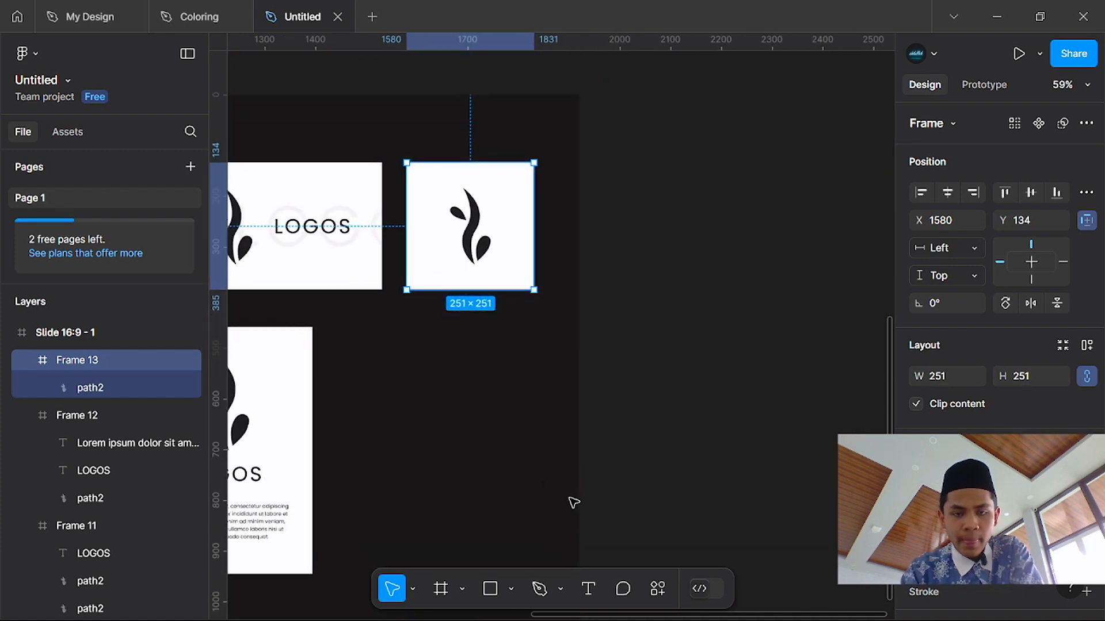
pyautogui.scroll(-4, 419, 489)
pyautogui.scroll(4, 441, 392)
pyautogui.press('r')
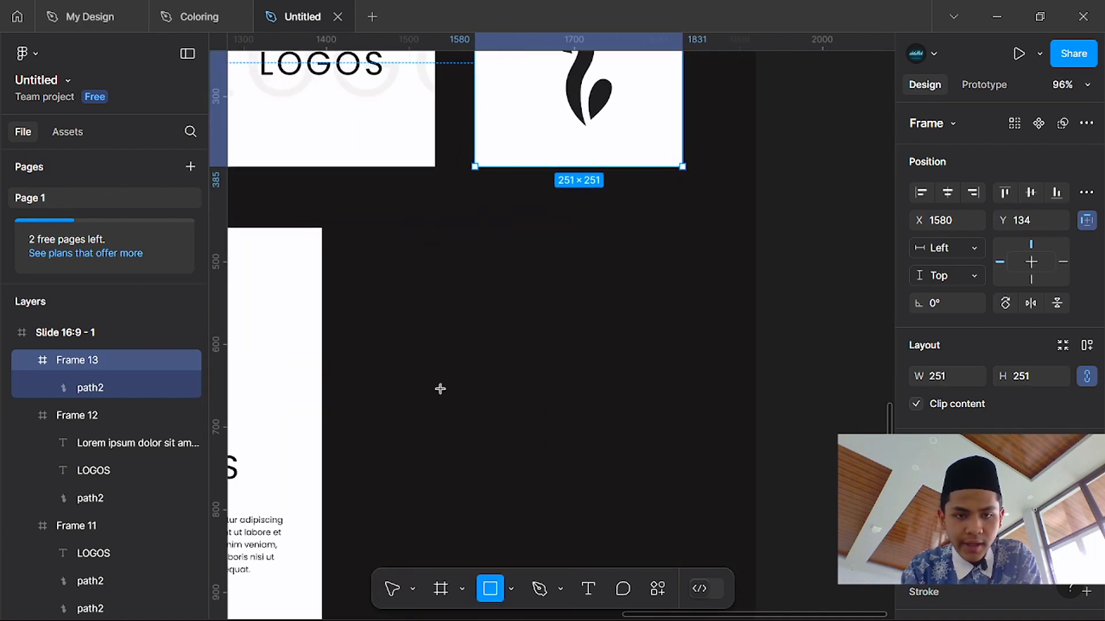
pyautogui.moveTo(382, 234)
pyautogui.mouseDown()
pyautogui.moveTo(686, 345)
pyautogui.moveTo(690, 327)
pyautogui.mouseUp()
pyautogui.press('Delete')
# Step: Create a 382 × 132 banner frame beneath the square card, aligned with its outer edge at X 1449, Y 459
pyautogui.press('f')
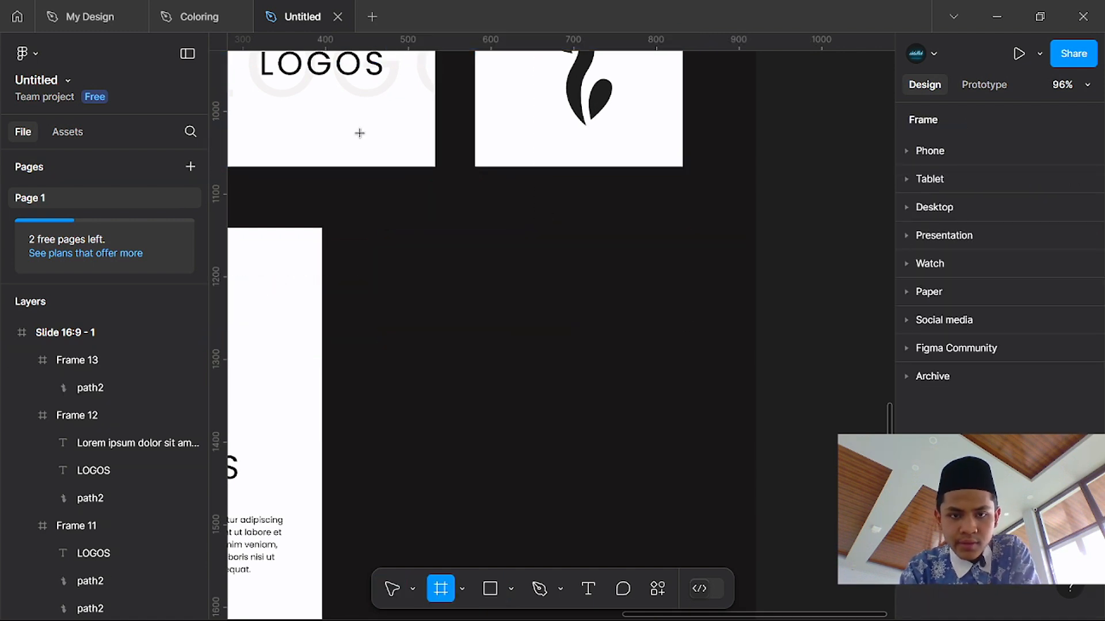
pyautogui.moveTo(370, 231); pyautogui.dragTo(688, 350)
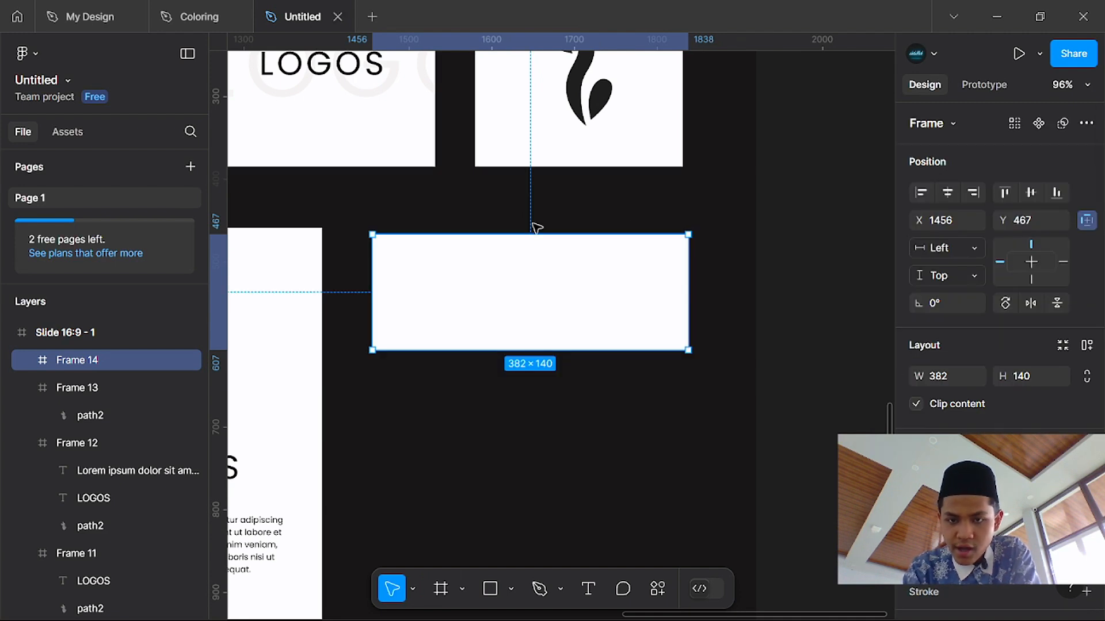
pyautogui.moveTo(503, 282); pyautogui.dragTo(496, 277)
pyautogui.moveTo(523, 347); pyautogui.dragTo(523, 335)
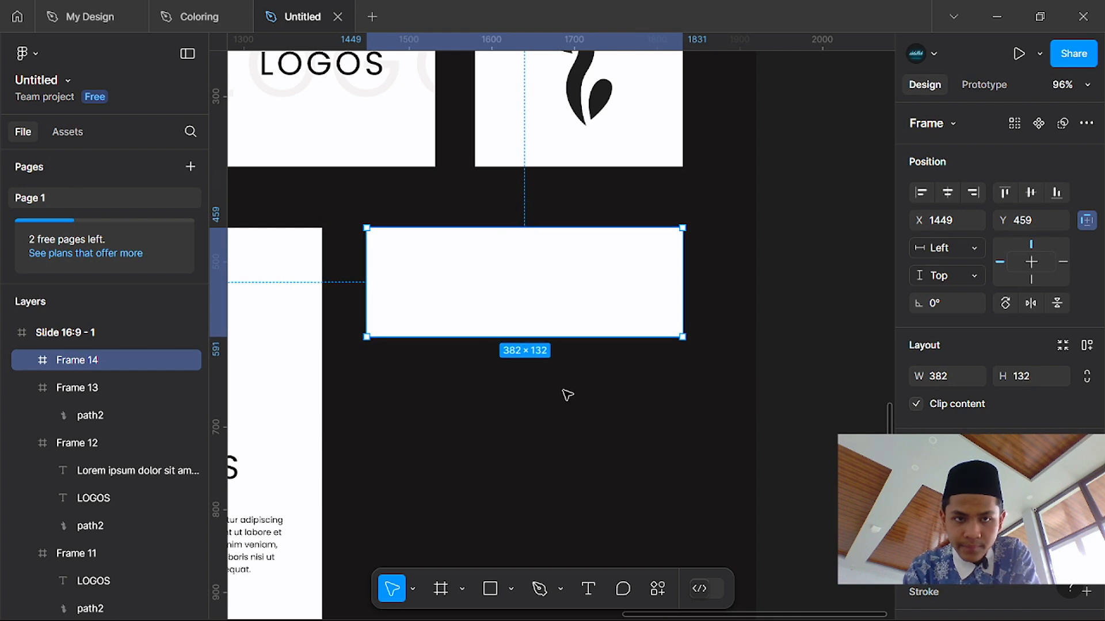
# Step: Copy the black leaf and LOGOS text together from the rectangular card into the banner frame
pyautogui.scroll(2, 568, 396)
pyautogui.hscroll(-2, 568, 395)
pyautogui.click(296, 185)
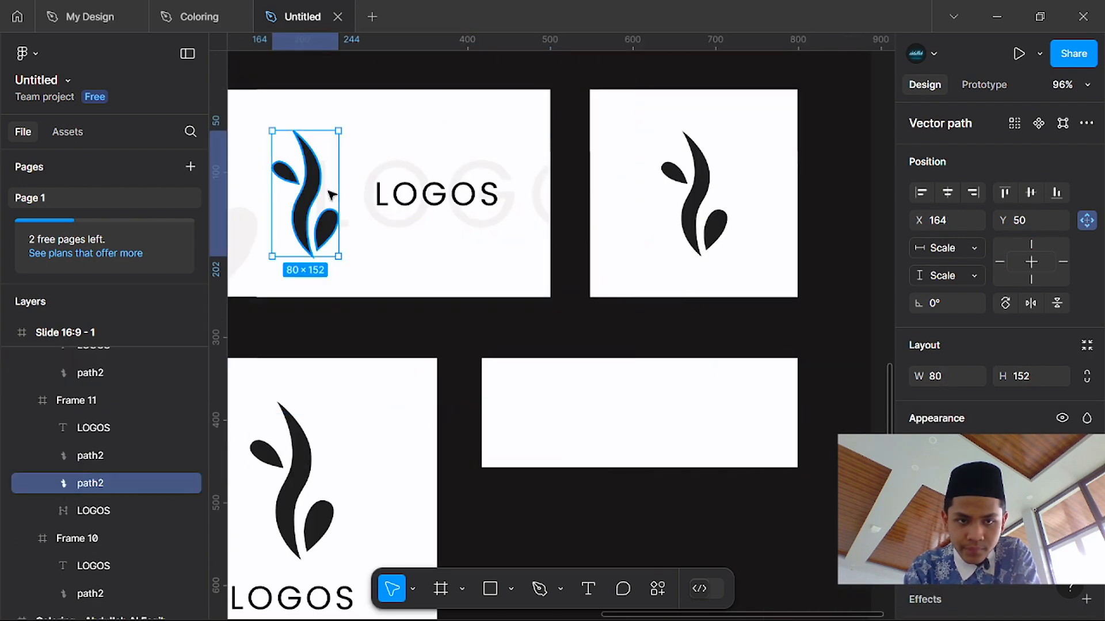
pyautogui.keyDown('shift'); pyautogui.click(386, 207); pyautogui.keyUp('shift')
pyautogui.doubleClick(602, 392)
pyautogui.hotkey('ctrl', 'v')
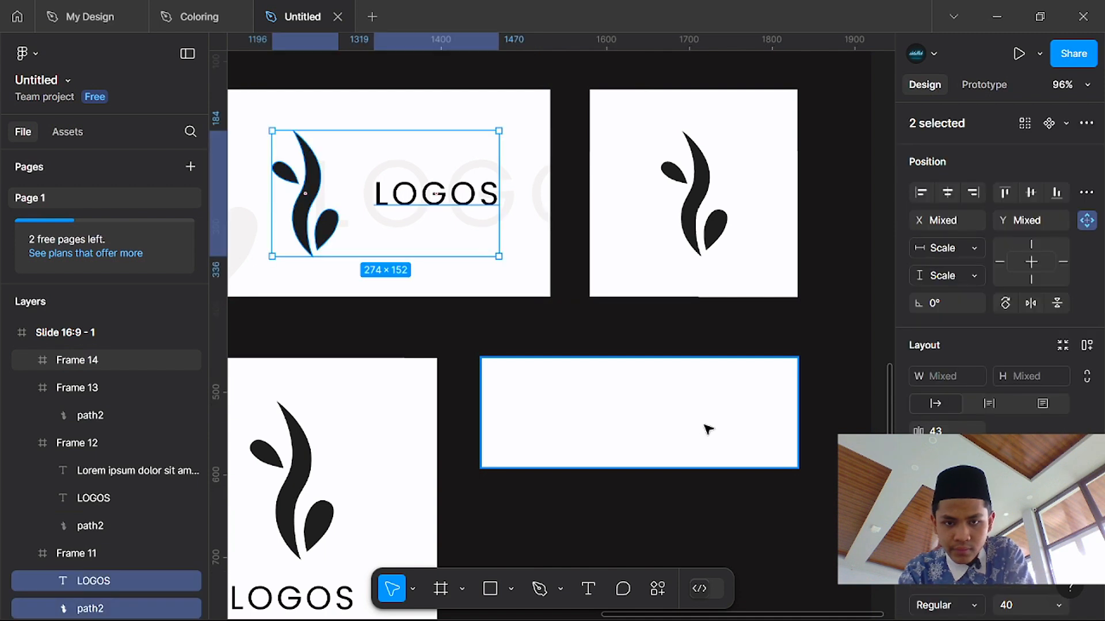
pyautogui.hotkey('ctrl', 'z')
pyautogui.click(585, 384)
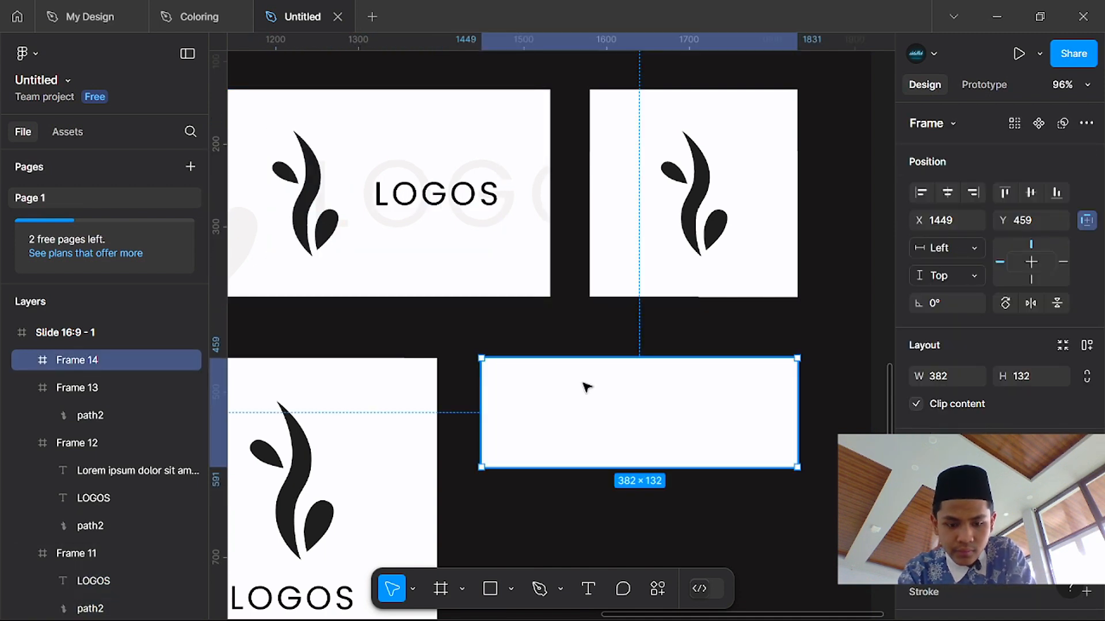
pyautogui.hotkey('ctrl', 'v')
pyautogui.moveTo(671, 437); pyautogui.dragTo(582, 384)
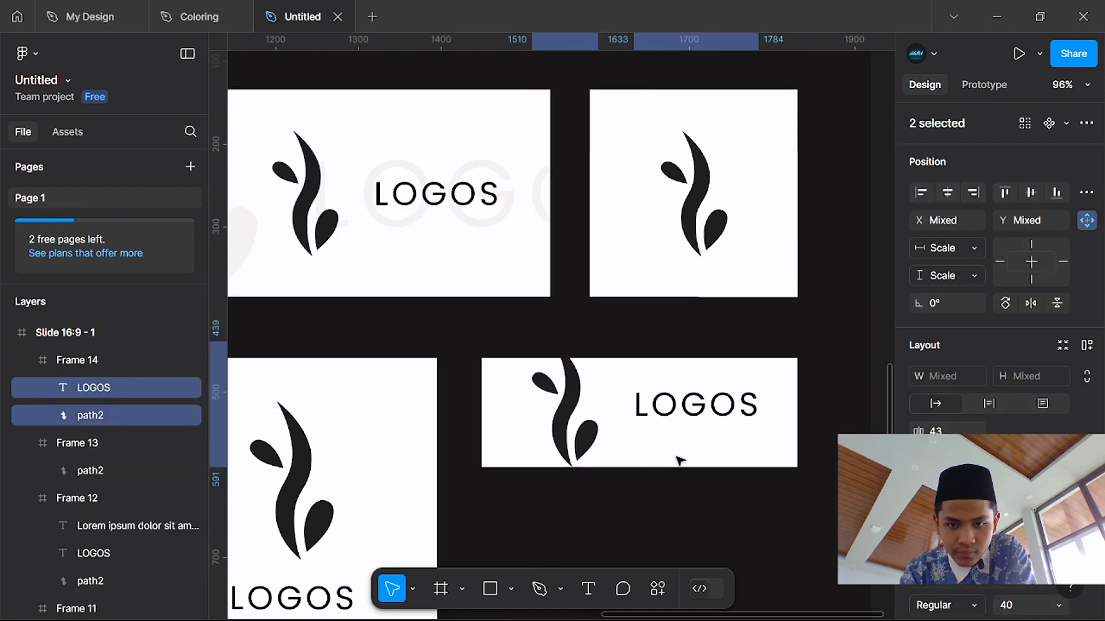
# Step: Scale the banner's leaf down to 45 × 86 and place it beside the LOGOS text at X 54, Y 17
pyautogui.click(587, 444)
pyautogui.click(590, 437)
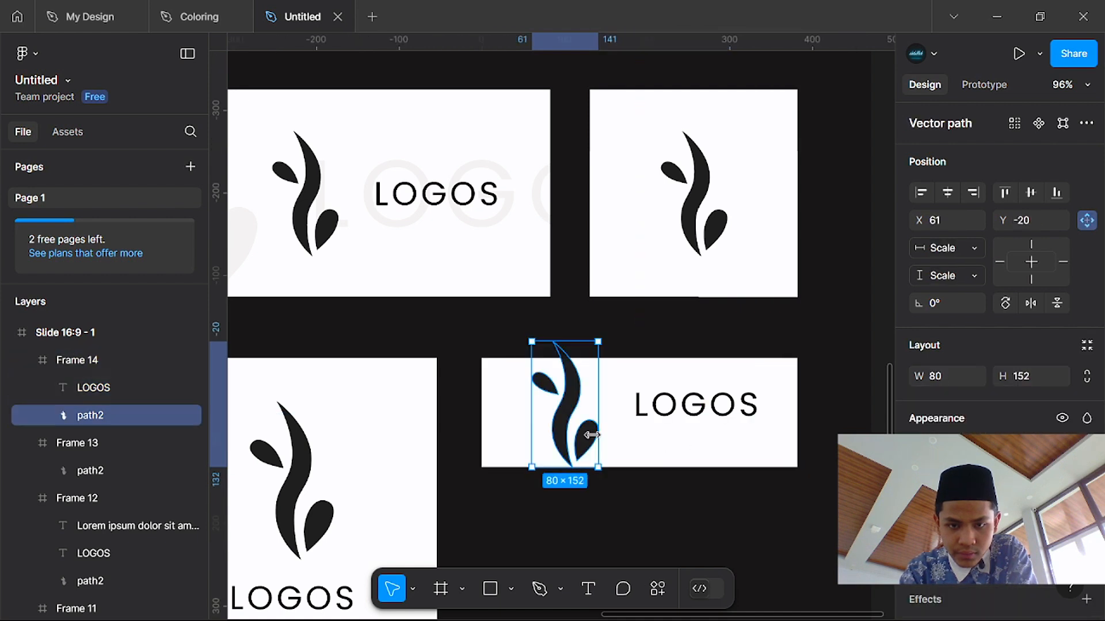
pyautogui.moveTo(580, 436); pyautogui.dragTo(551, 429)
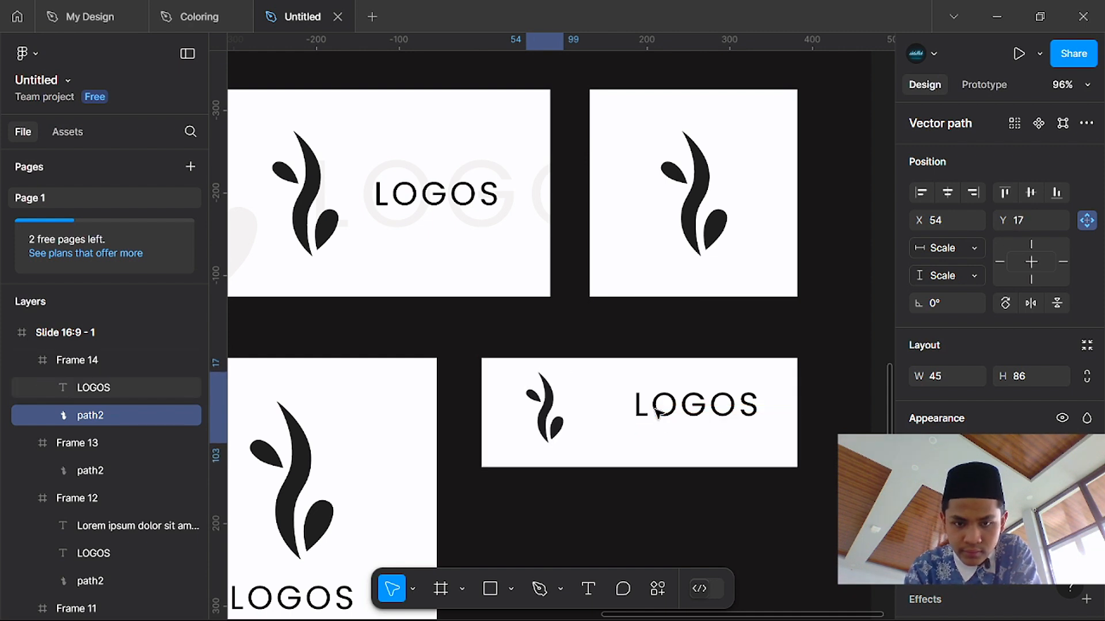
# Step: Move the banner's LOGOS text closer to the leaf, at X 144, Y 36
pyautogui.moveTo(658, 412); pyautogui.dragTo(660, 424)
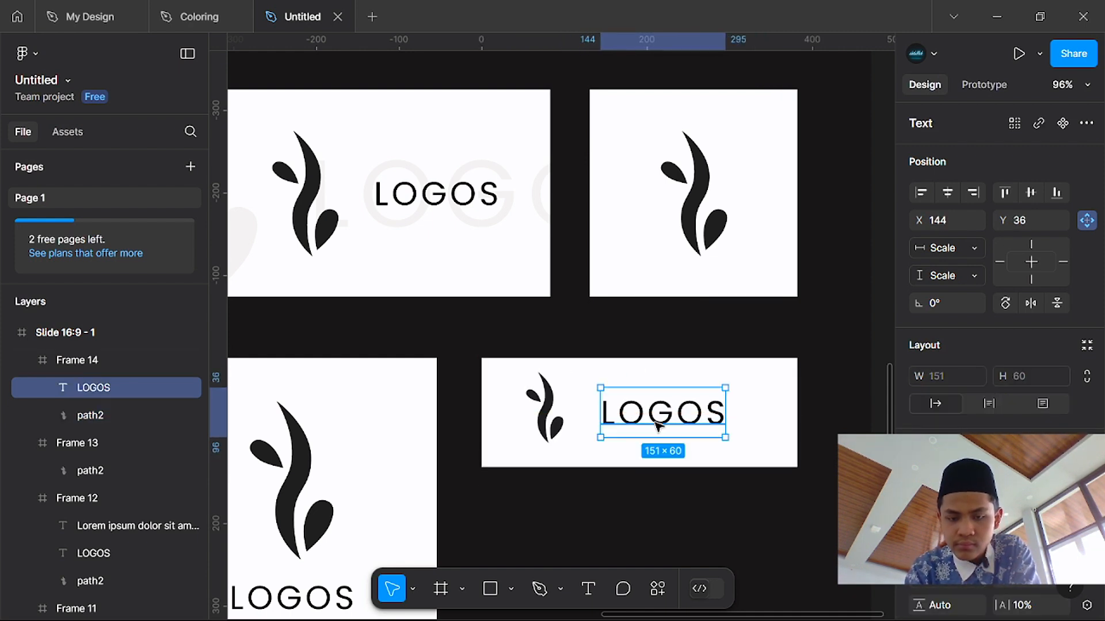
pyautogui.scroll(-2, 629, 407)
pyautogui.scroll(-4, 630, 407)
# Step: Duplicate the 382 × 132 banner frame and place the copy directly beneath it at X 1449, Y 647
pyautogui.click(701, 341)
pyautogui.hscroll(2, 804, 385)
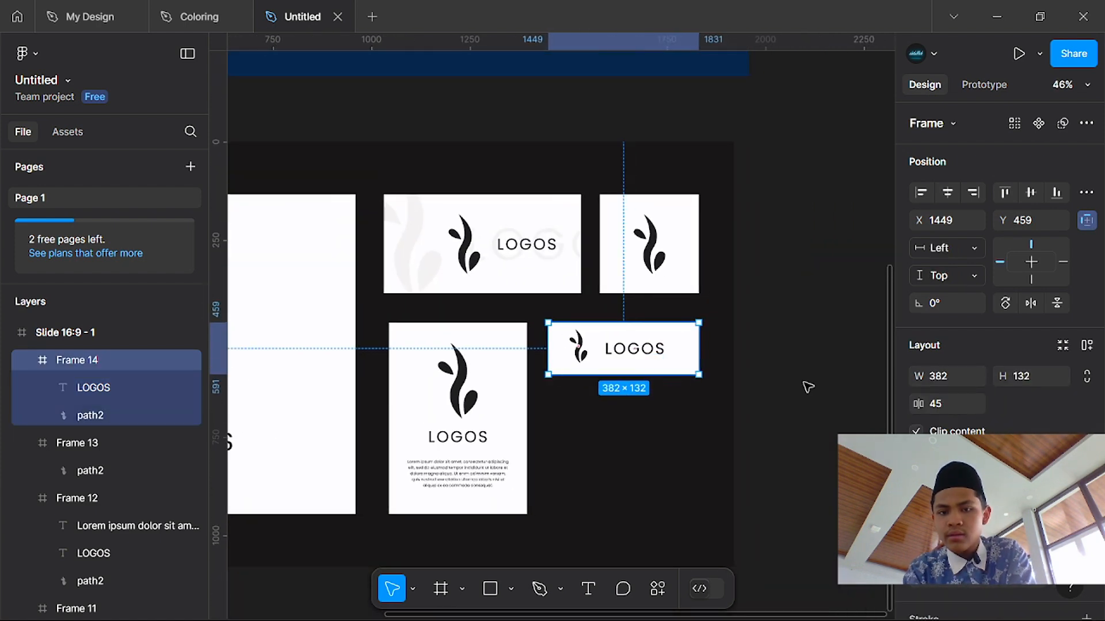
pyautogui.hotkey('ctrl', 'd')
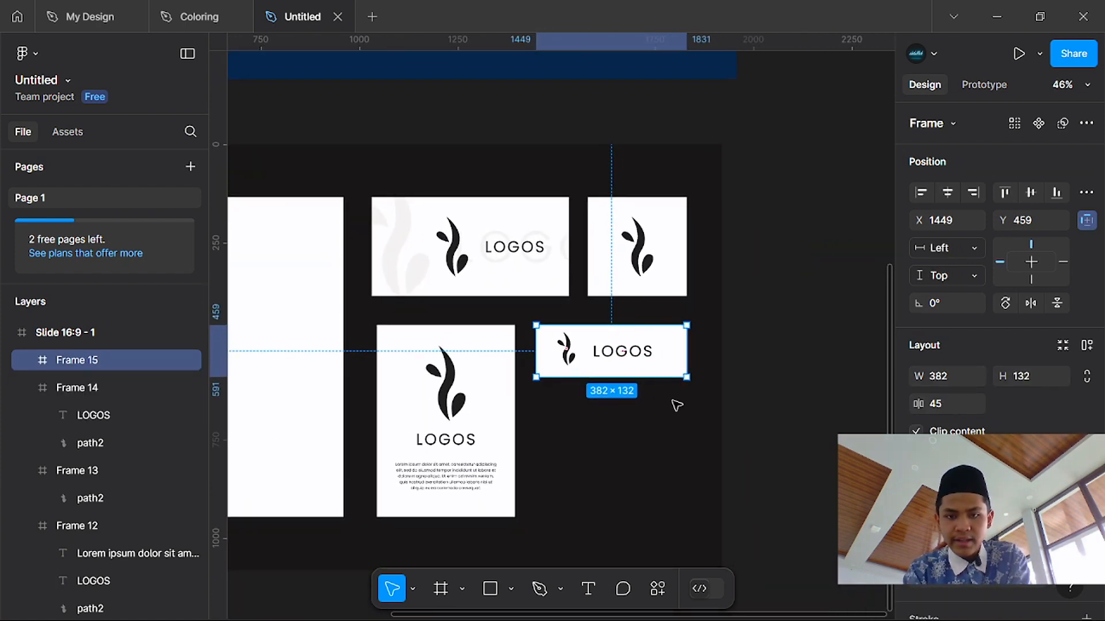
pyautogui.scroll(3, 673, 397)
pyautogui.moveTo(673, 363); pyautogui.dragTo(679, 447)
pyautogui.scroll(3, 679, 446)
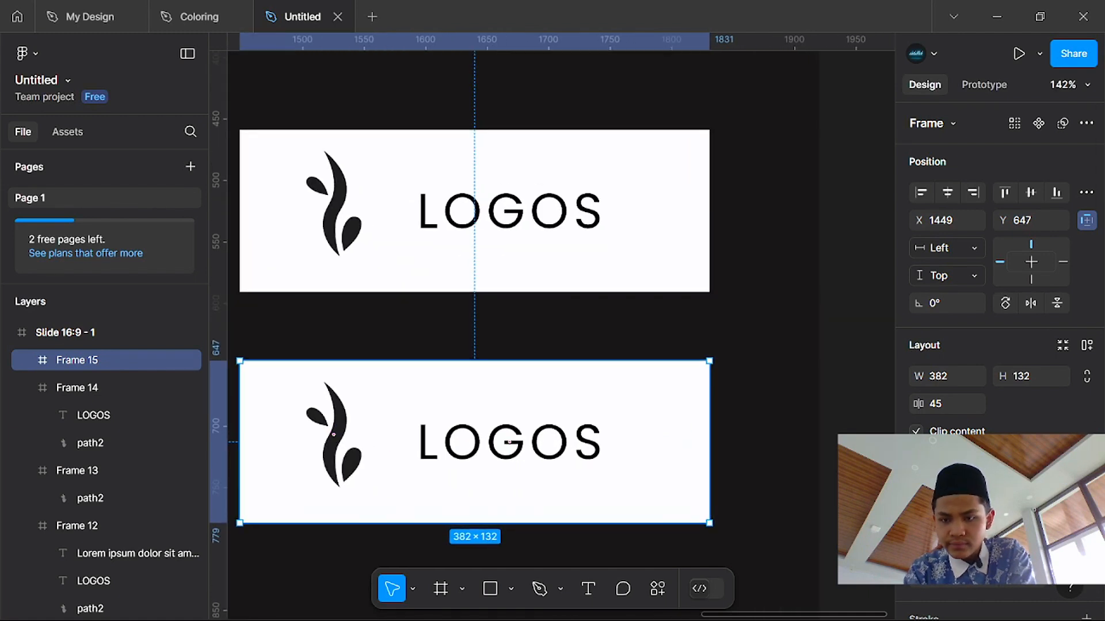
# Step: Round the duplicated banner's corners into a full pill shape with a radius of 80
pyautogui.write('20')
pyautogui.press('Return')
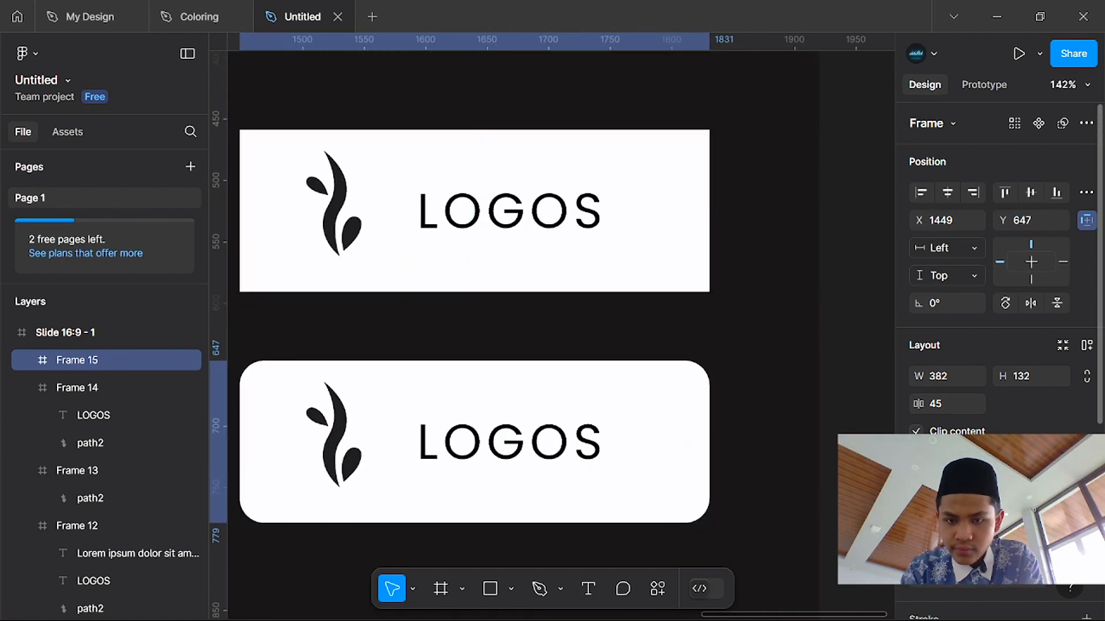
pyautogui.write('100')
pyautogui.press('Return')
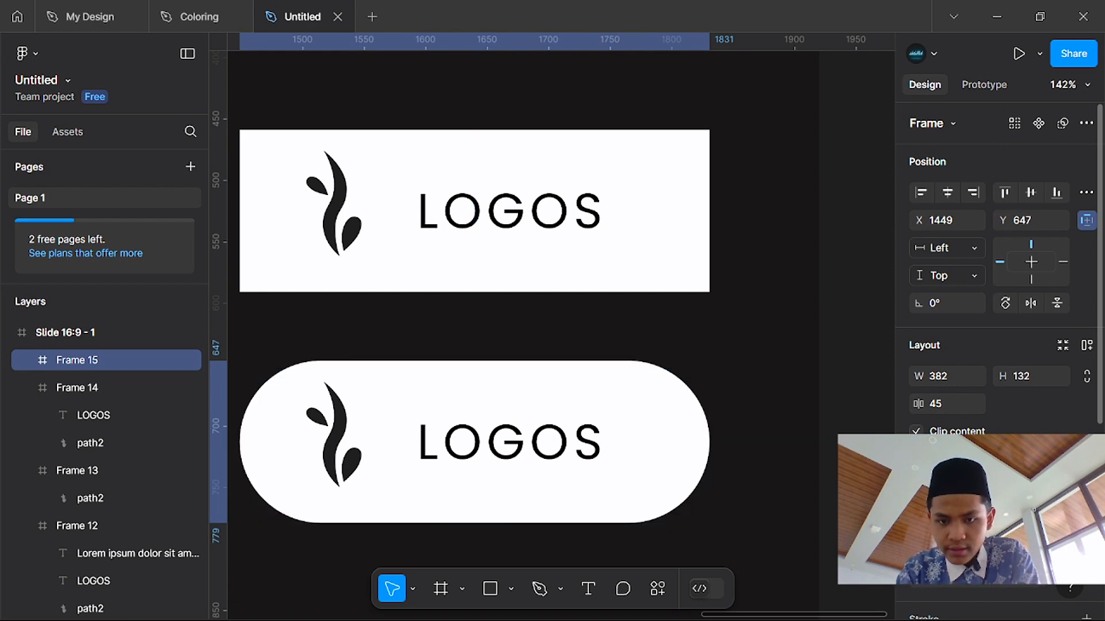
# Step: Compare the new white LOGOS pill and the slide's free space with the pill-shaped cards on the FL!TZ board
pyautogui.scroll(-4, 509, 378)
pyautogui.click(674, 393)
pyautogui.scroll(10, 674, 393)
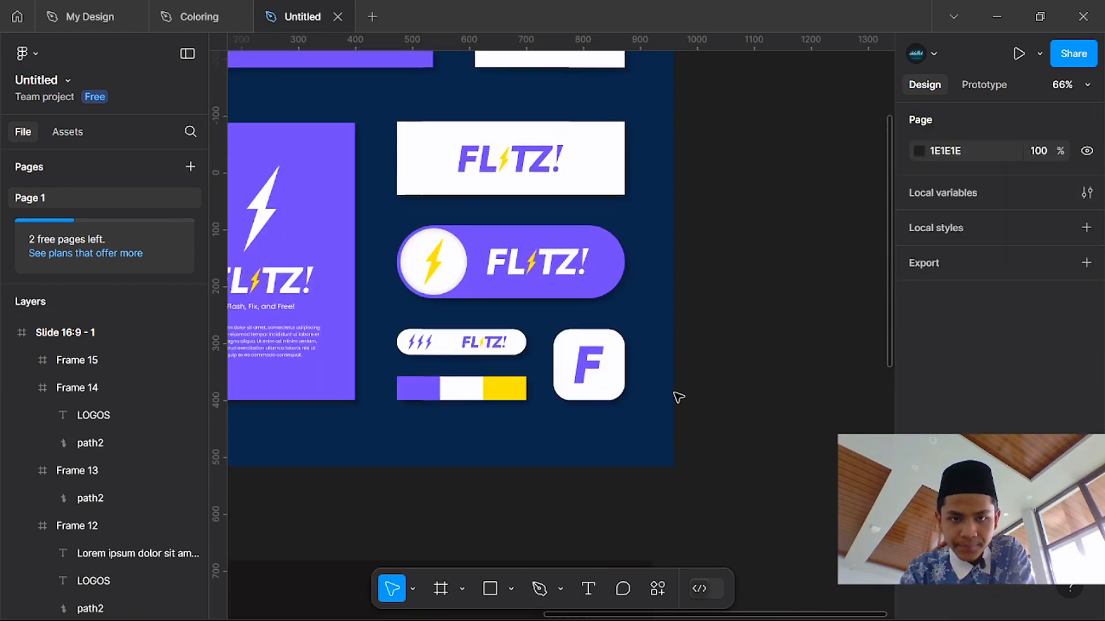
pyautogui.scroll(-1, 674, 393)
pyautogui.scroll(-10, 677, 396)
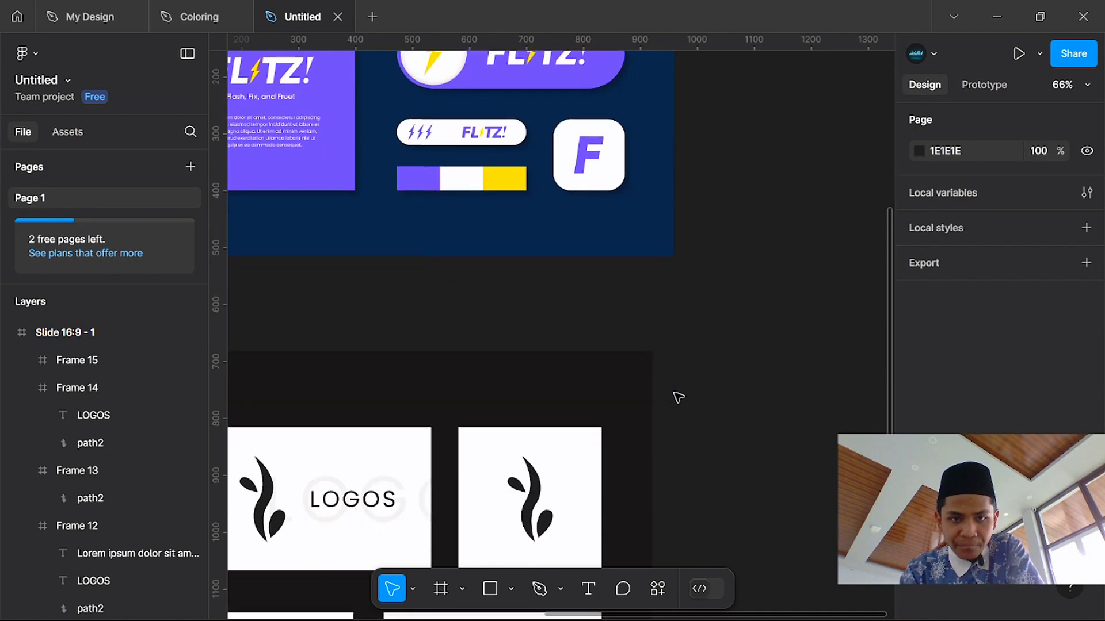
pyautogui.scroll(-3, 679, 397)
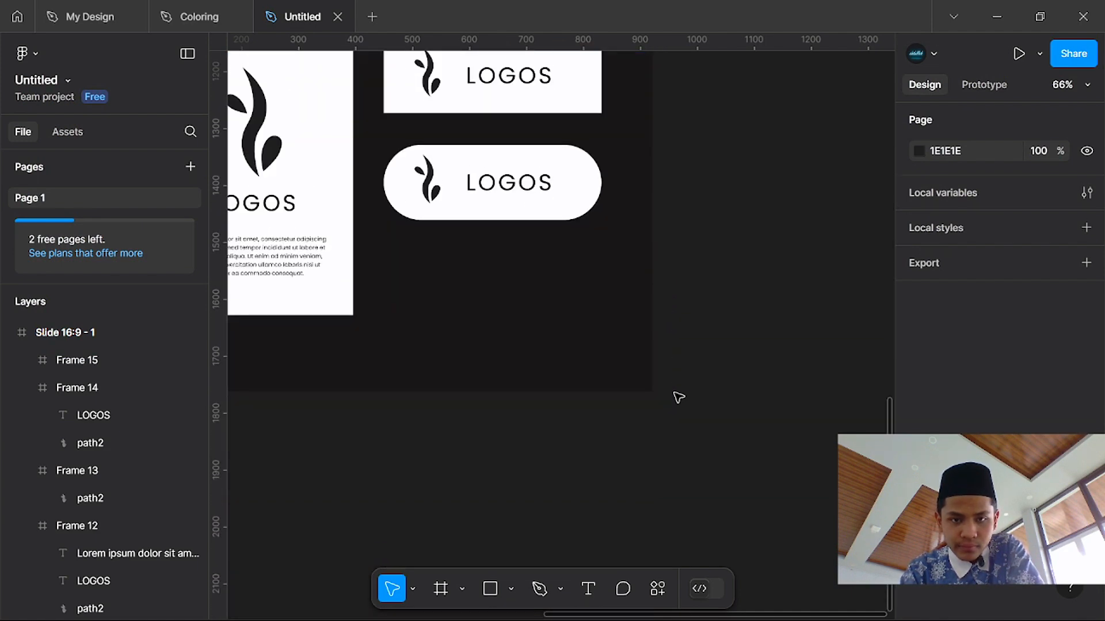
pyautogui.scroll(-5, 678, 397)
pyautogui.scroll(1, 678, 397)
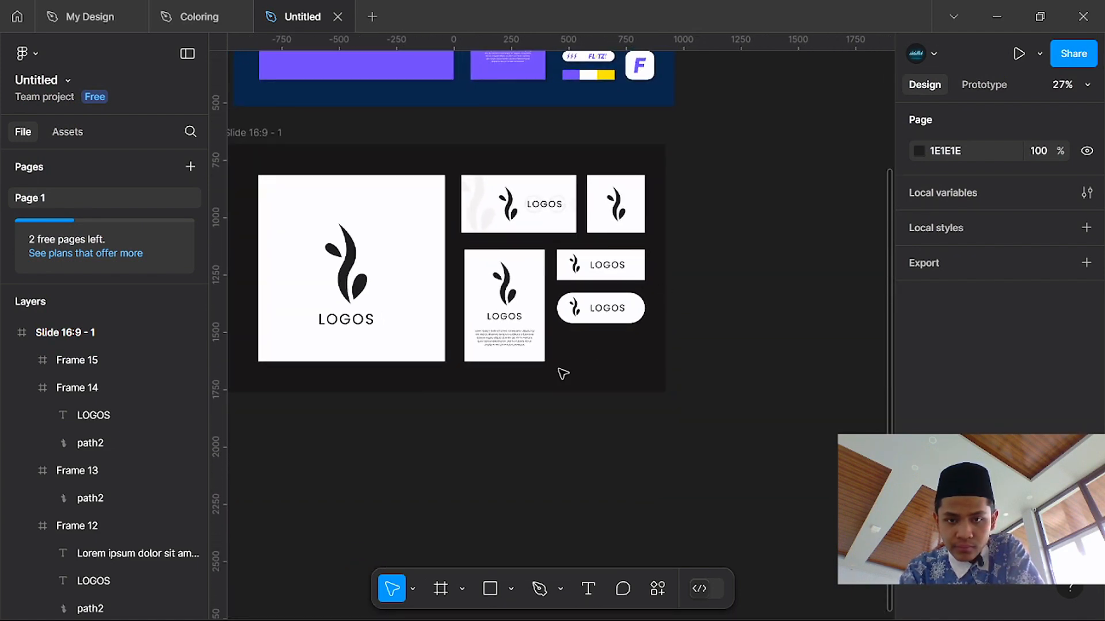
# Step: Duplicate the white pill frame and place the copy beneath it at X 1449, Y 816
pyautogui.scroll(5, 599, 340)
pyautogui.click(633, 306)
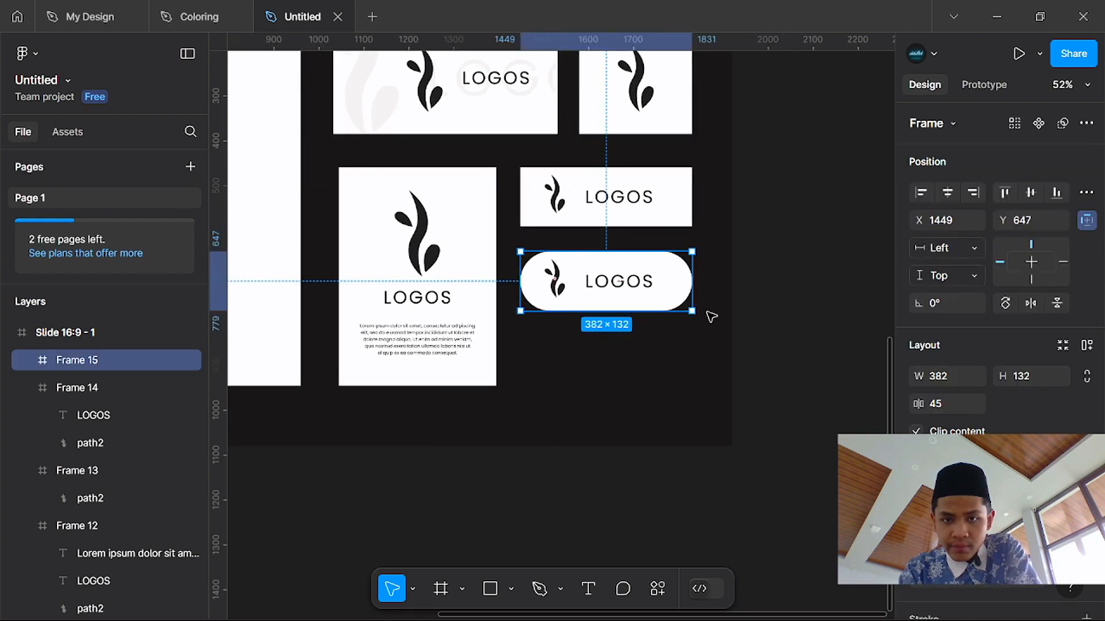
pyautogui.scroll(2, 712, 316)
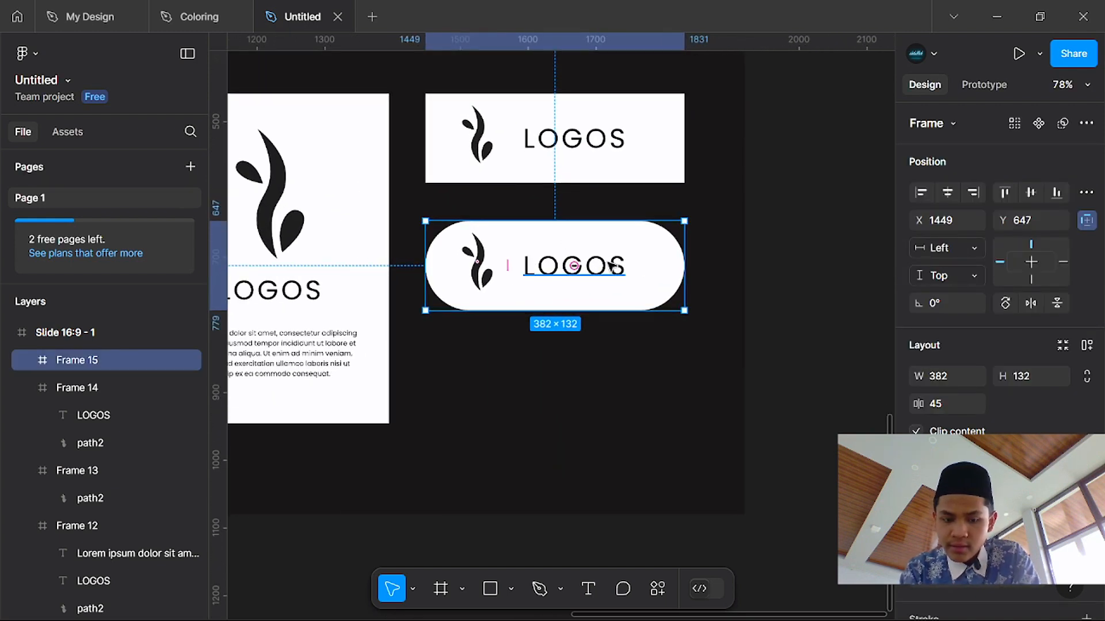
pyautogui.moveTo(611, 266); pyautogui.dragTo(642, 376)
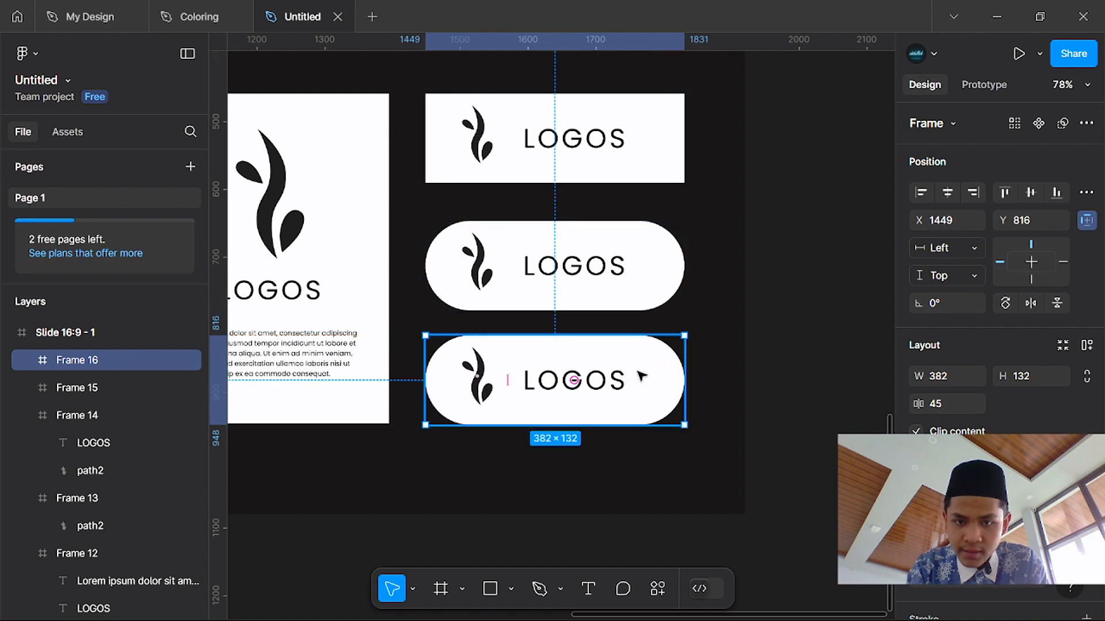
# Step: Change the lower pill's fill to dark grey 1E1E1E
pyautogui.click(699, 390)
pyautogui.click(662, 389)
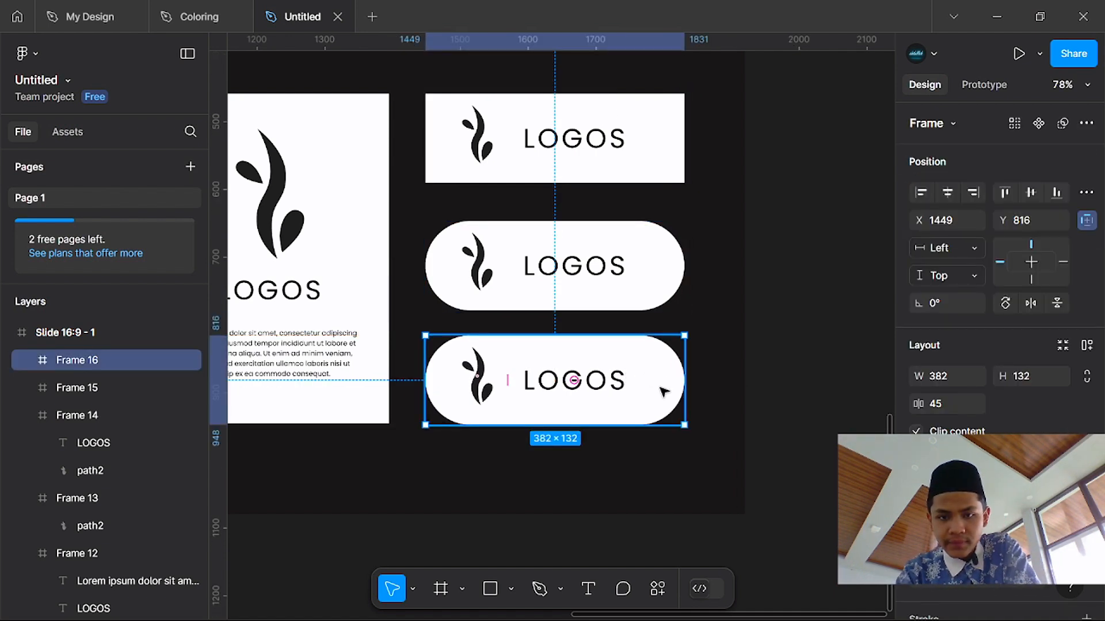
pyautogui.scroll(-1, 1000, 271)
pyautogui.click(921, 522)
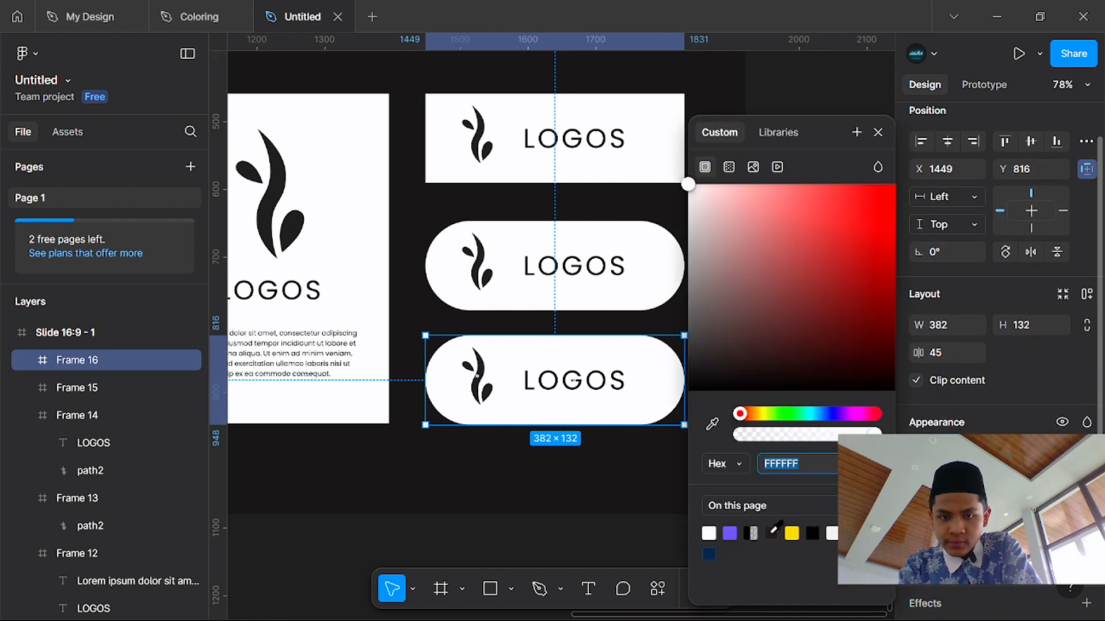
pyautogui.click(772, 533)
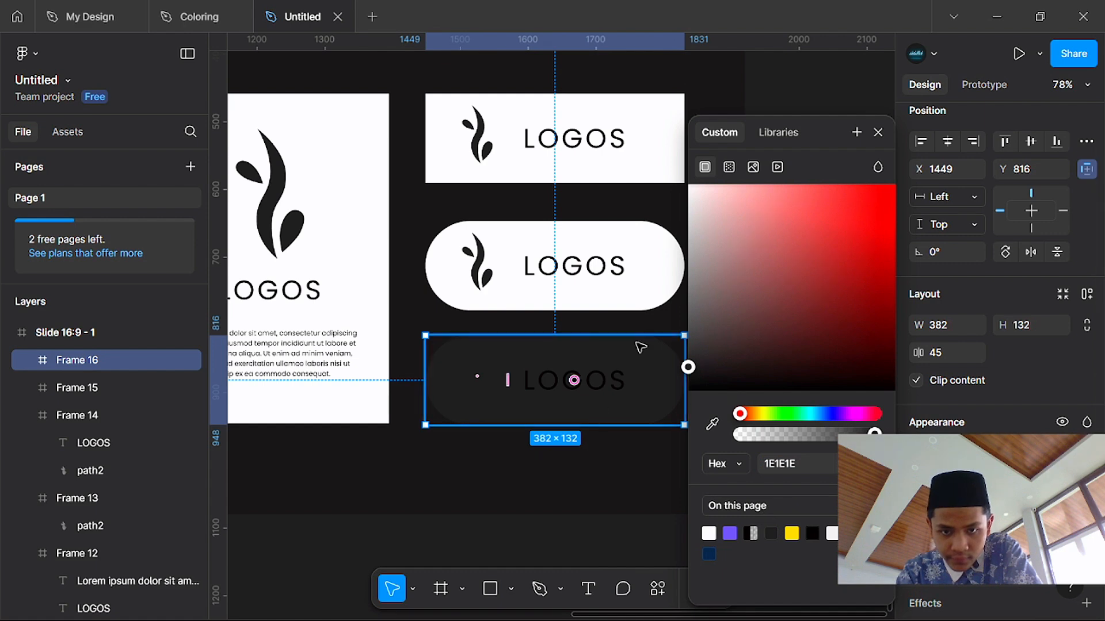
# Step: Recolour the LOGOS text and the leaf inside the dark pill to white FFFFFF
pyautogui.scroll(3, 641, 347)
pyautogui.click(607, 423)
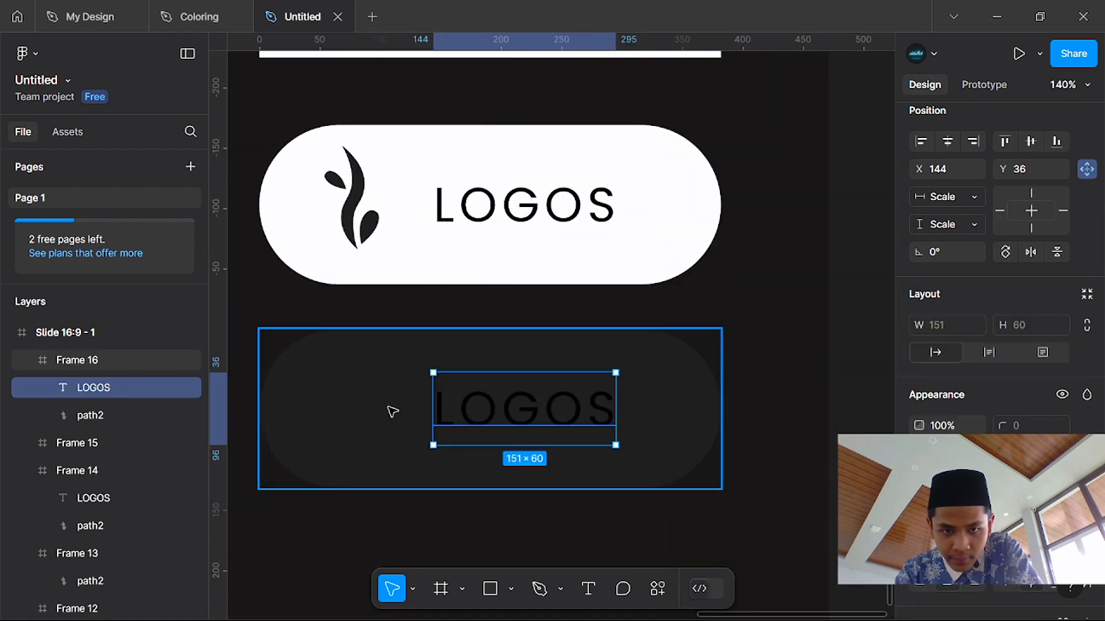
pyautogui.doubleClick(368, 411)
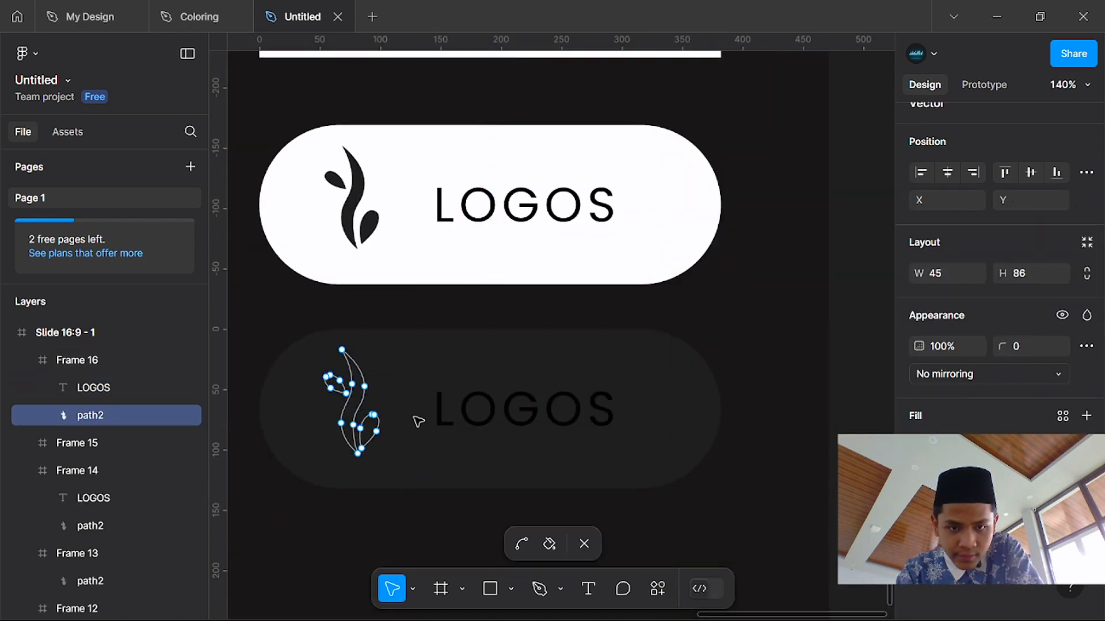
pyautogui.click(498, 414)
pyautogui.click(371, 410)
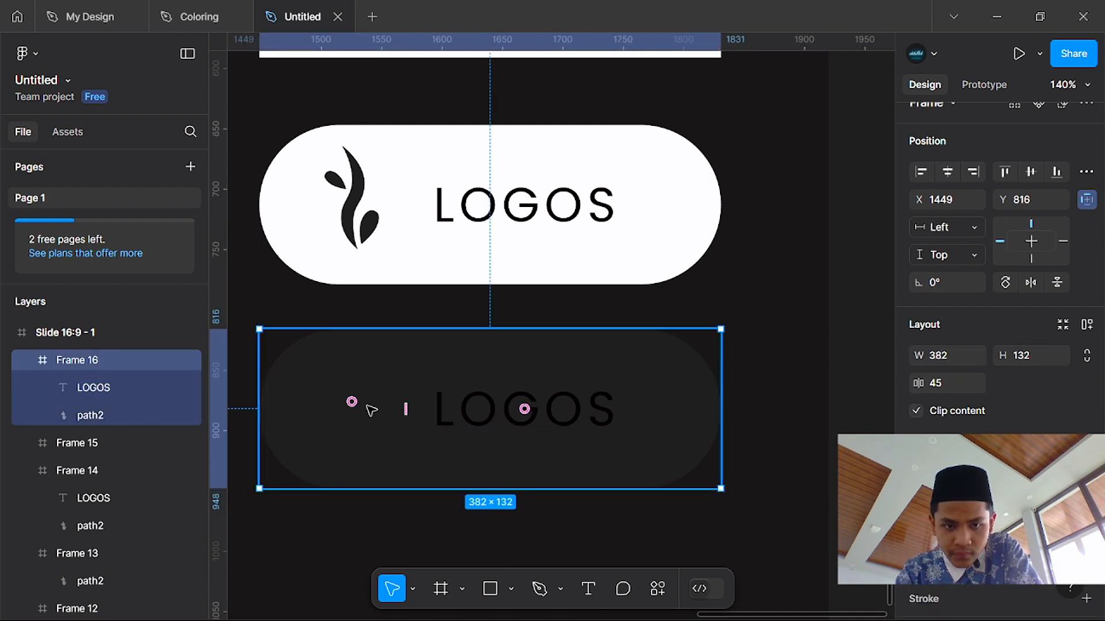
pyautogui.click(368, 423)
pyautogui.keyDown('shift'); pyautogui.click(439, 418); pyautogui.keyUp('shift')
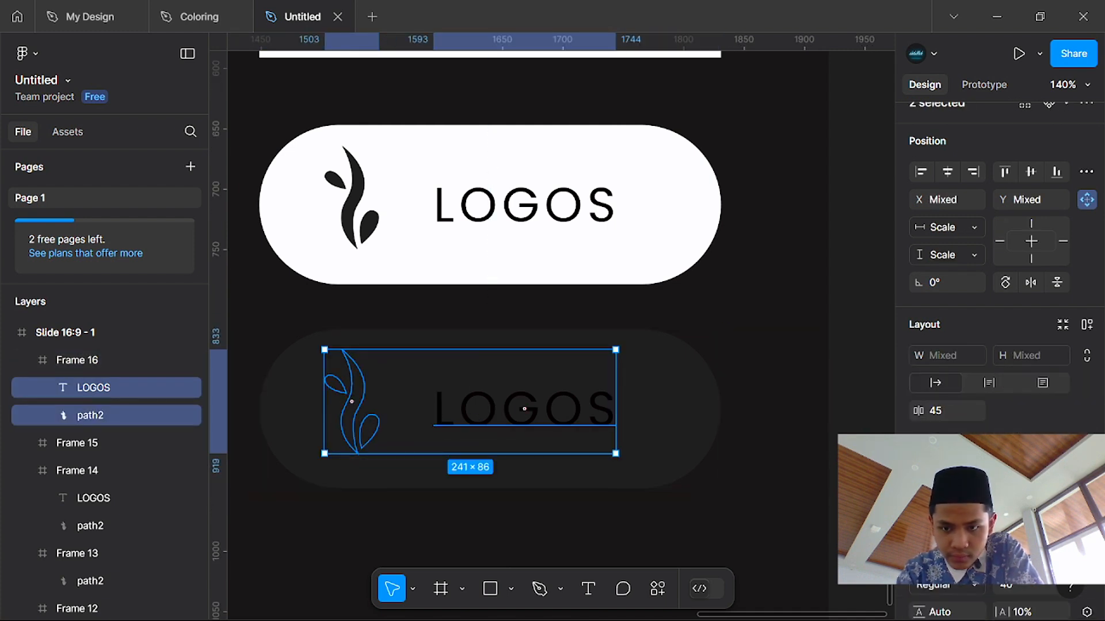
pyautogui.scroll(-2, 966, 599)
pyautogui.scroll(-4, 969, 600)
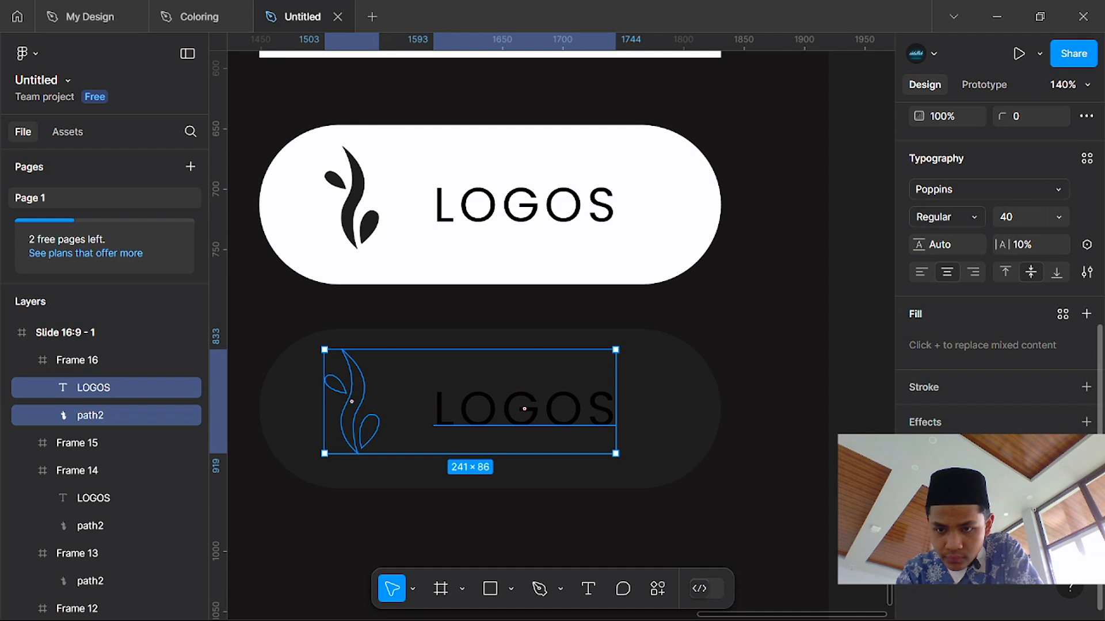
pyautogui.click(921, 488)
pyautogui.click(708, 532)
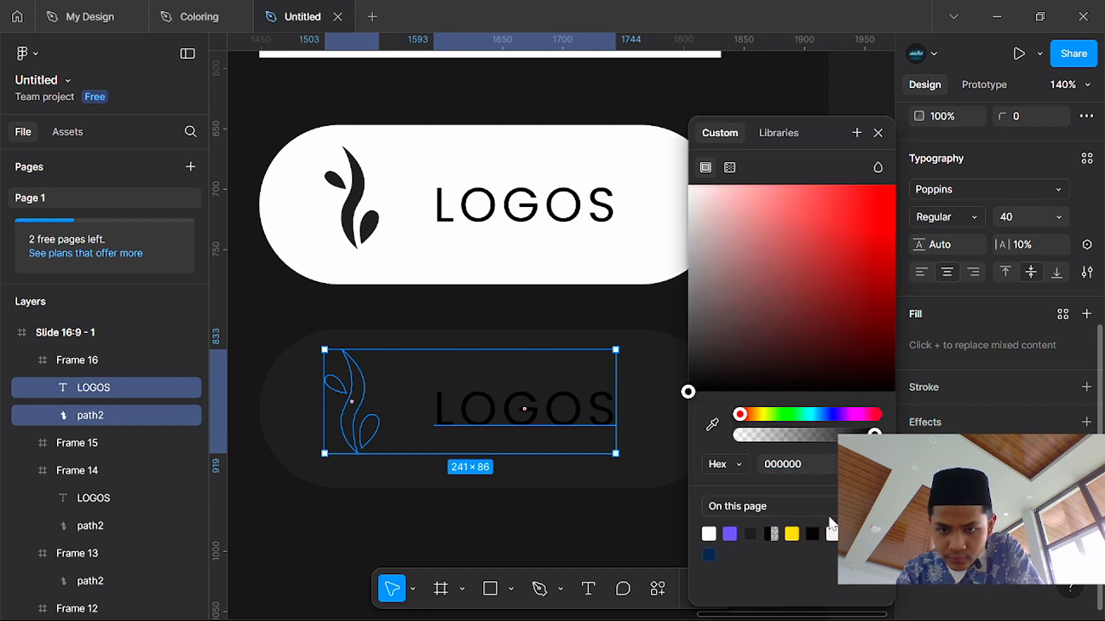
pyautogui.click(708, 537)
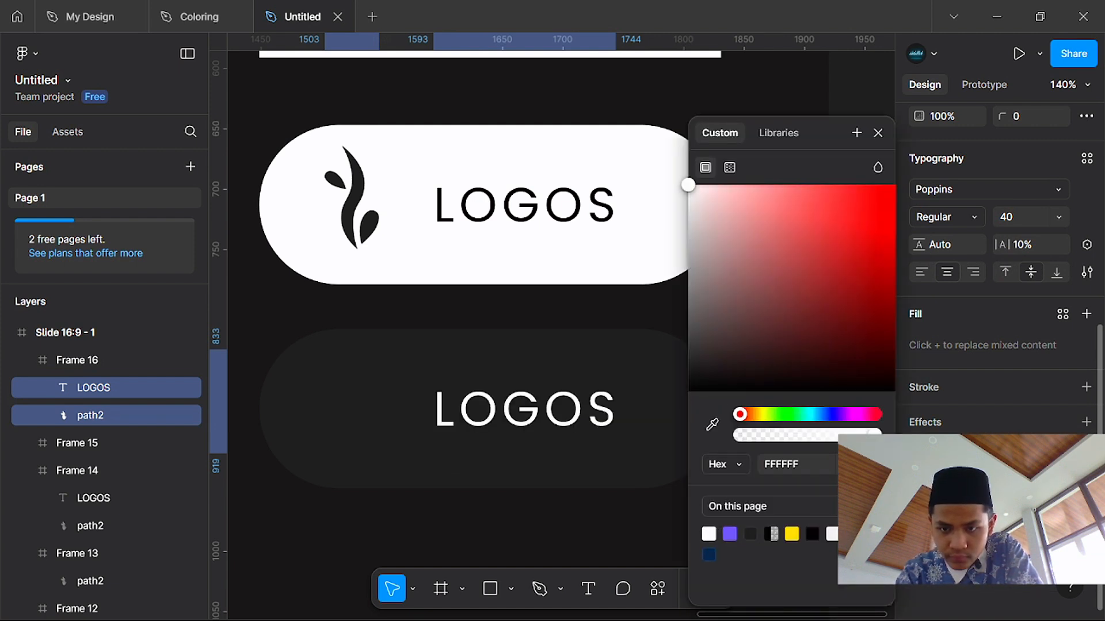
pyautogui.click(921, 515)
pyautogui.click(709, 533)
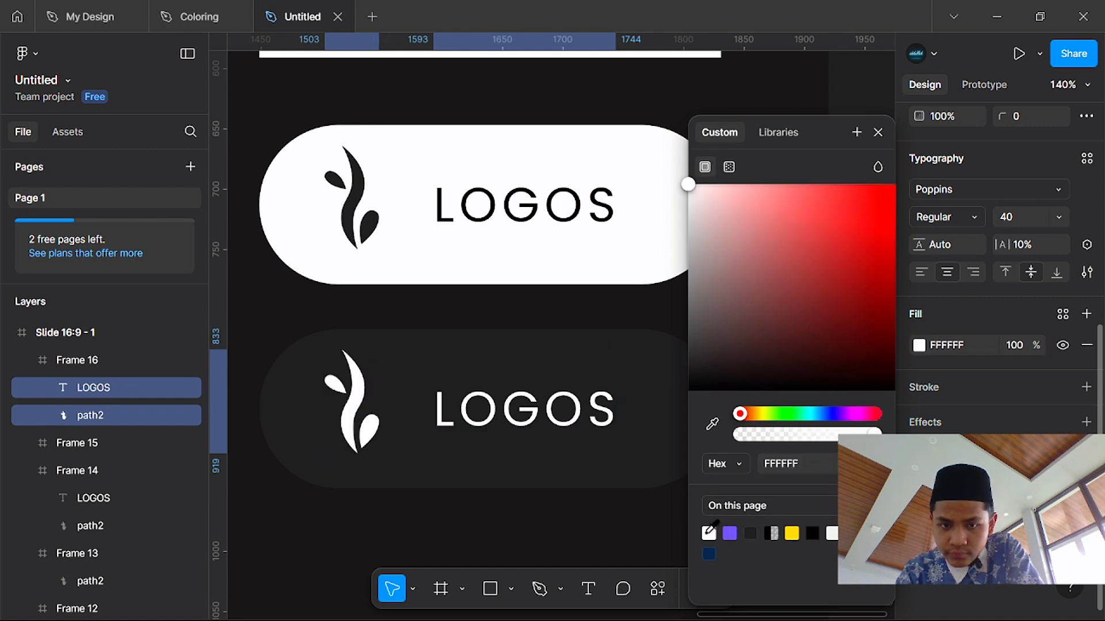
pyautogui.click(622, 536)
# Step: Add a thin outline stroke to the dark pill frame and colour it white FFFFFF
pyautogui.click(654, 454)
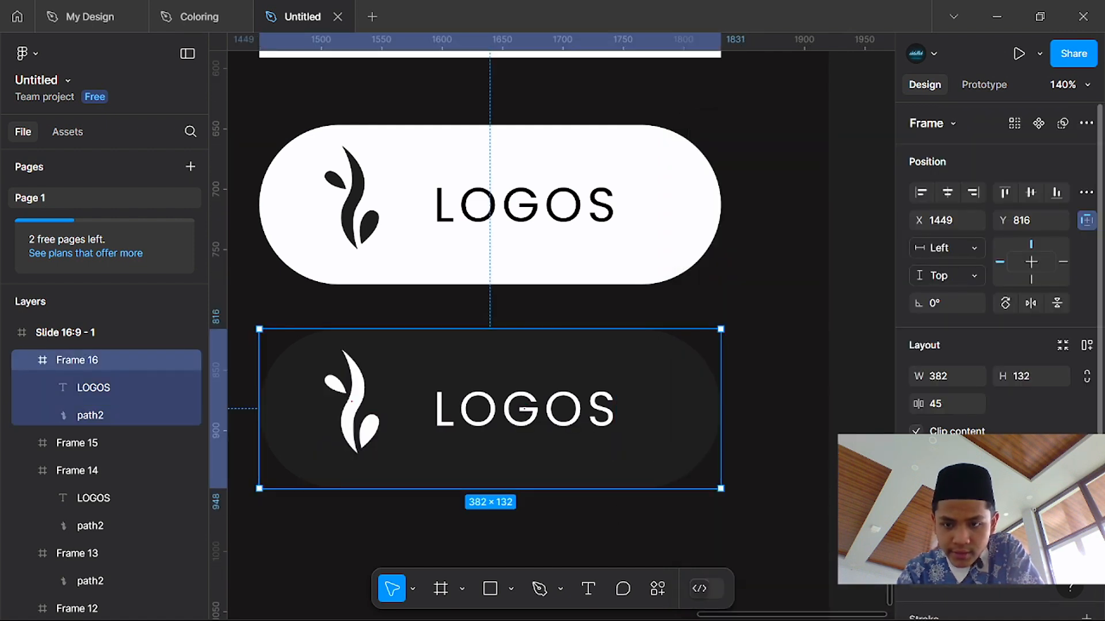
pyautogui.scroll(-3, 1030, 112)
pyautogui.click(1086, 453)
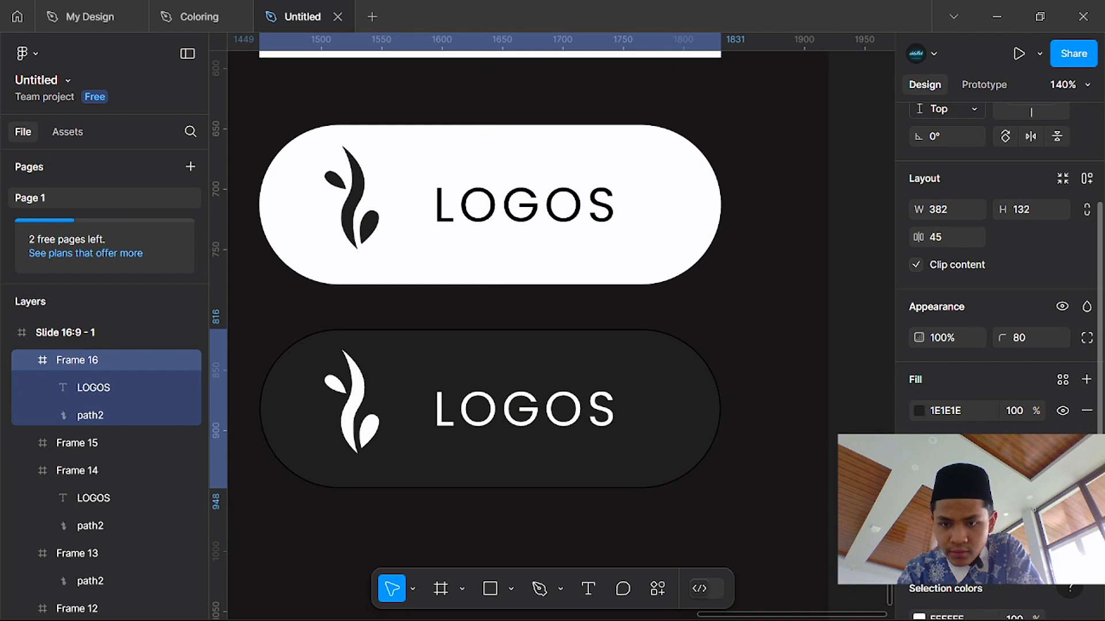
pyautogui.click(919, 483)
pyautogui.click(710, 529)
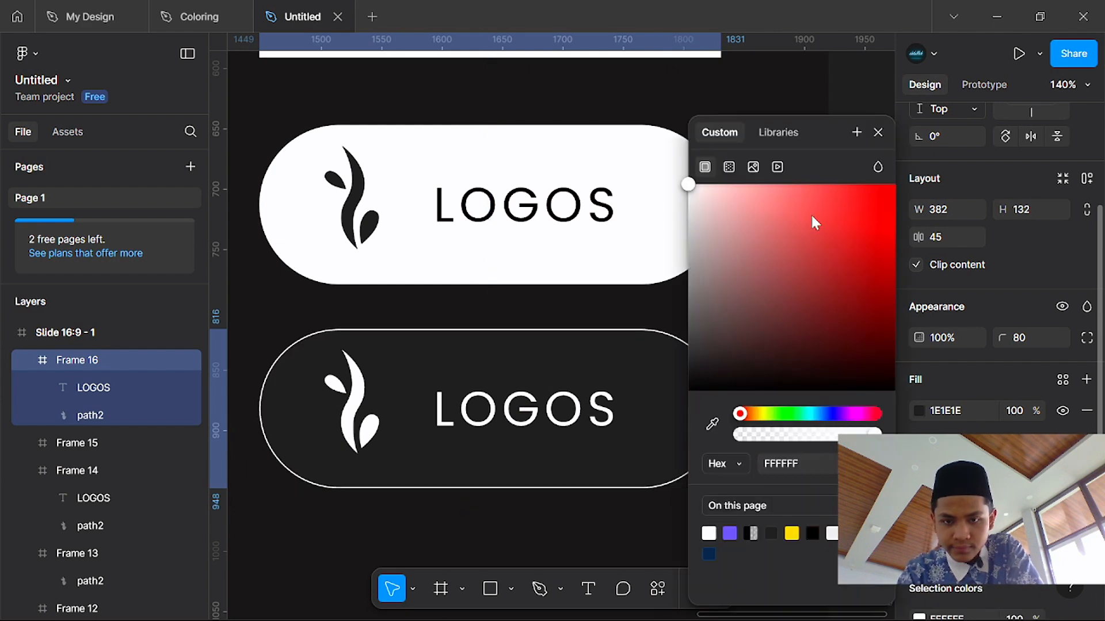
pyautogui.click(877, 133)
# Step: Reduce the dark pill's height to 80 by raising its lower edge, keeping the width at 382
pyautogui.scroll(-6, 798, 279)
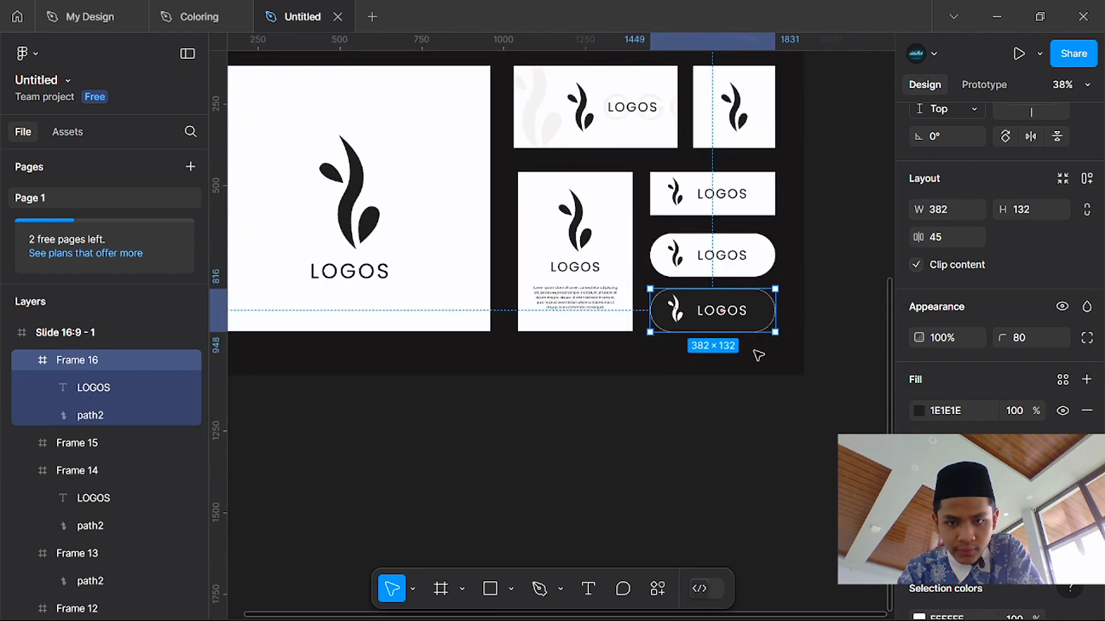
pyautogui.scroll(4, 809, 322)
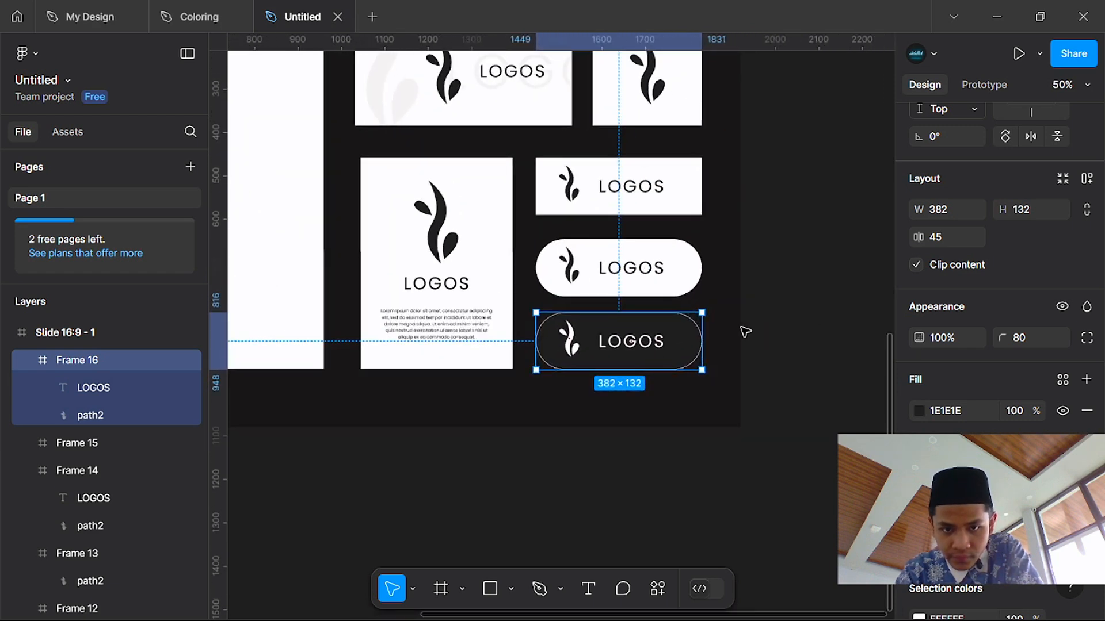
pyautogui.scroll(-1, 742, 328)
pyautogui.scroll(3, 683, 372)
pyautogui.scroll(3, 683, 372)
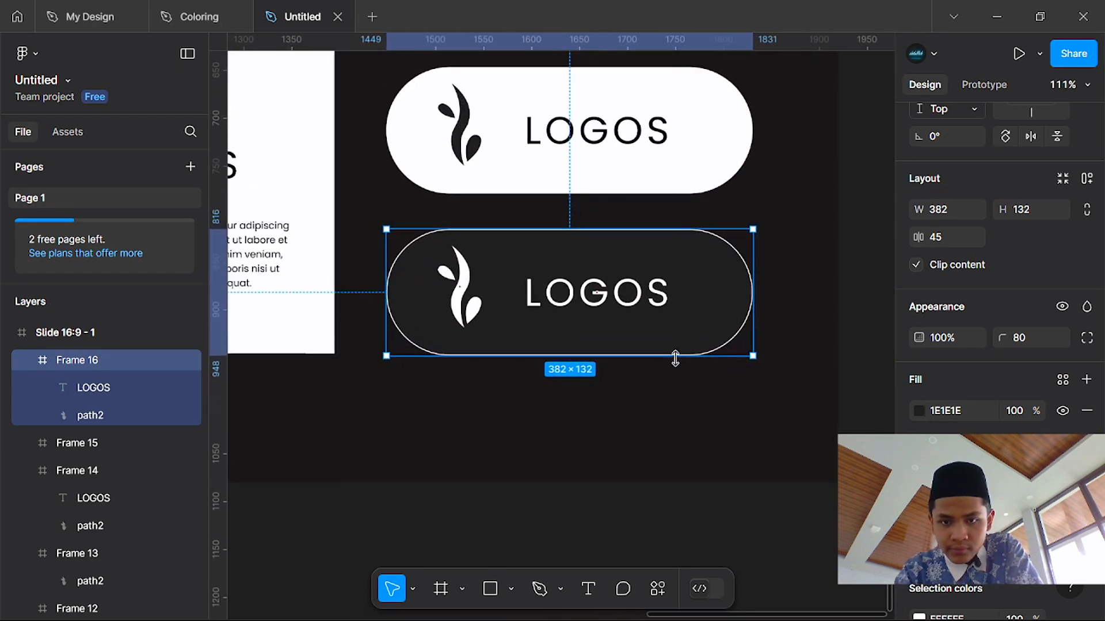
pyautogui.moveTo(672, 356); pyautogui.dragTo(669, 305)
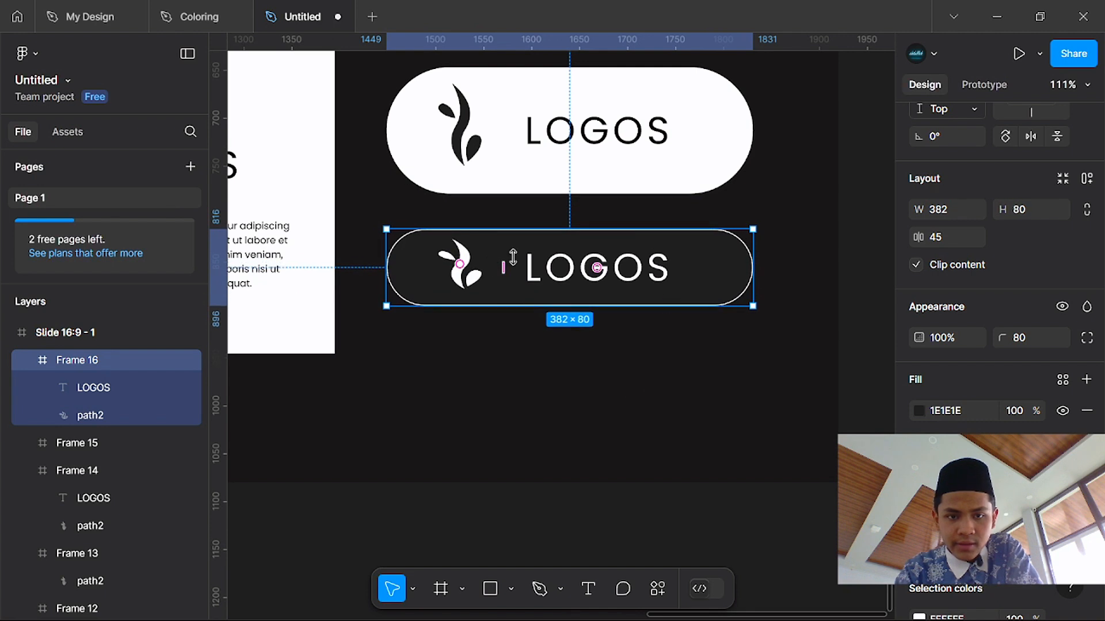
# Step: Narrow the squashed leaf in the dark pill to restore its proportions, then check the pill against the neighbouring cards
pyautogui.click(482, 272)
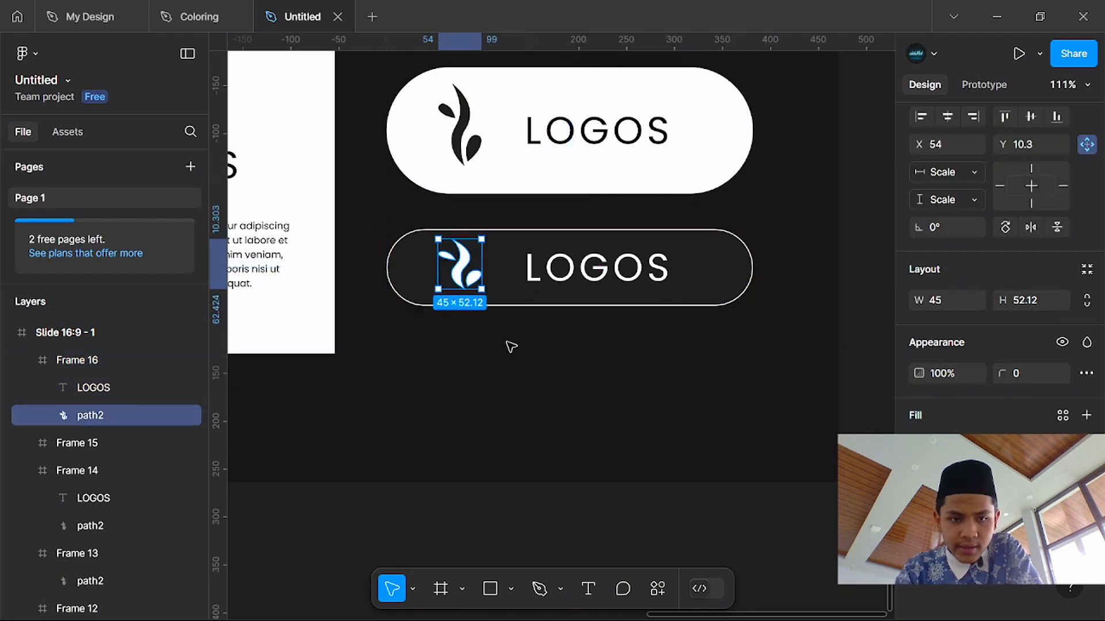
pyautogui.moveTo(482, 267); pyautogui.dragTo(475, 268)
pyautogui.click(554, 253)
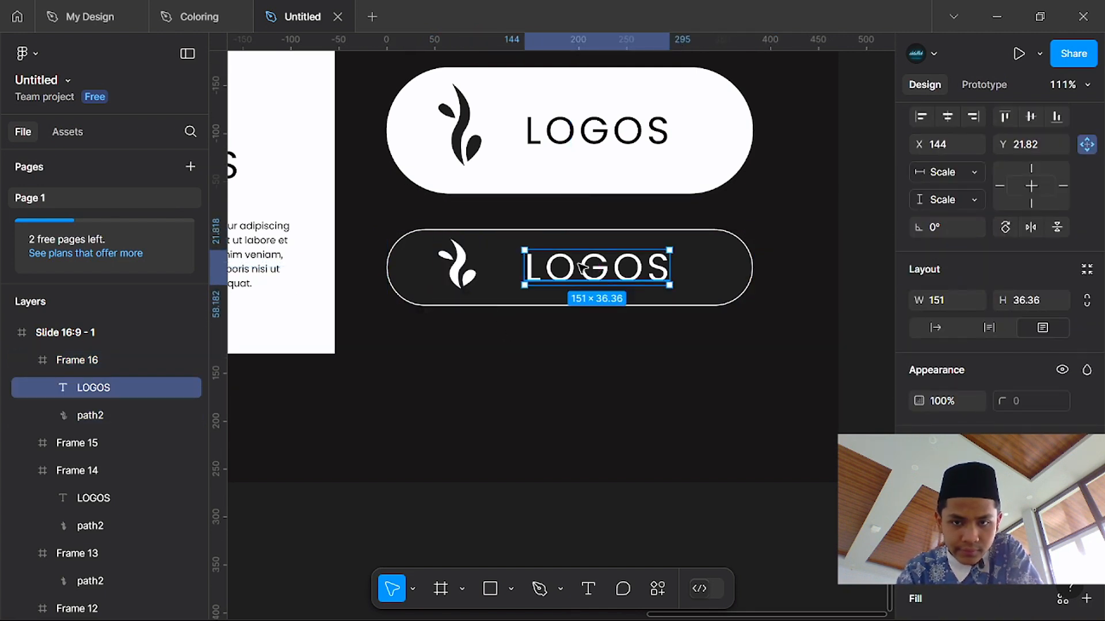
pyautogui.scroll(-5, 636, 419)
pyautogui.click(561, 464)
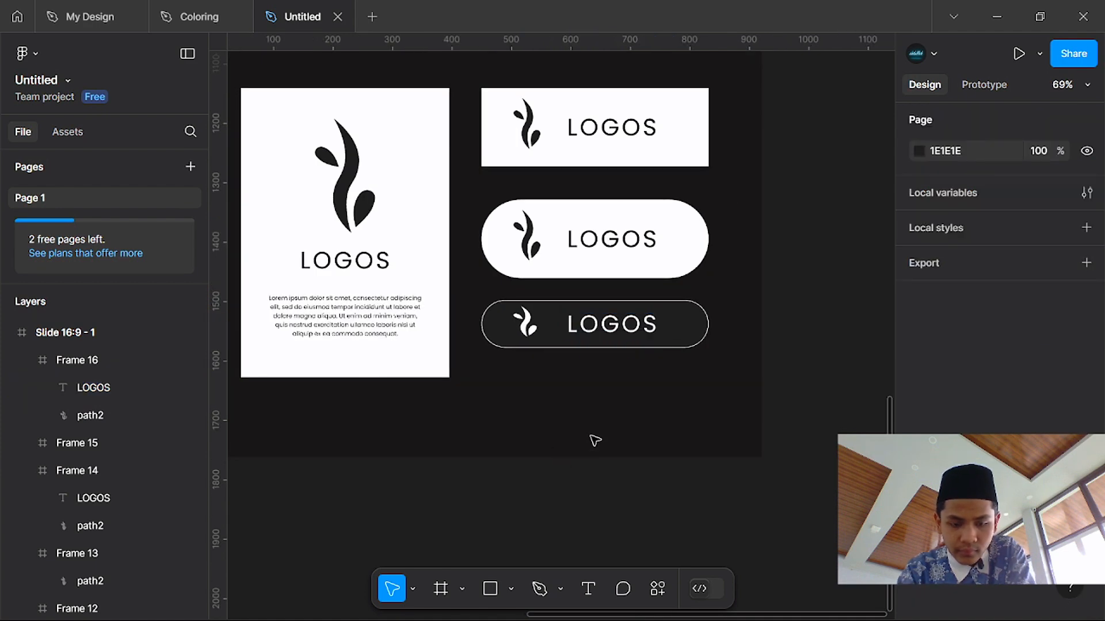
pyautogui.scroll(3, 593, 439)
pyautogui.scroll(-5, 621, 443)
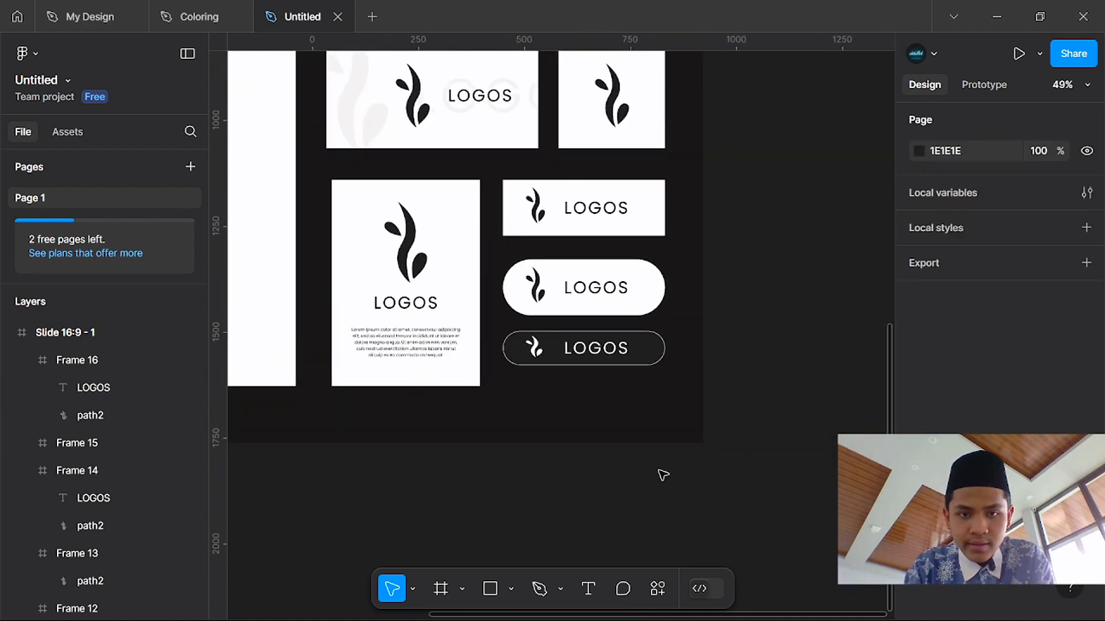
# Step: Draw an 83 × 42 rectangle below the dark pill and duplicate it twice to form a row of three swatches
pyautogui.hscroll(-1, 662, 475)
pyautogui.scroll(1, 662, 475)
pyautogui.hscroll(-5, 604, 483)
pyautogui.scroll(1, 604, 483)
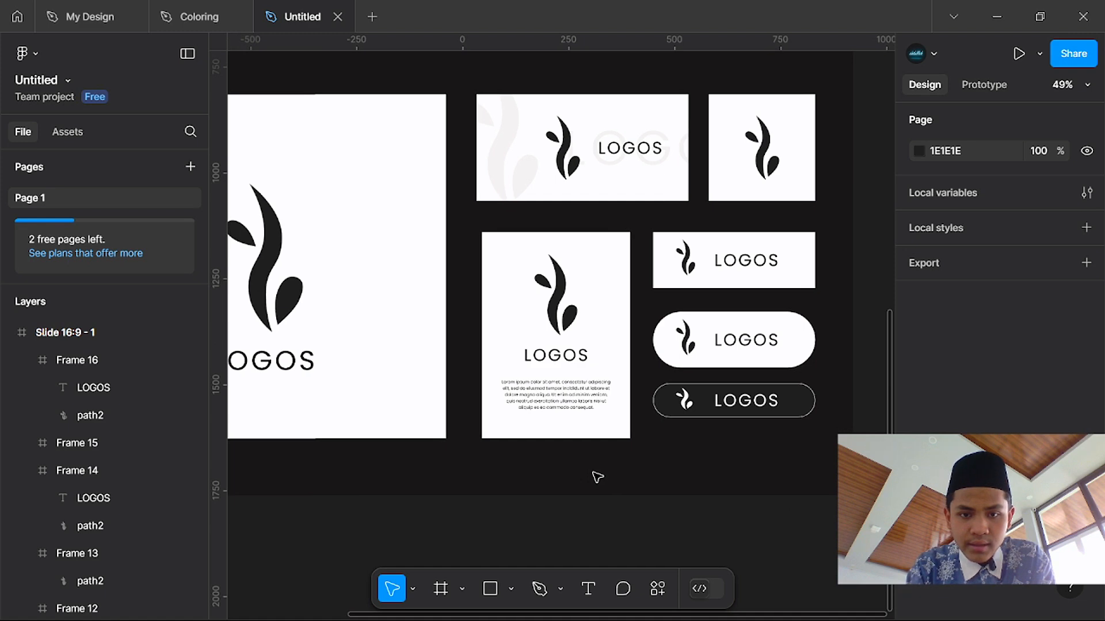
pyautogui.hscroll(4, 667, 474)
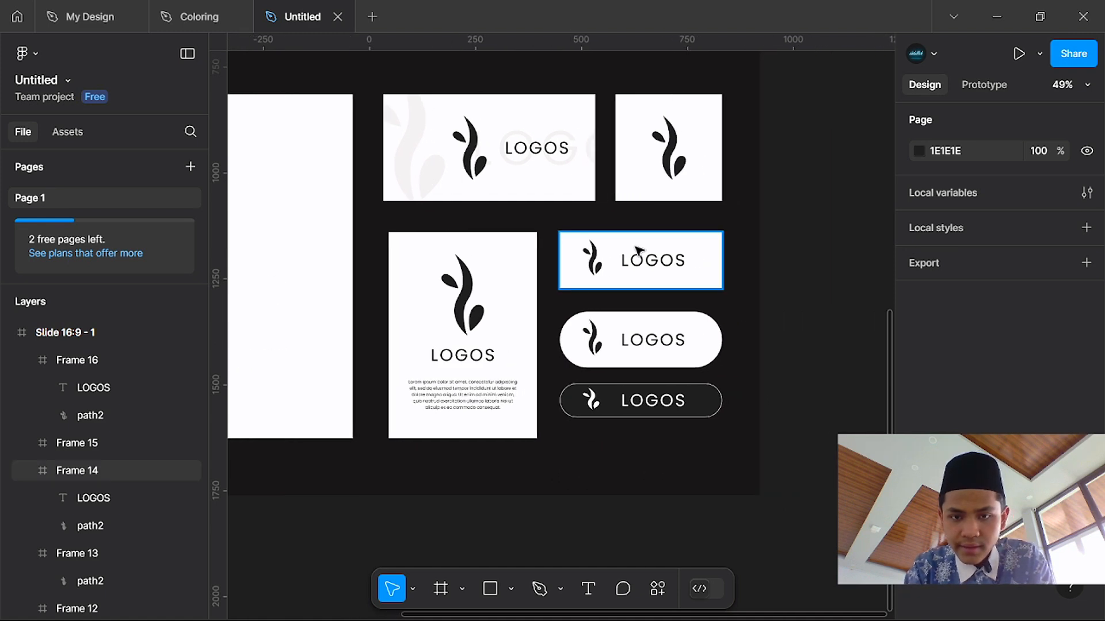
pyautogui.scroll(4, 639, 247)
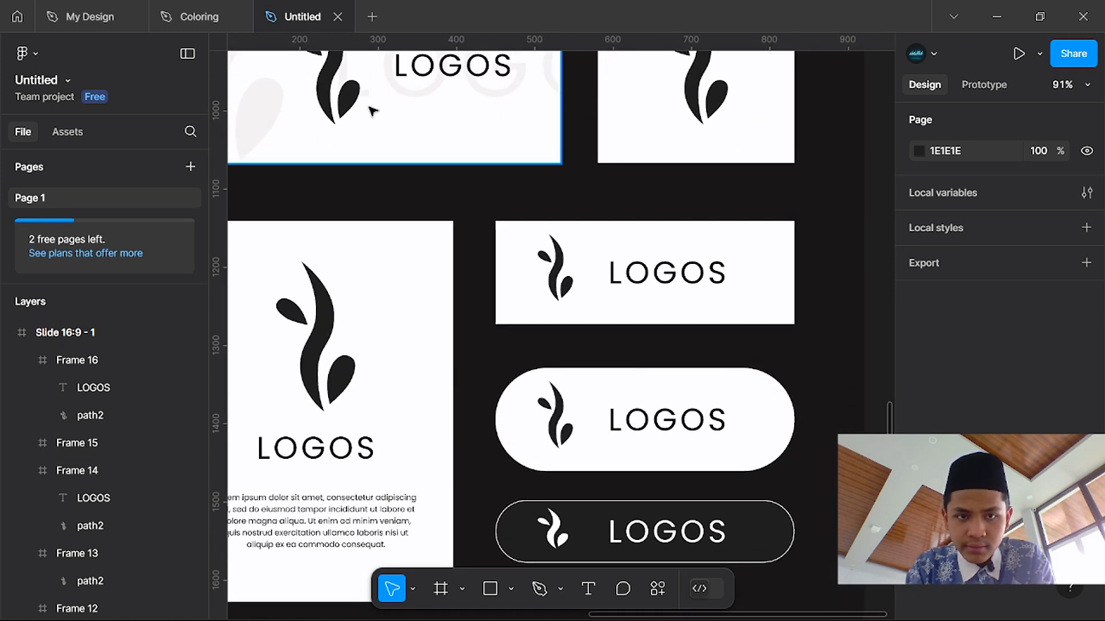
pyautogui.scroll(-5, 681, 458)
pyautogui.hscroll(2, 681, 458)
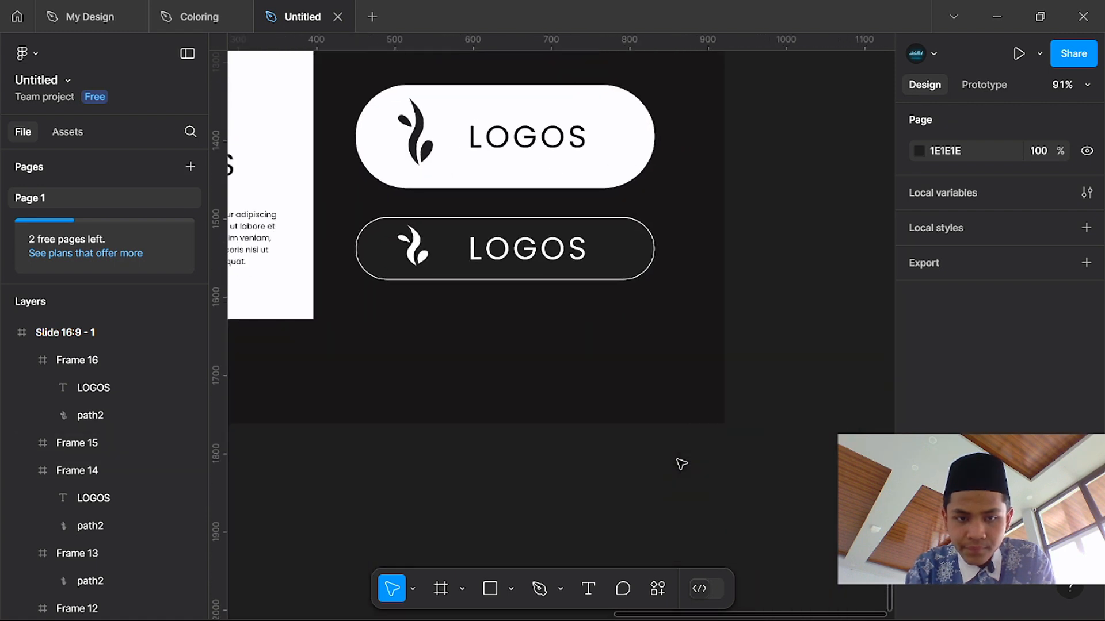
pyautogui.hscroll(-1, 681, 463)
pyautogui.moveTo(454, 350)
pyautogui.mouseDown()
pyautogui.moveTo(388, 317)
pyautogui.moveTo(473, 325)
pyautogui.moveTo(469, 334)
pyautogui.mouseUp()
pyautogui.hotkey('ctrl', 'd')
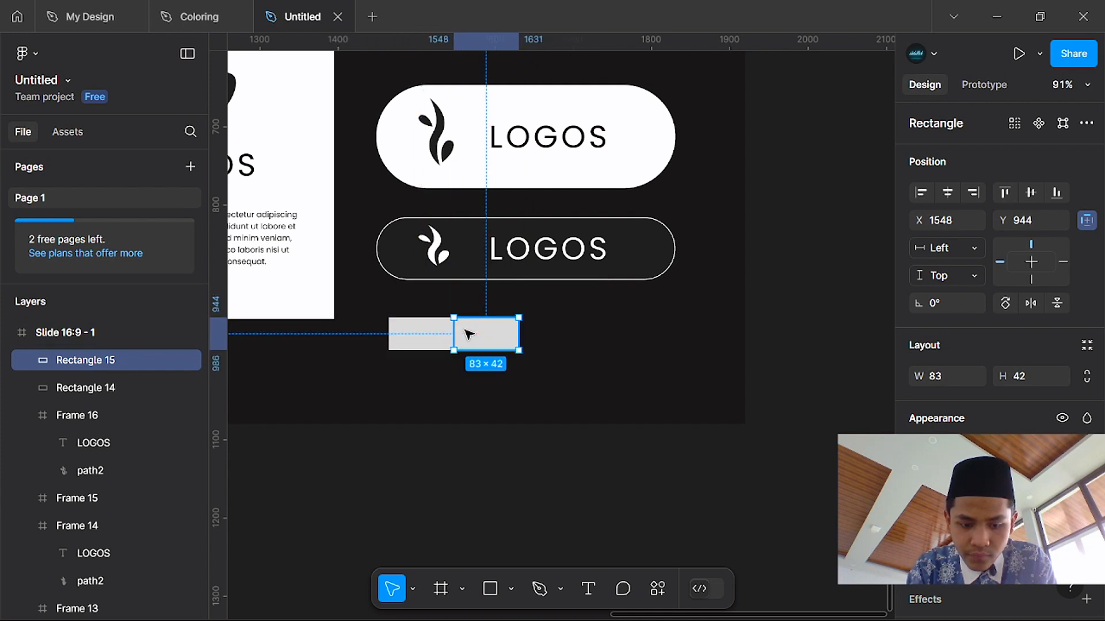
pyautogui.hotkey('ctrl', 'd')
# Step: Fill the third swatch with dark 1E1E1E and give it a white FFFFFF stroke
pyautogui.click(493, 336)
pyautogui.click(923, 523)
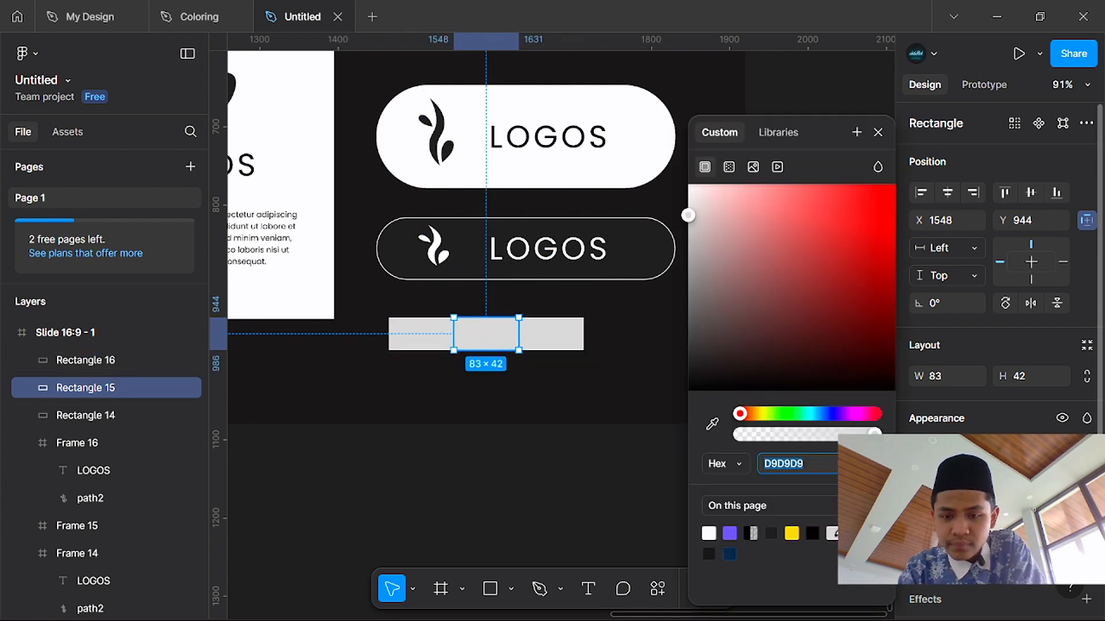
pyautogui.click(541, 333)
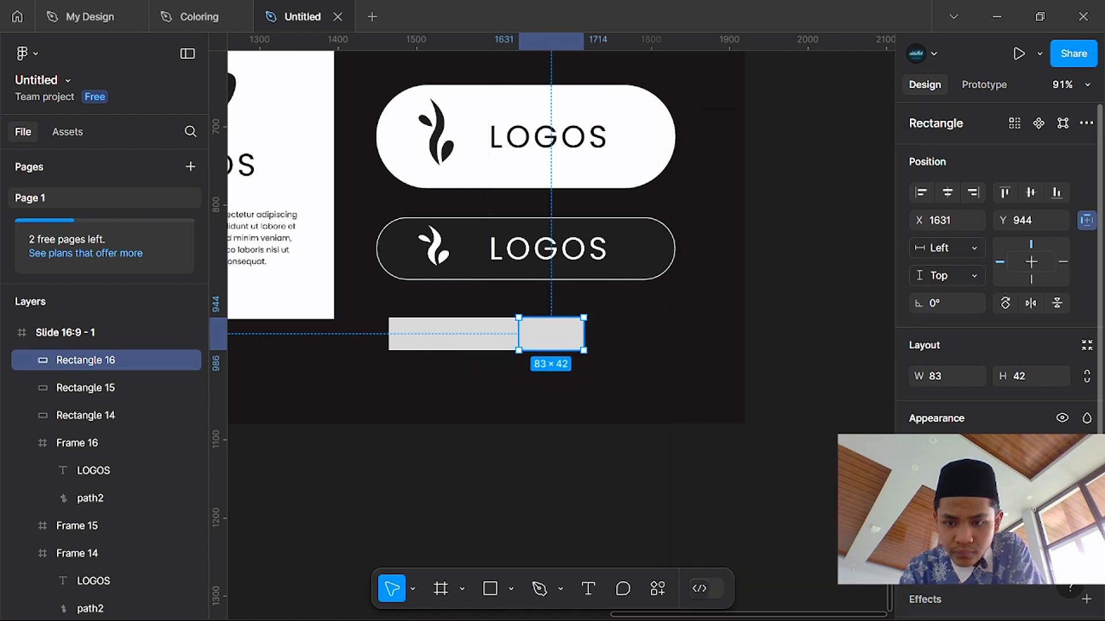
pyautogui.click(923, 522)
pyautogui.click(772, 533)
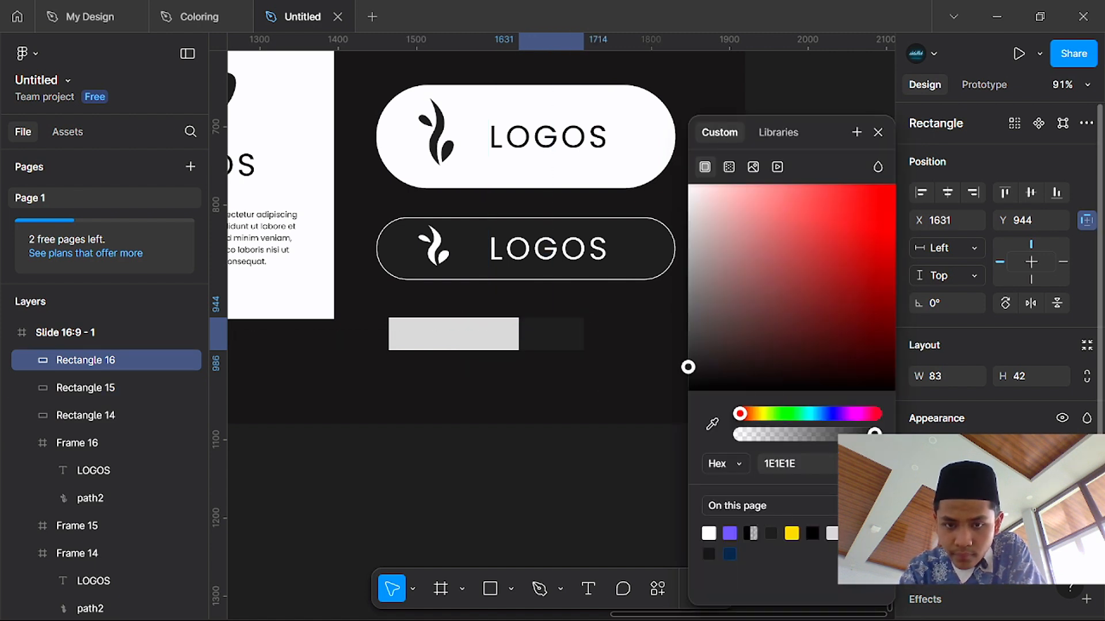
pyautogui.click(876, 134)
pyautogui.click(1086, 568)
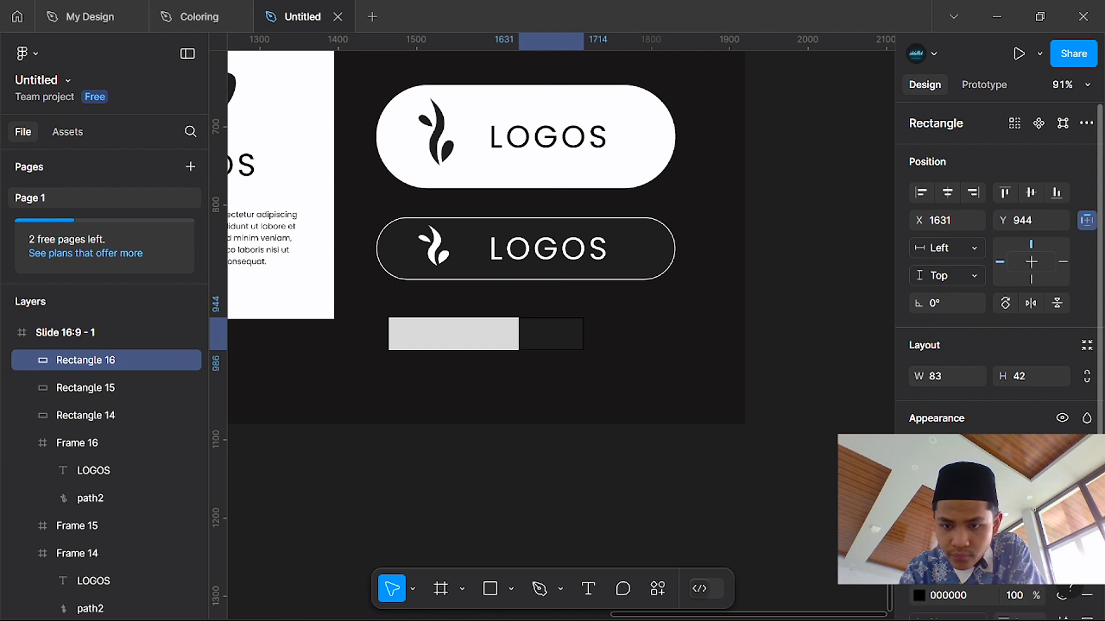
pyautogui.click(919, 595)
pyautogui.click(760, 533)
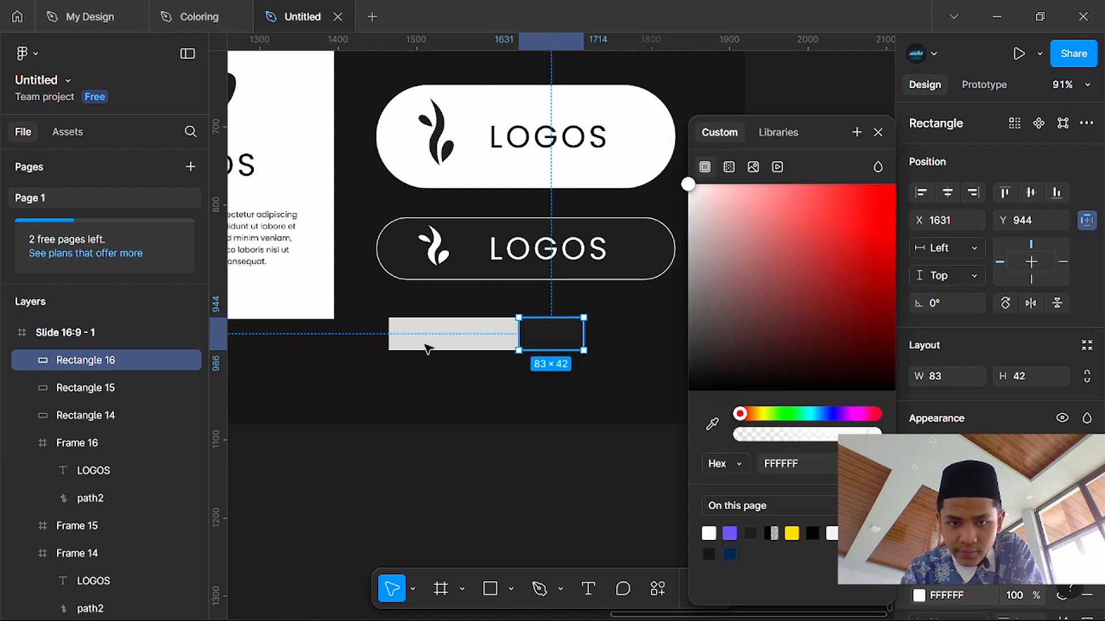
# Step: Fill the first swatch of the row with white
pyautogui.click(413, 344)
pyautogui.click(919, 540)
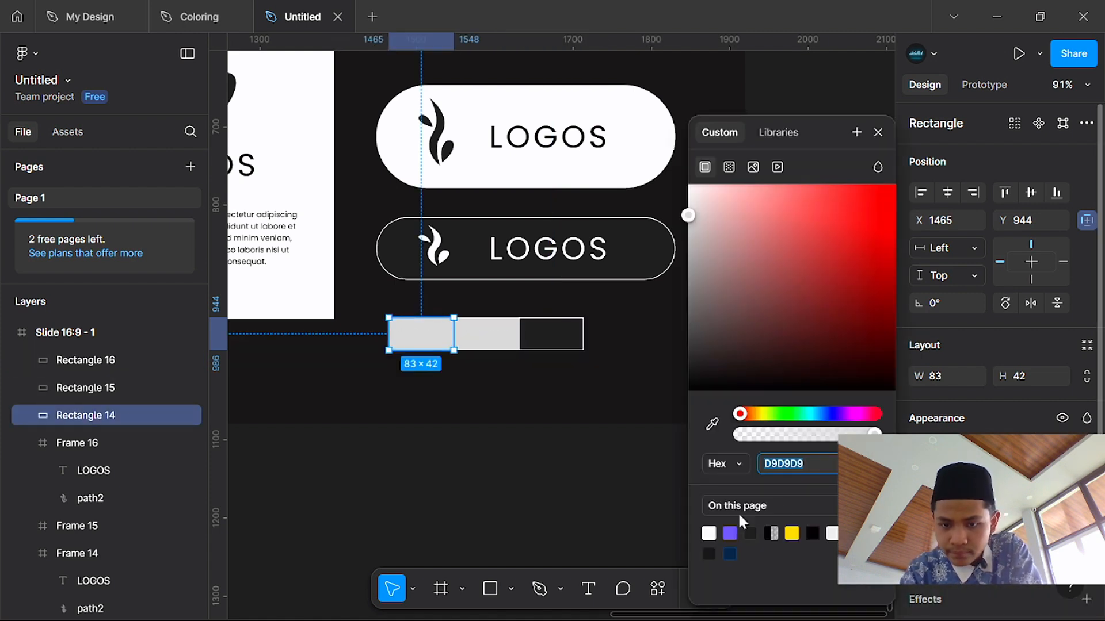
pyautogui.click(709, 534)
pyautogui.click(567, 501)
# Step: Move the three swatches flush with the dark pill's right edge and narrow the row from its left side to 211 wide
pyautogui.click(486, 334)
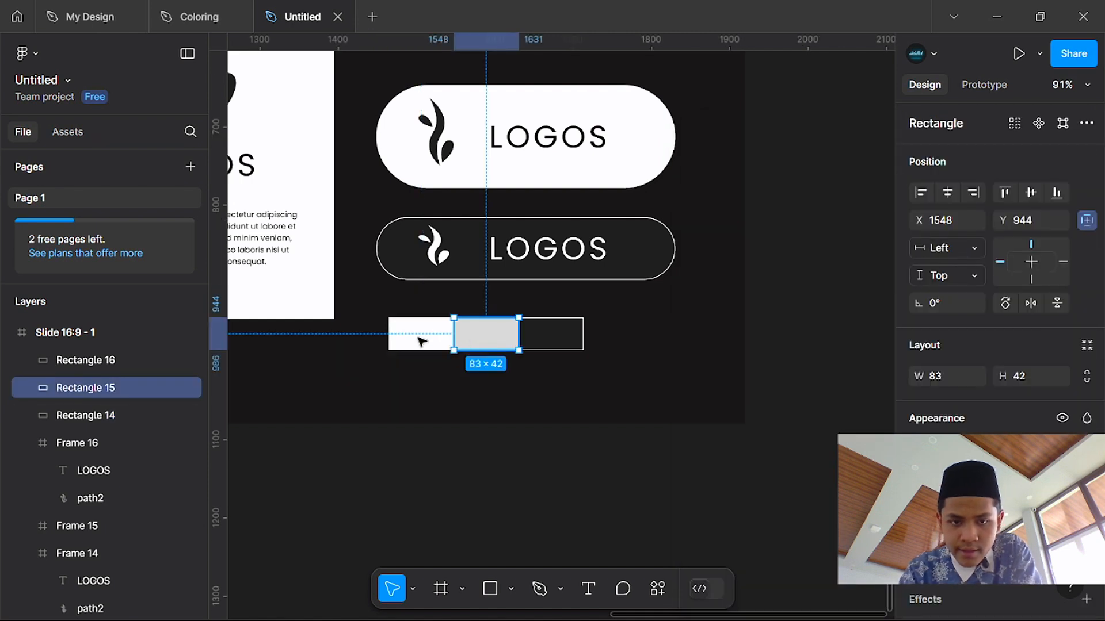
pyautogui.keyDown('shift'); pyautogui.click(421, 340); pyautogui.keyUp('shift')
pyautogui.keyDown('shift'); pyautogui.click(555, 343); pyautogui.keyUp('shift')
pyautogui.moveTo(559, 344); pyautogui.dragTo(657, 336)
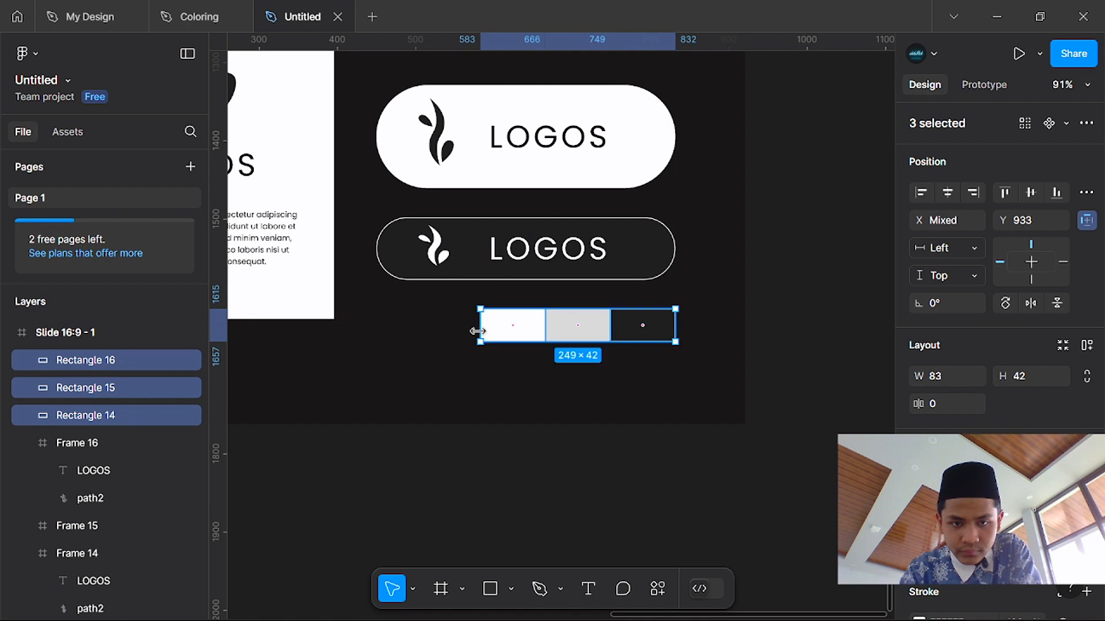
pyautogui.moveTo(477, 331); pyautogui.dragTo(504, 336)
# Step: Place a 29 × 42 copy of the dark pill's white leaf beside the swatches and duplicate it twice into a row of three
pyautogui.click(435, 248)
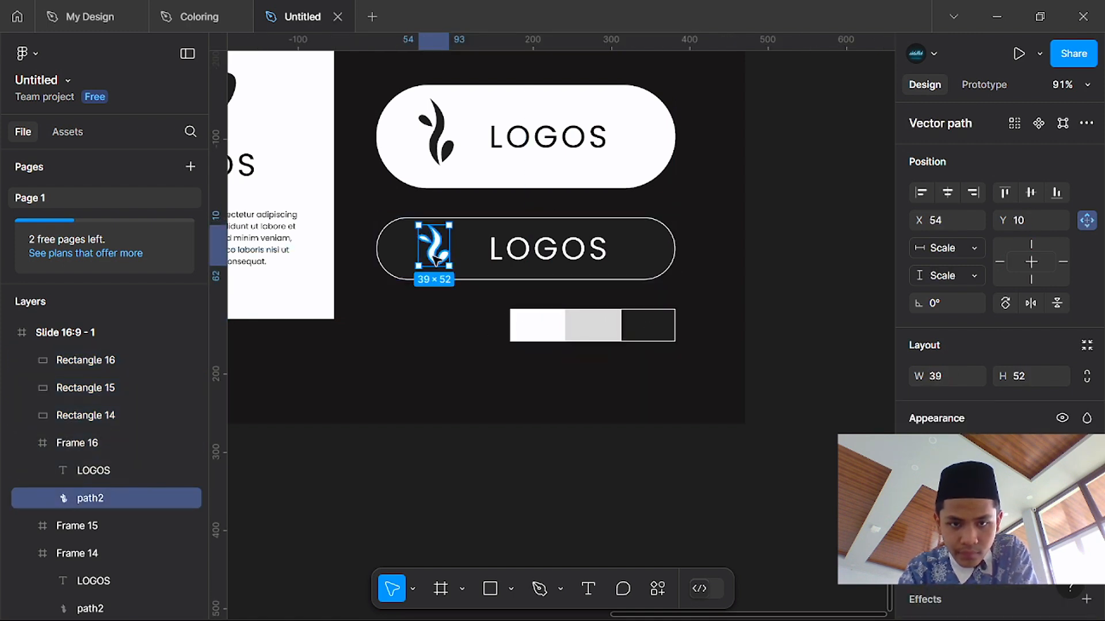
pyautogui.moveTo(447, 254); pyautogui.dragTo(440, 311)
pyautogui.scroll(5, 406, 358)
pyautogui.click(382, 343)
pyautogui.click(382, 328)
pyautogui.hotkey('ctrl', 'd')
pyautogui.hotkey('ctrl', 'd')
pyautogui.scroll(-5, 609, 485)
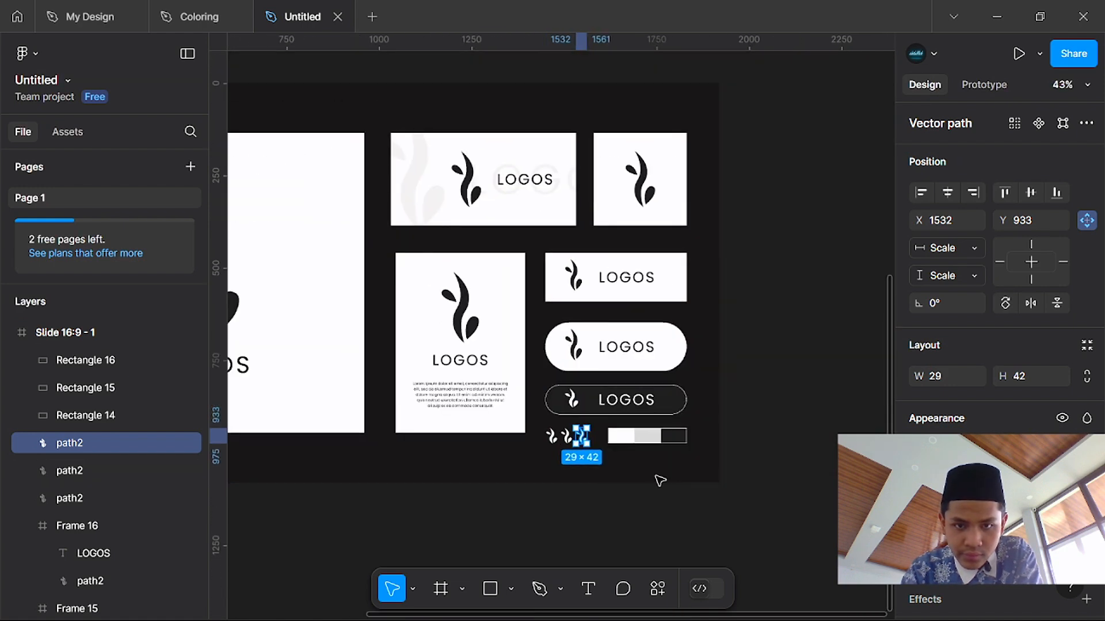
pyautogui.click(333, 399)
pyautogui.click(681, 492)
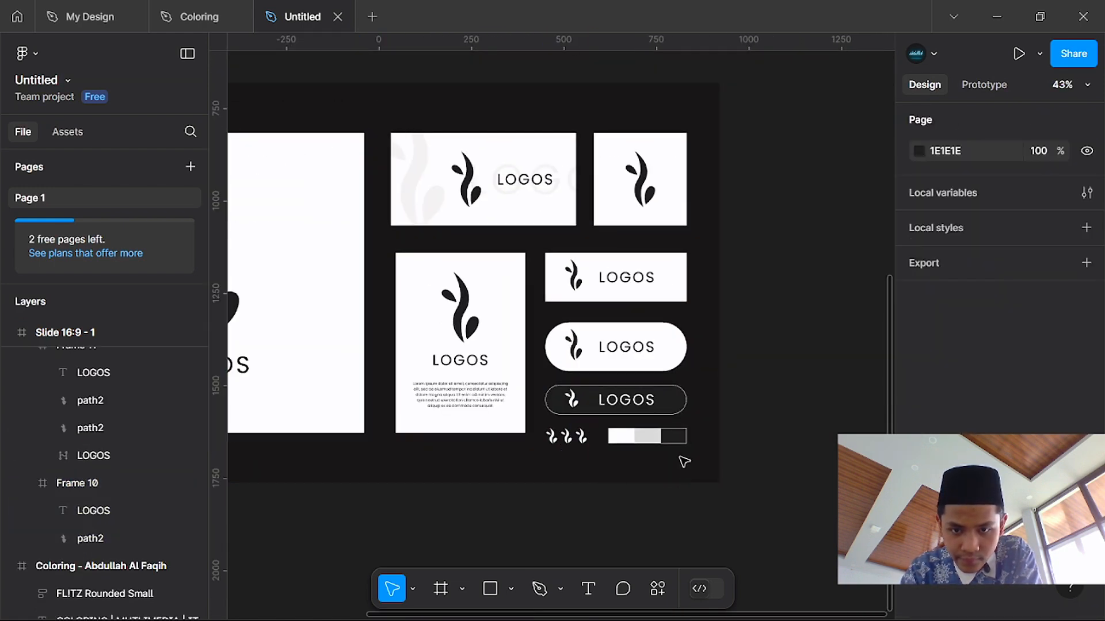
# Step: Reduce the height of all three swatches to 35
pyautogui.click(671, 437)
pyautogui.moveTo(760, 470); pyautogui.dragTo(606, 436)
pyautogui.scroll(4, 605, 436)
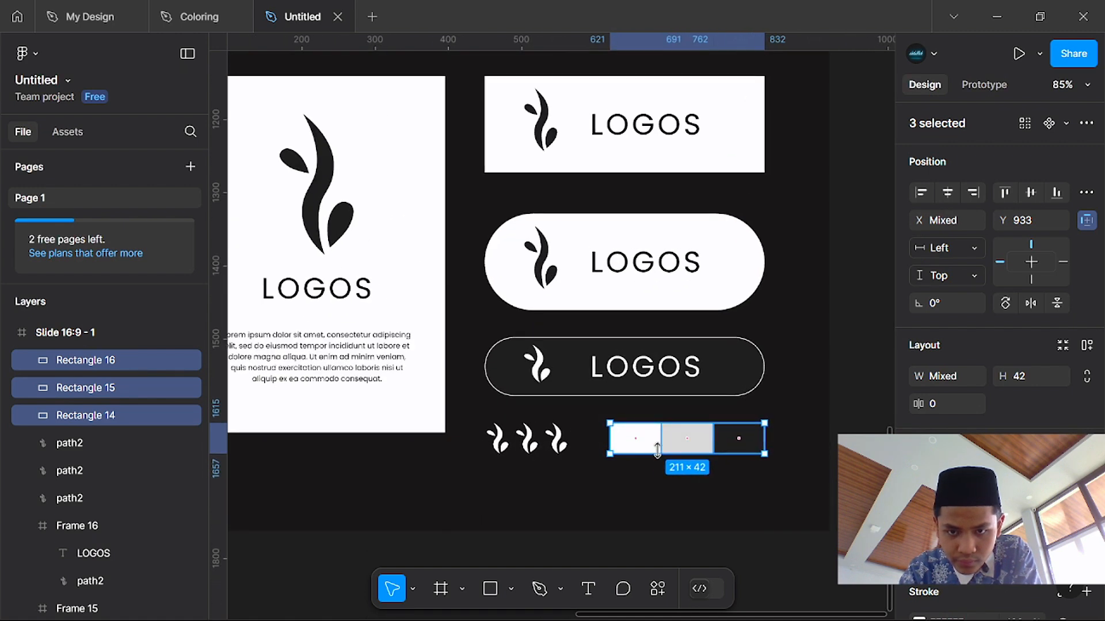
pyautogui.moveTo(657, 450); pyautogui.dragTo(682, 450)
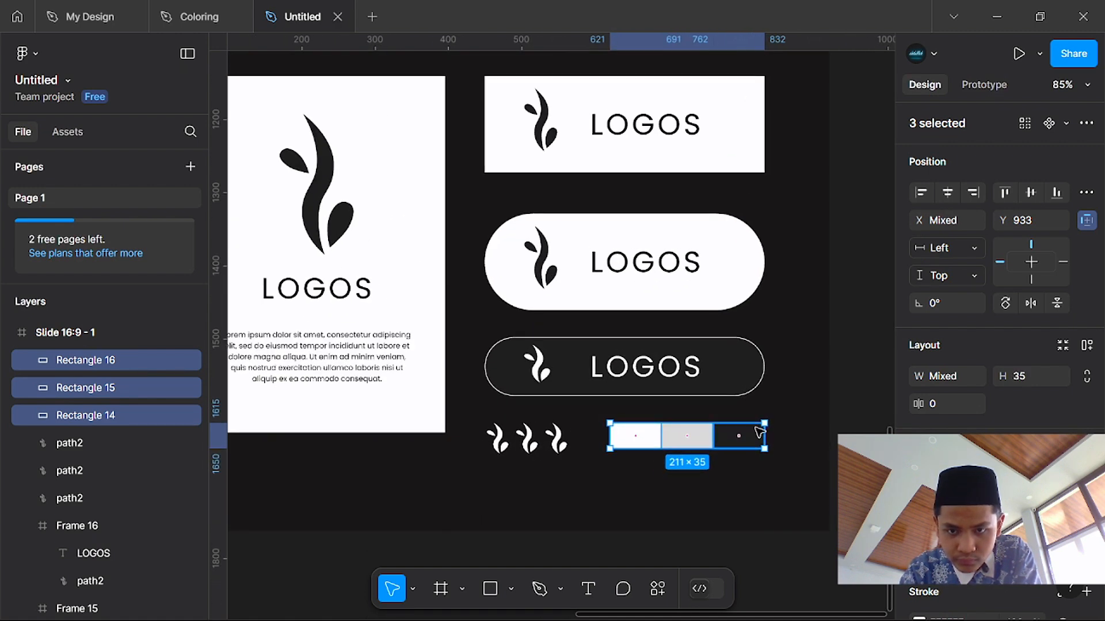
pyautogui.click(760, 433)
pyautogui.click(751, 527)
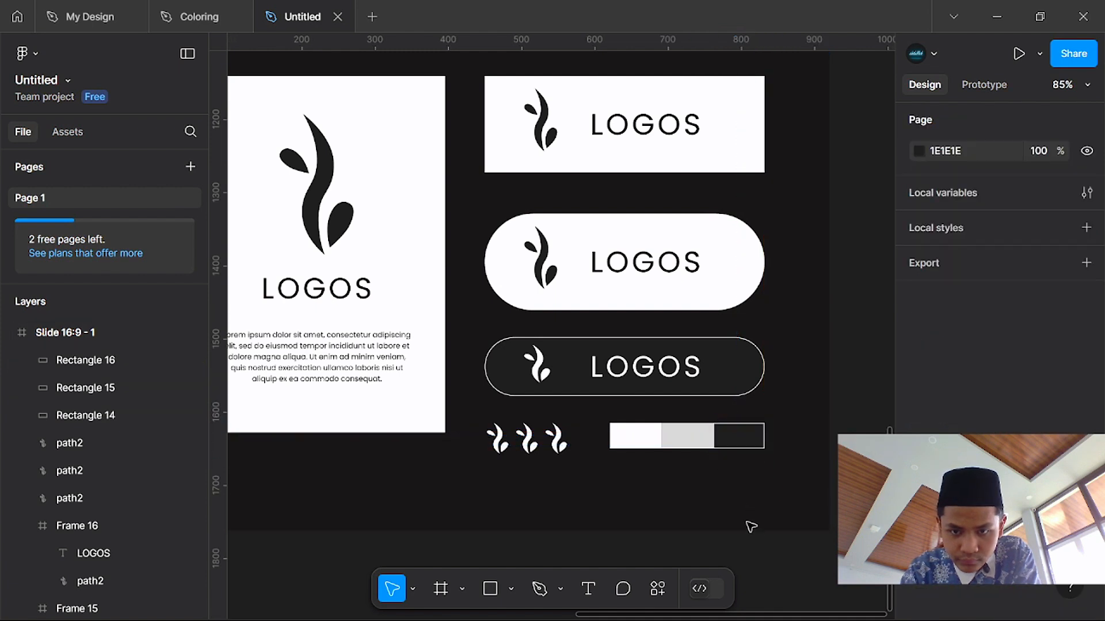
# Step: Group the three swatches and shift the group down to line up with the row of small leaves
pyautogui.moveTo(751, 527); pyautogui.dragTo(611, 423)
pyautogui.hotkey('ctrl', 'g')
pyautogui.moveTo(709, 443); pyautogui.dragTo(711, 455)
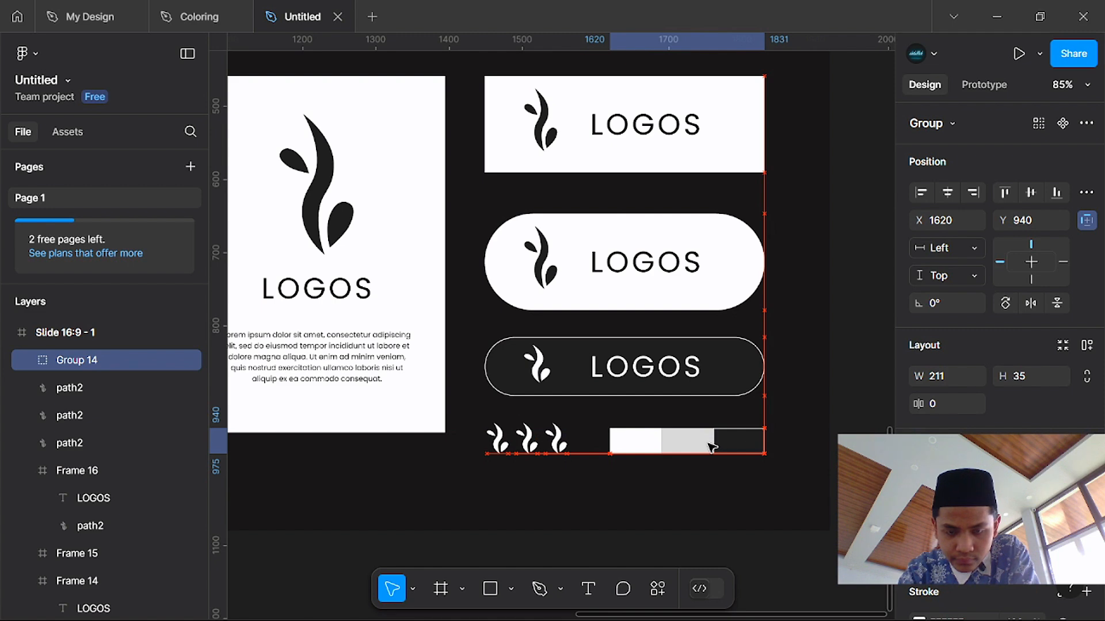
pyautogui.moveTo(712, 448); pyautogui.dragTo(707, 446)
pyautogui.scroll(-4, 707, 445)
pyautogui.click(683, 563)
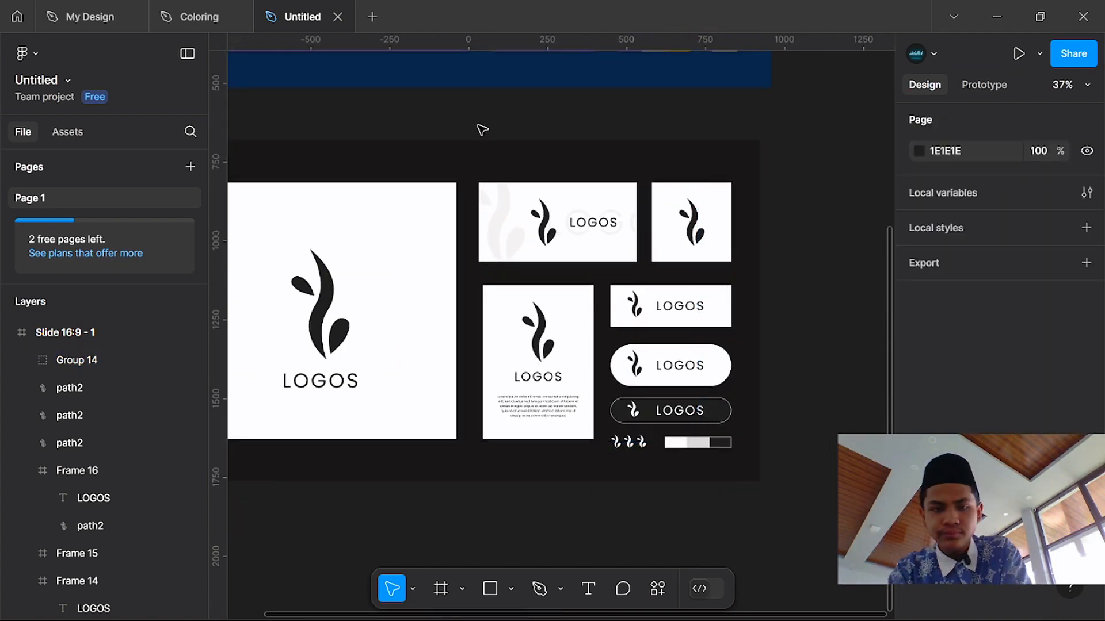
# Step: Inspect the heading text at the top of the FL!TZ reference board
pyautogui.scroll(10, 482, 130)
pyautogui.hscroll(-2, 488, 220)
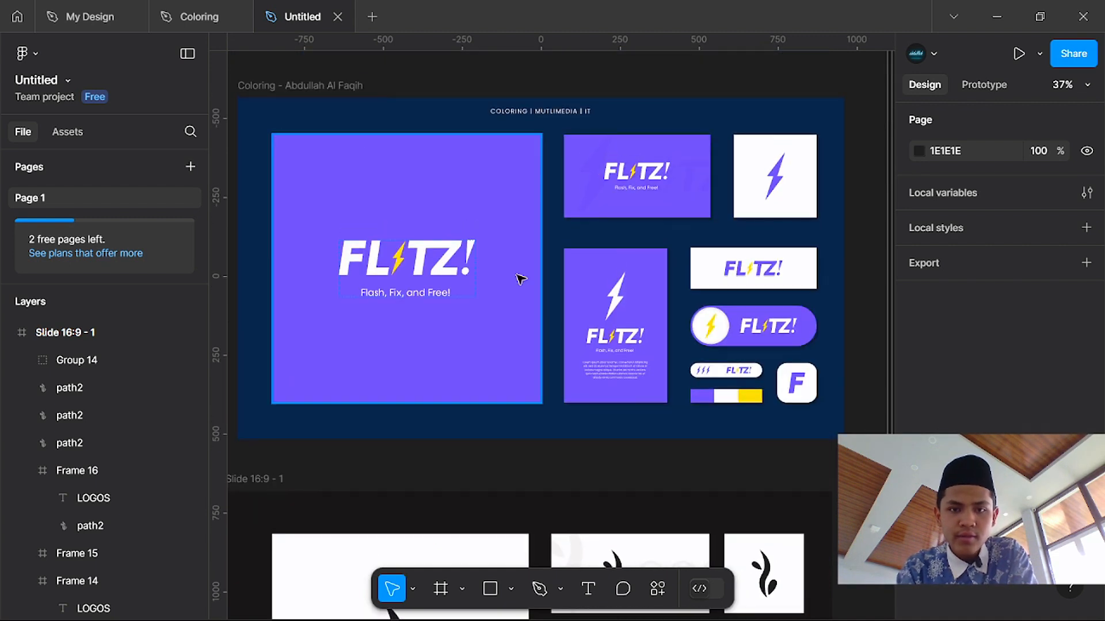
pyautogui.scroll(5, 545, 129)
pyautogui.click(562, 98)
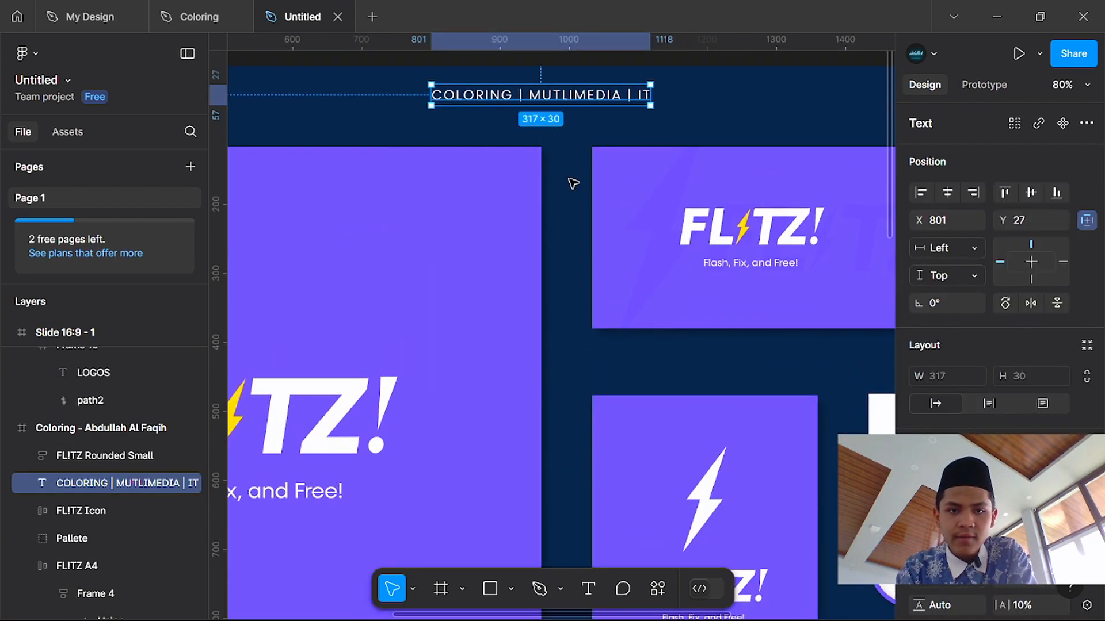
pyautogui.scroll(-5, 574, 183)
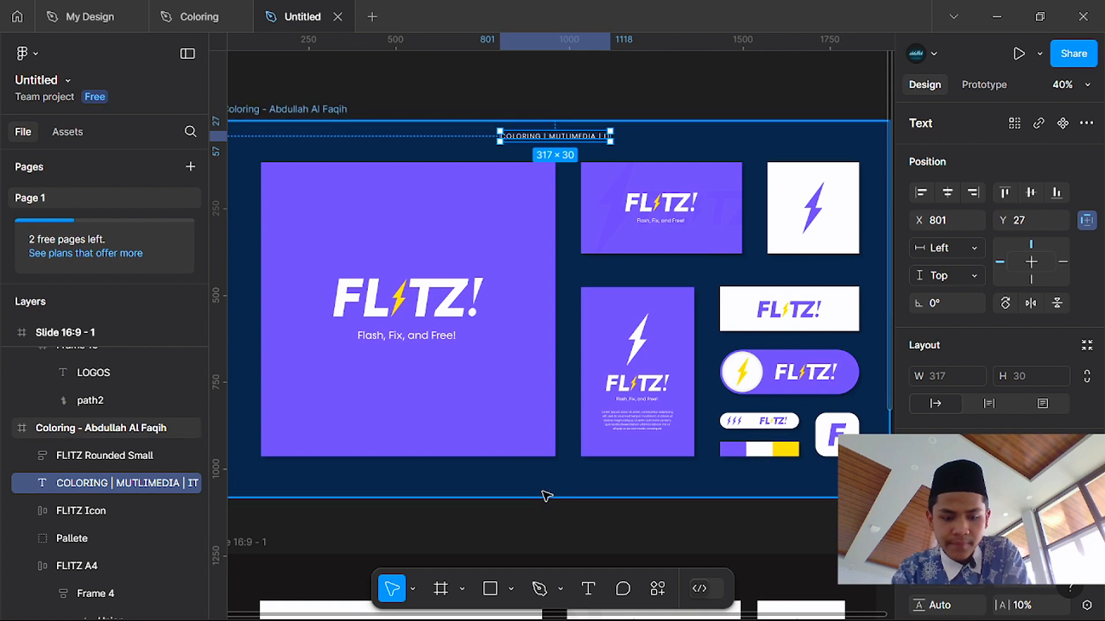
pyautogui.click(545, 496)
# Step: Add the heading text "LOGO | COLORING | DESIGN" in the empty strip at the top of the LOGOS slide
pyautogui.press('t')
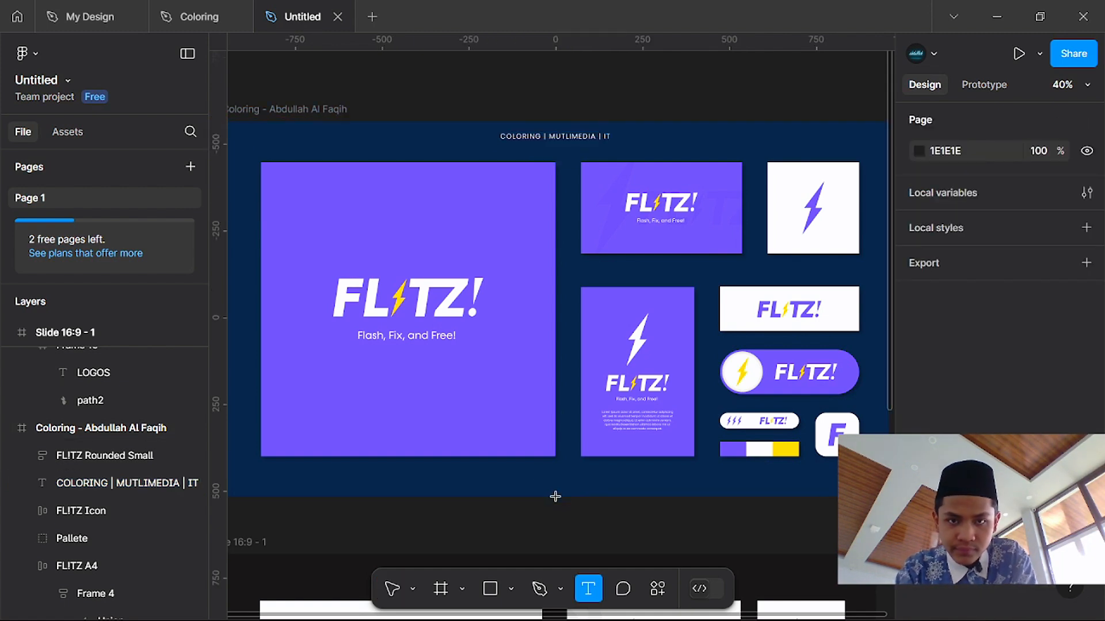
pyautogui.scroll(-2, 561, 498)
pyautogui.click(468, 502)
pyautogui.scroll(3, 535, 520)
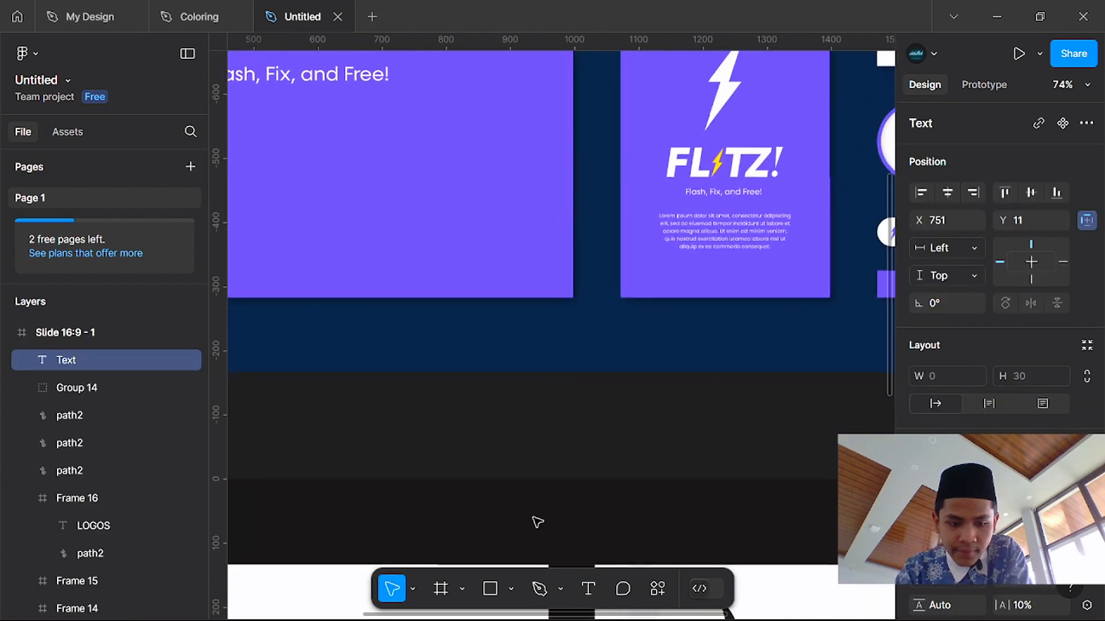
pyautogui.write('LOGO | COLORIN')
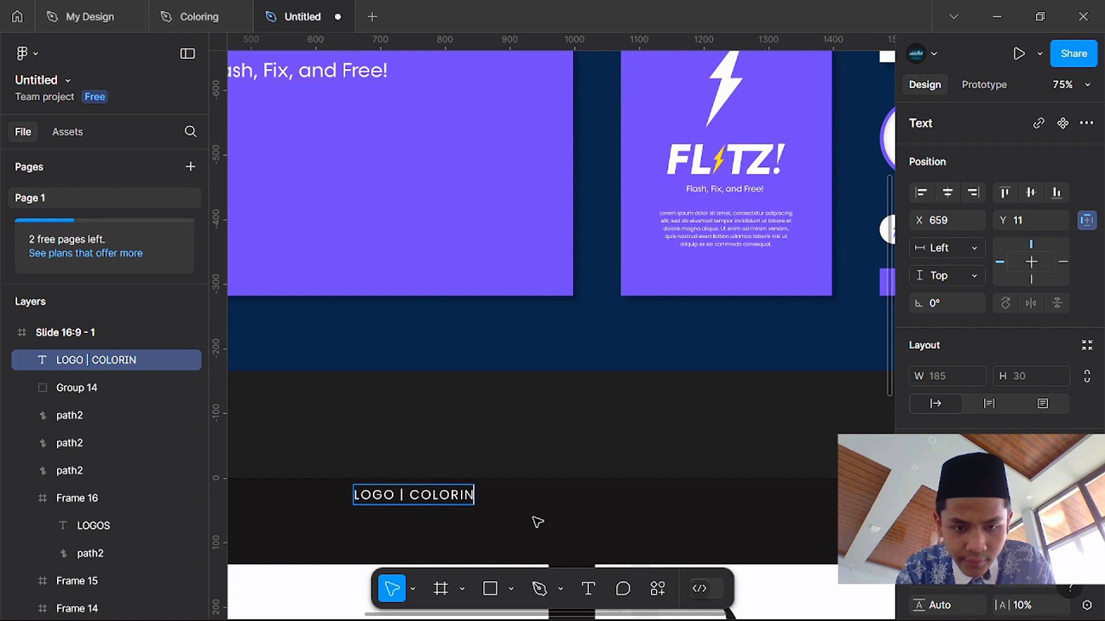
pyautogui.write('G |')
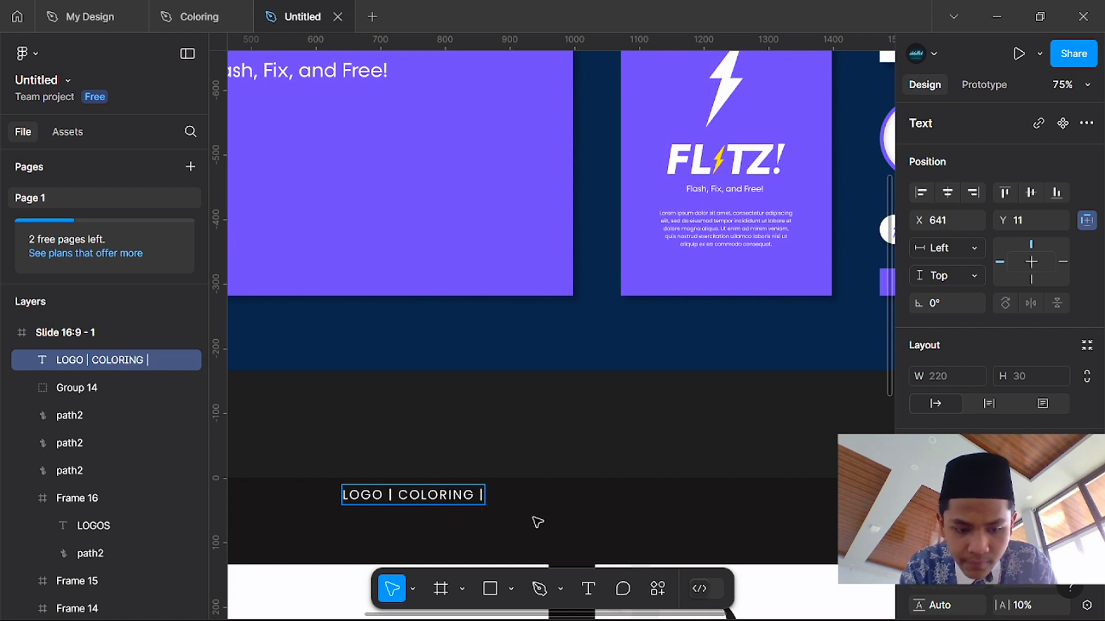
pyautogui.write(' DESIGN')
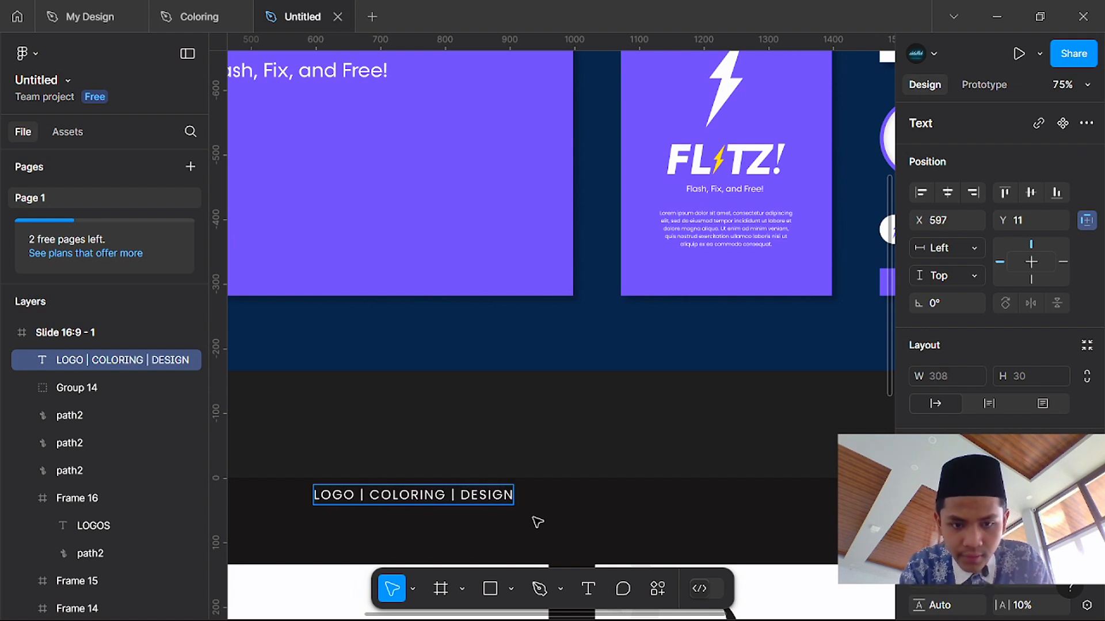
pyautogui.press('Escape')
# Step: Move the heading to the slide's horizontal centre above the cards, at X 806 and Y 42
pyautogui.moveTo(435, 500); pyautogui.dragTo(593, 510)
pyautogui.scroll(-1, 571, 504)
pyautogui.scroll(-1, 627, 486)
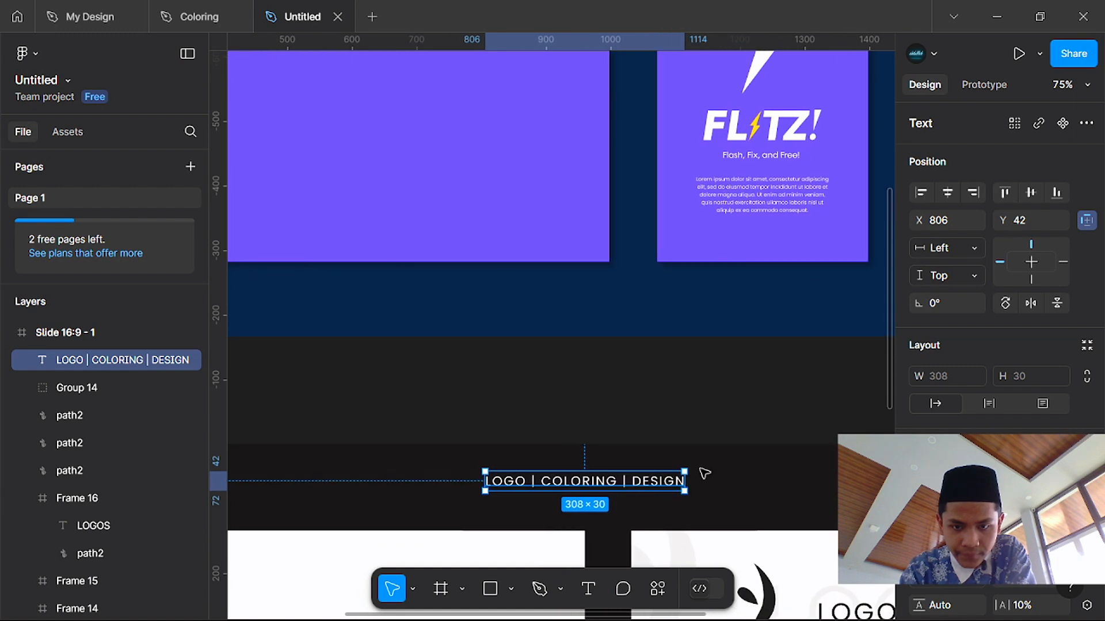
# Step: Review the whole LOGOS slide against the FL!TZ reference board above it
pyautogui.scroll(-10, 703, 474)
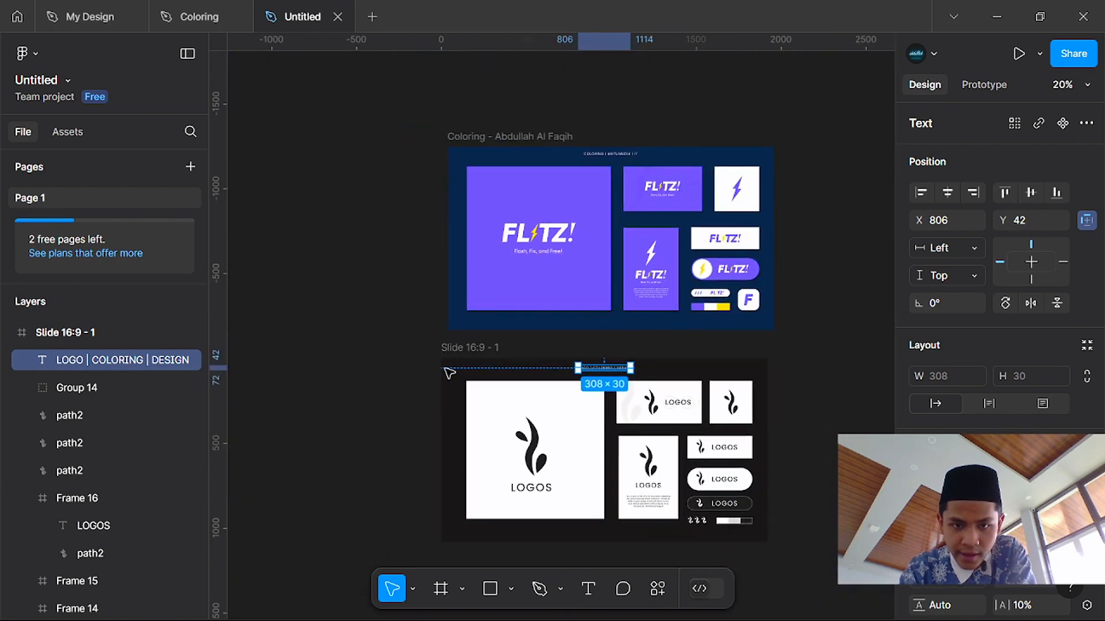
pyautogui.click(444, 348)
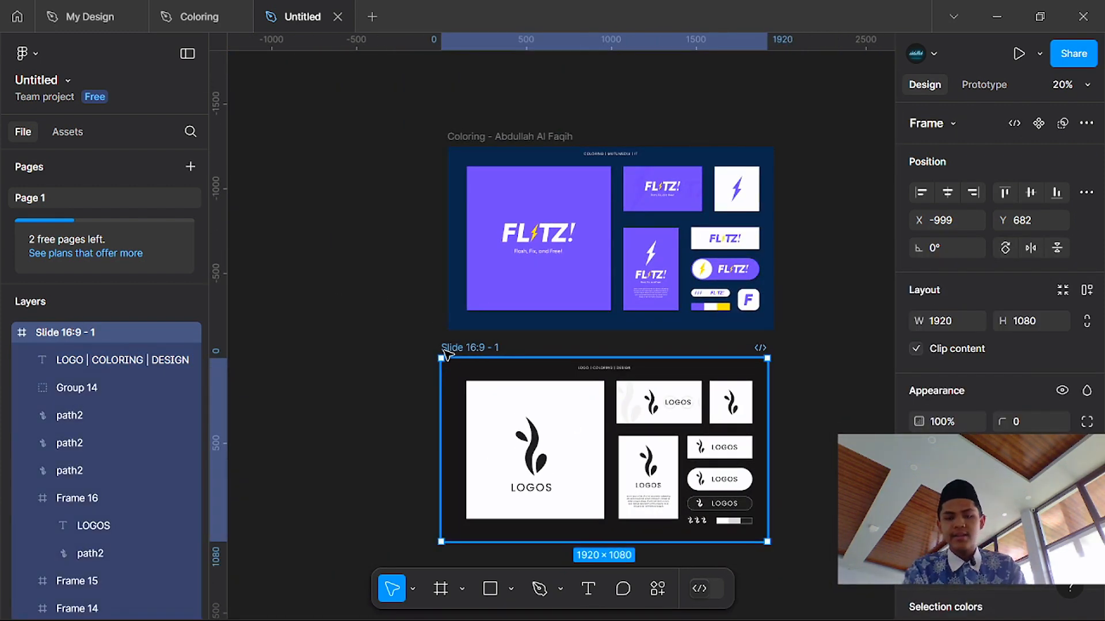
pyautogui.click(817, 282)
pyautogui.scroll(-2, 828, 420)
pyautogui.hscroll(1, 828, 420)
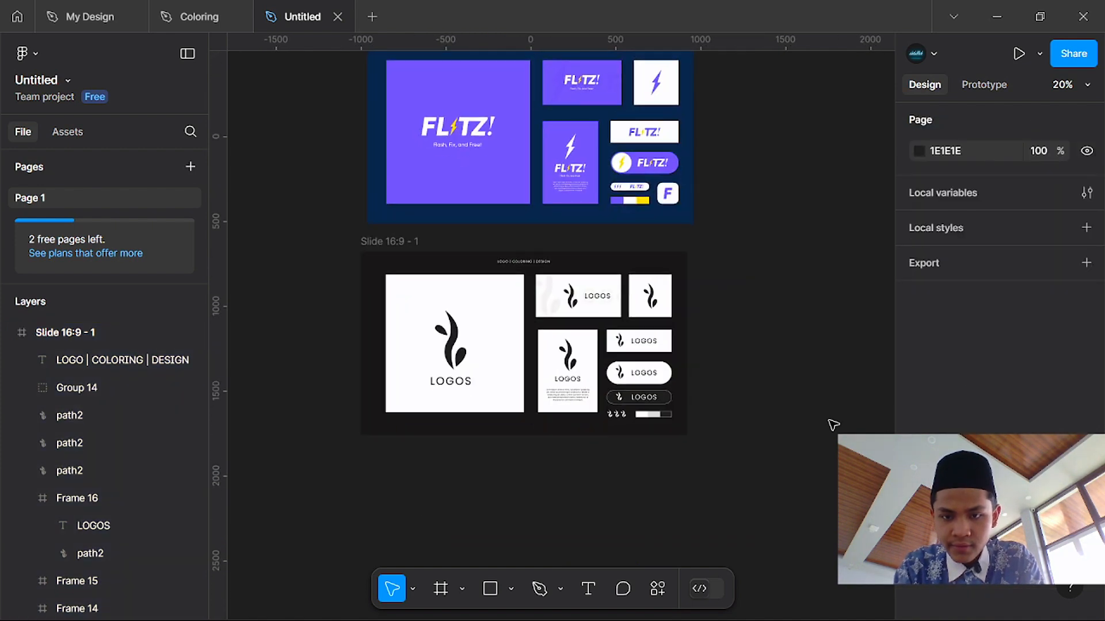
pyautogui.scroll(2, 579, 293)
pyautogui.scroll(-2, 579, 294)
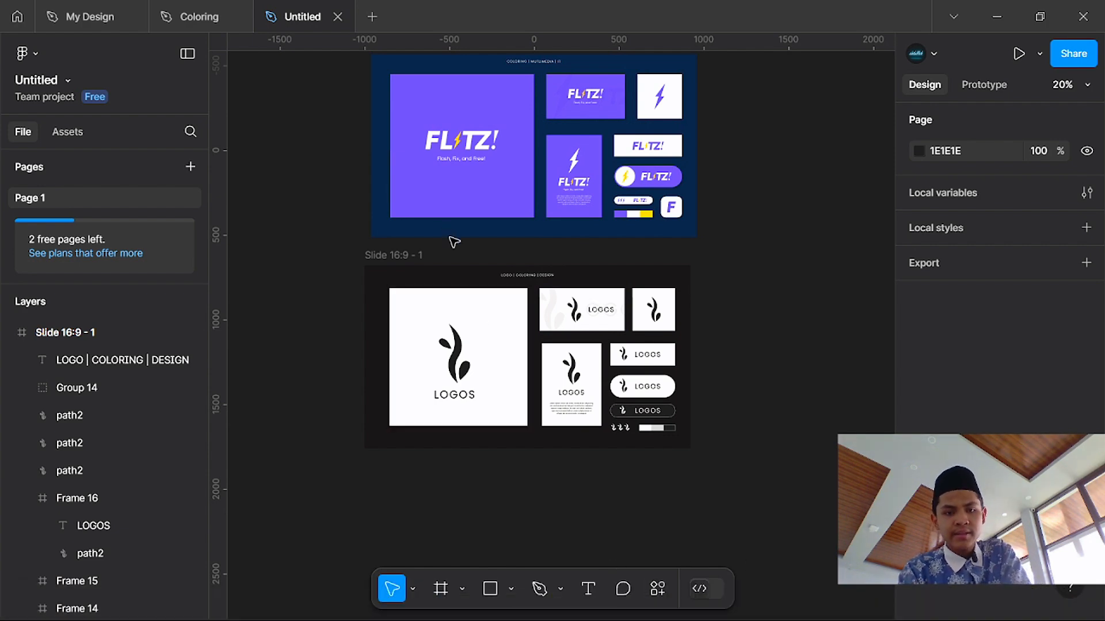
pyautogui.scroll(2, 454, 242)
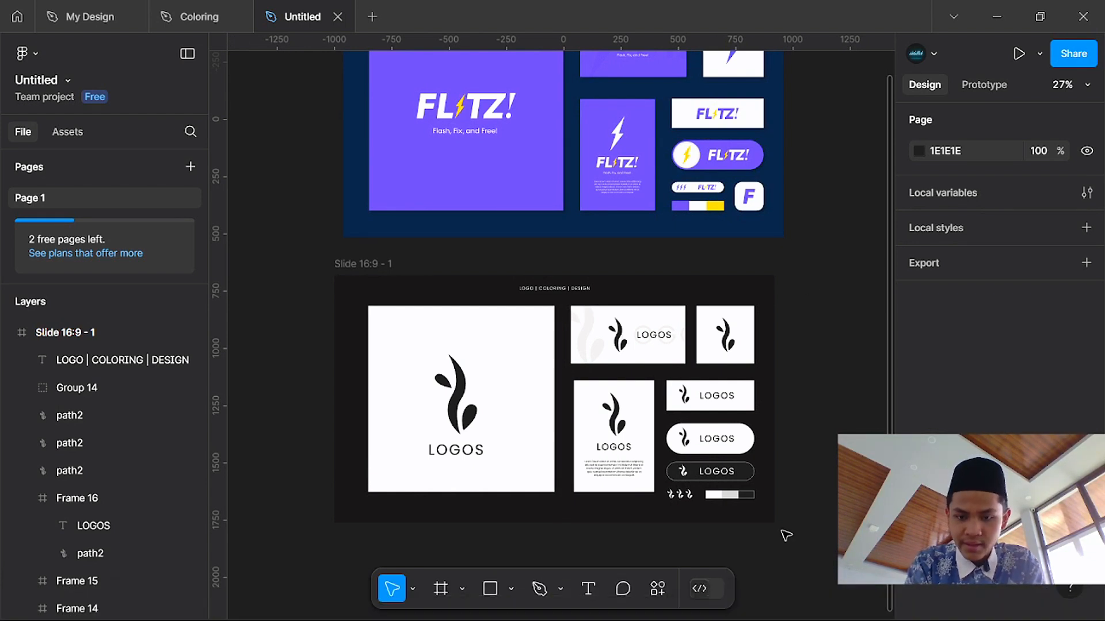
pyautogui.moveTo(748, 614)
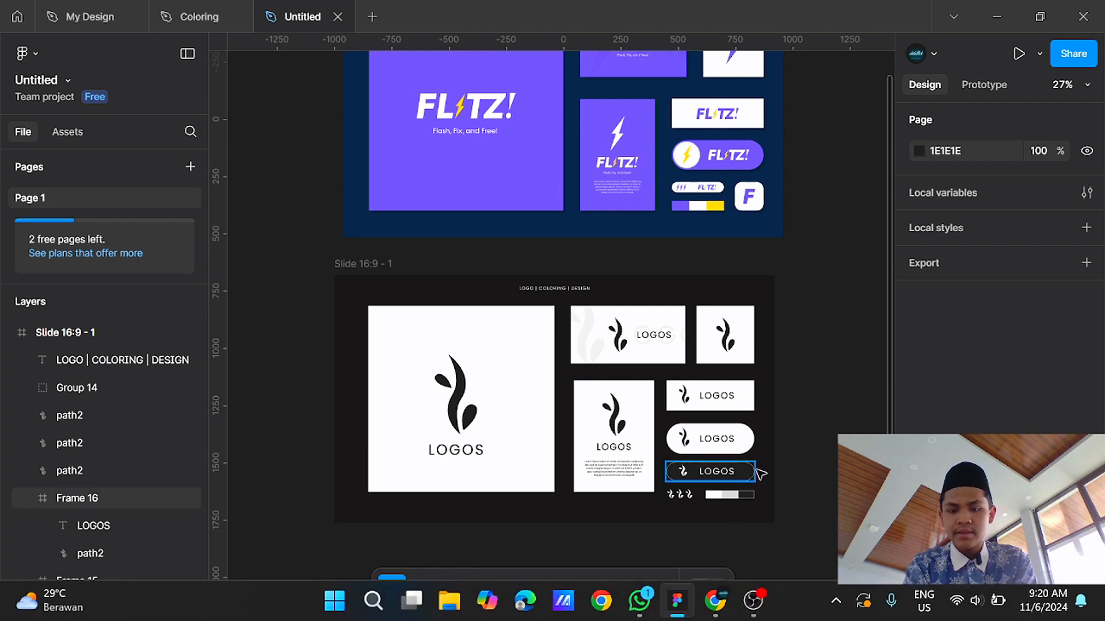